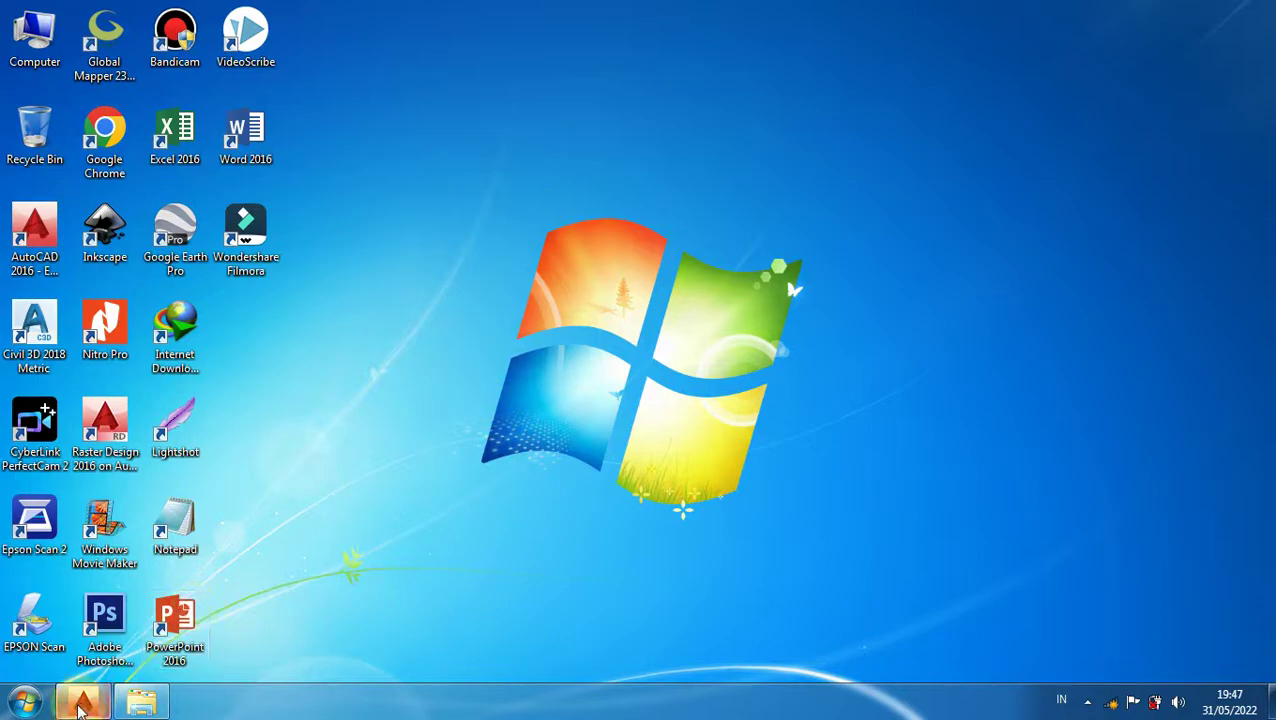
Restore the AutoCAD 2016 window from the taskbar to show the empty Drawing1
left_click(80, 705)
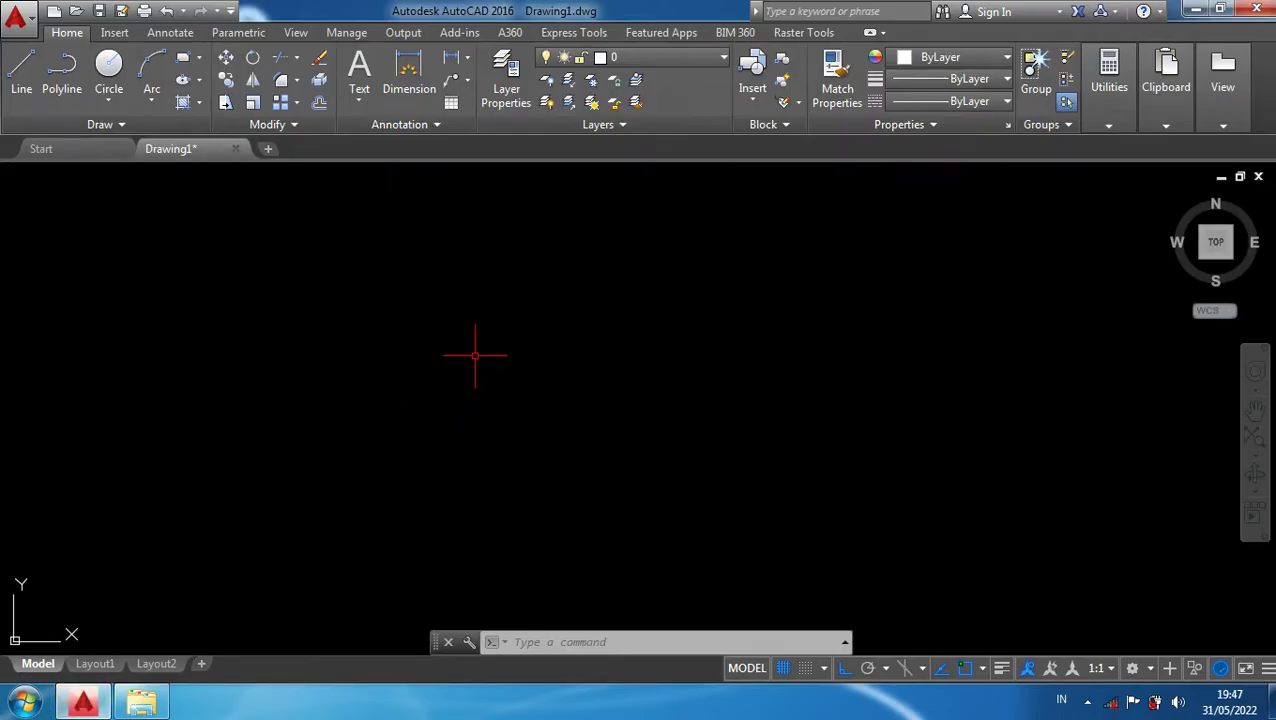
Draw a 0.05 by 0.13 rectangle with REC, then centre and select it
type("REC")
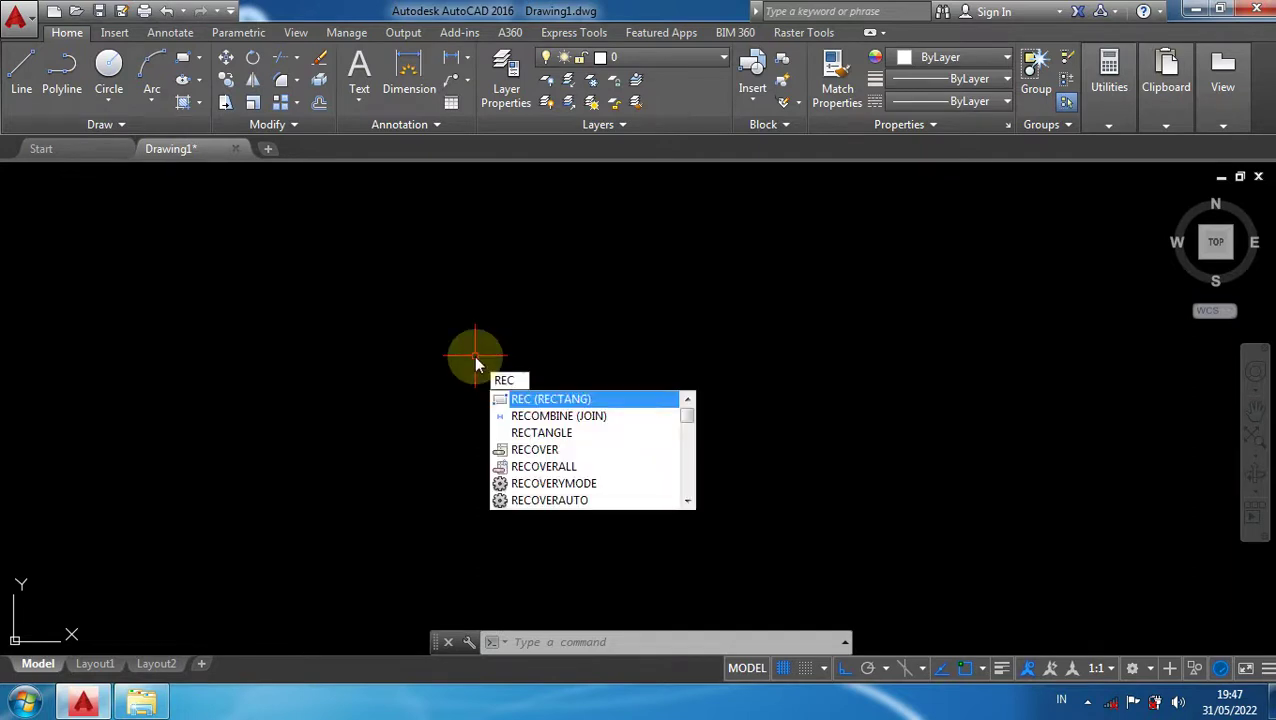
key("Return")
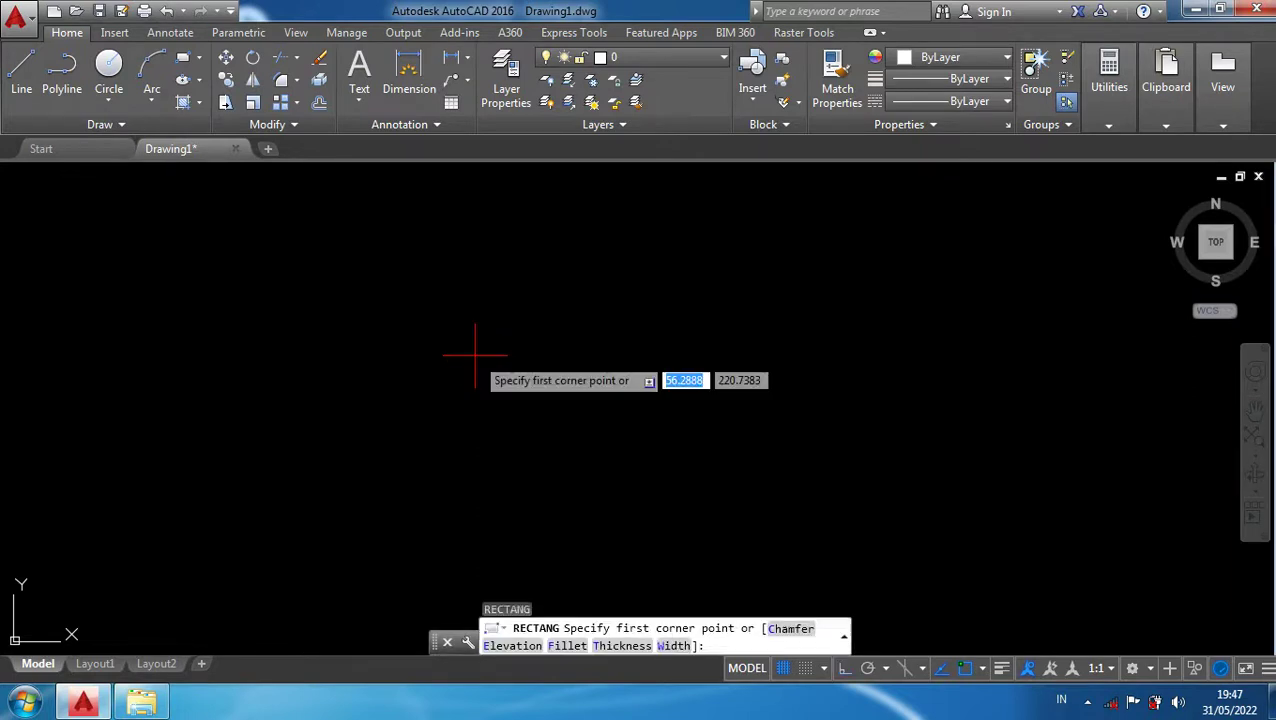
left_click(473, 350)
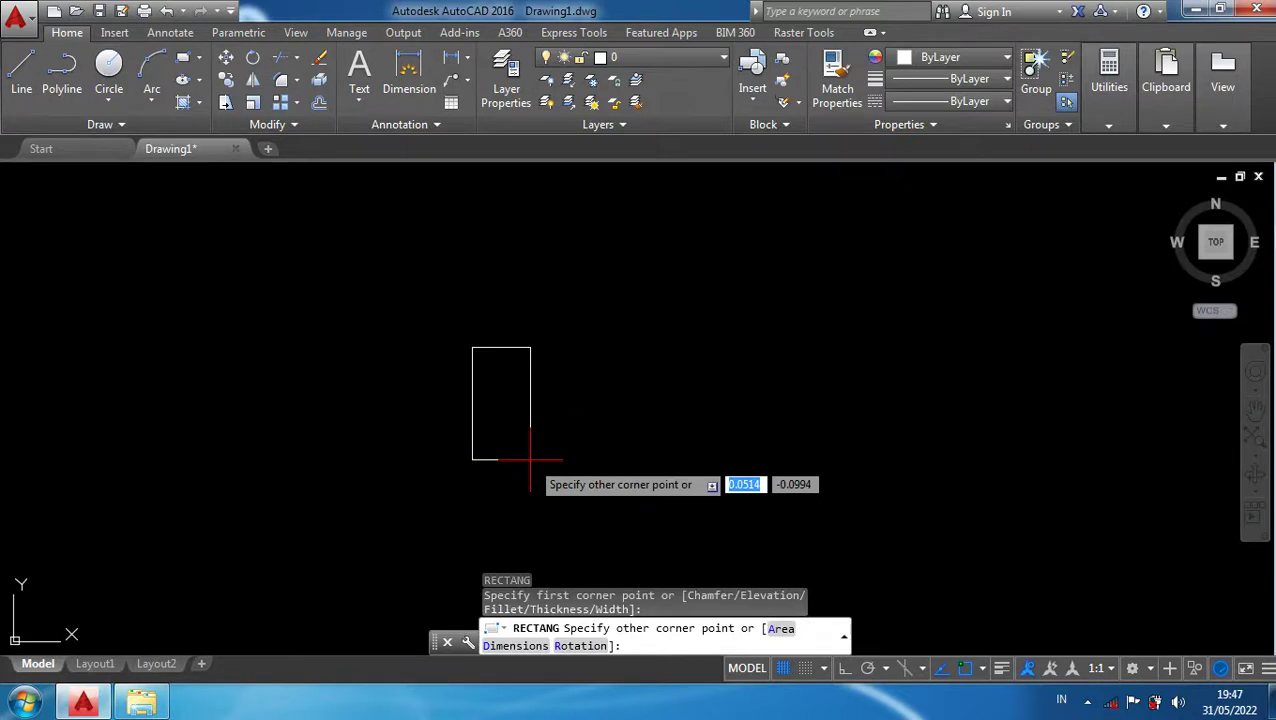
type("0.05")
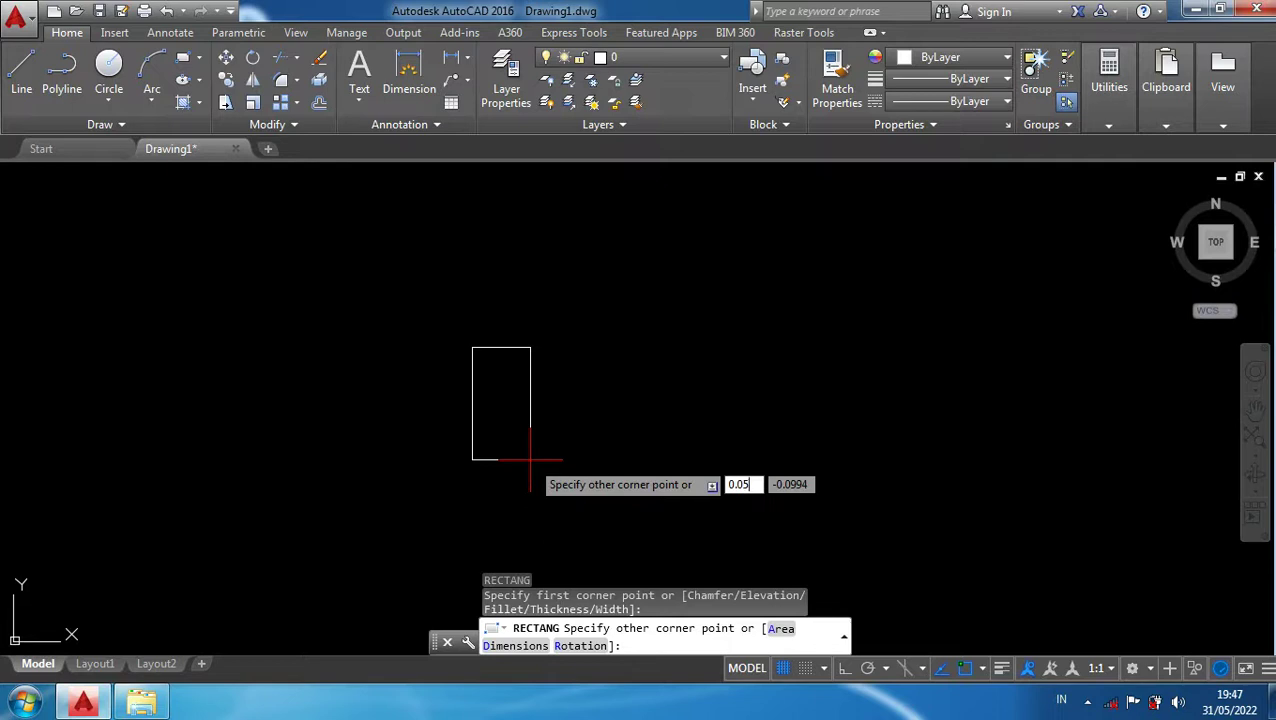
key("Tab")
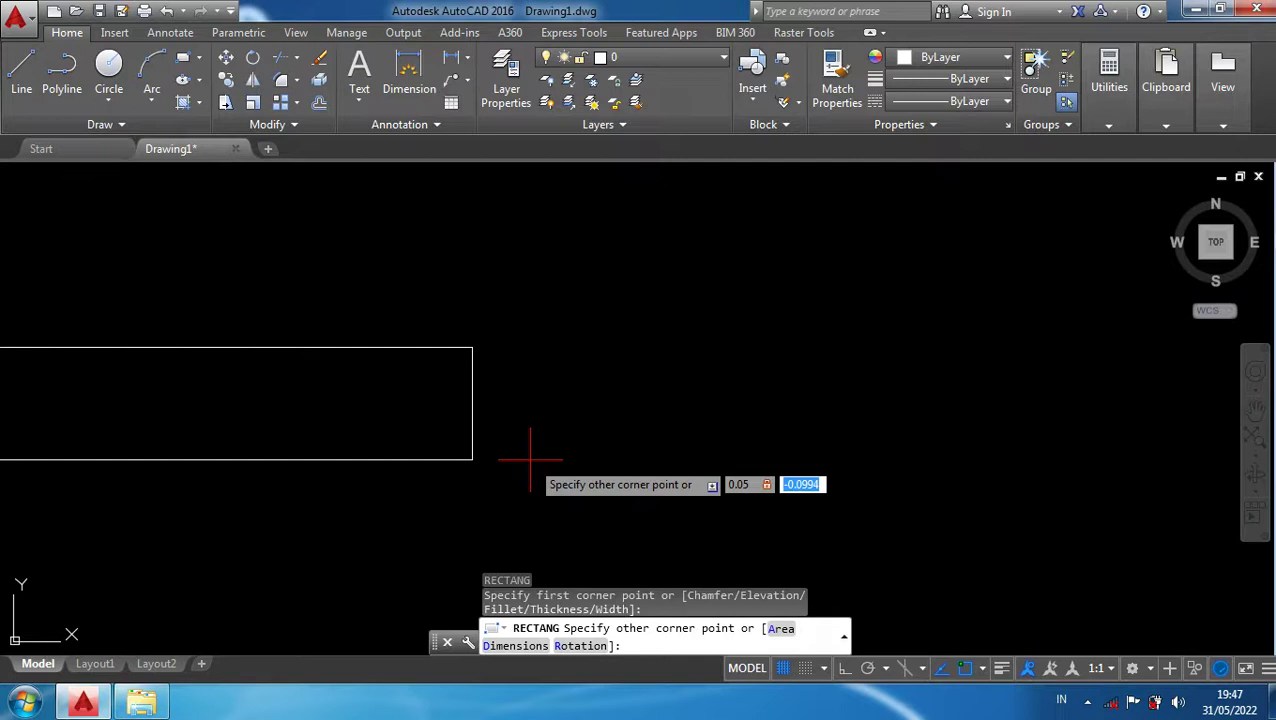
type("0.1")
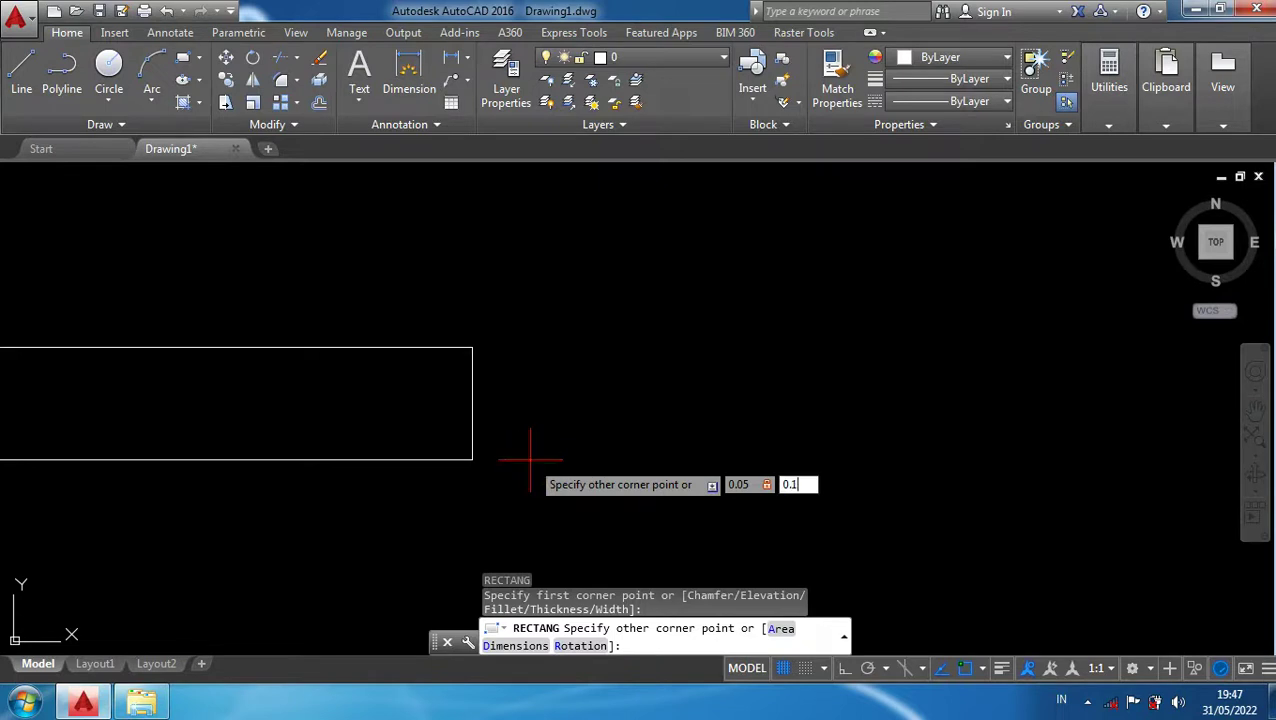
type("3")
key("Return")
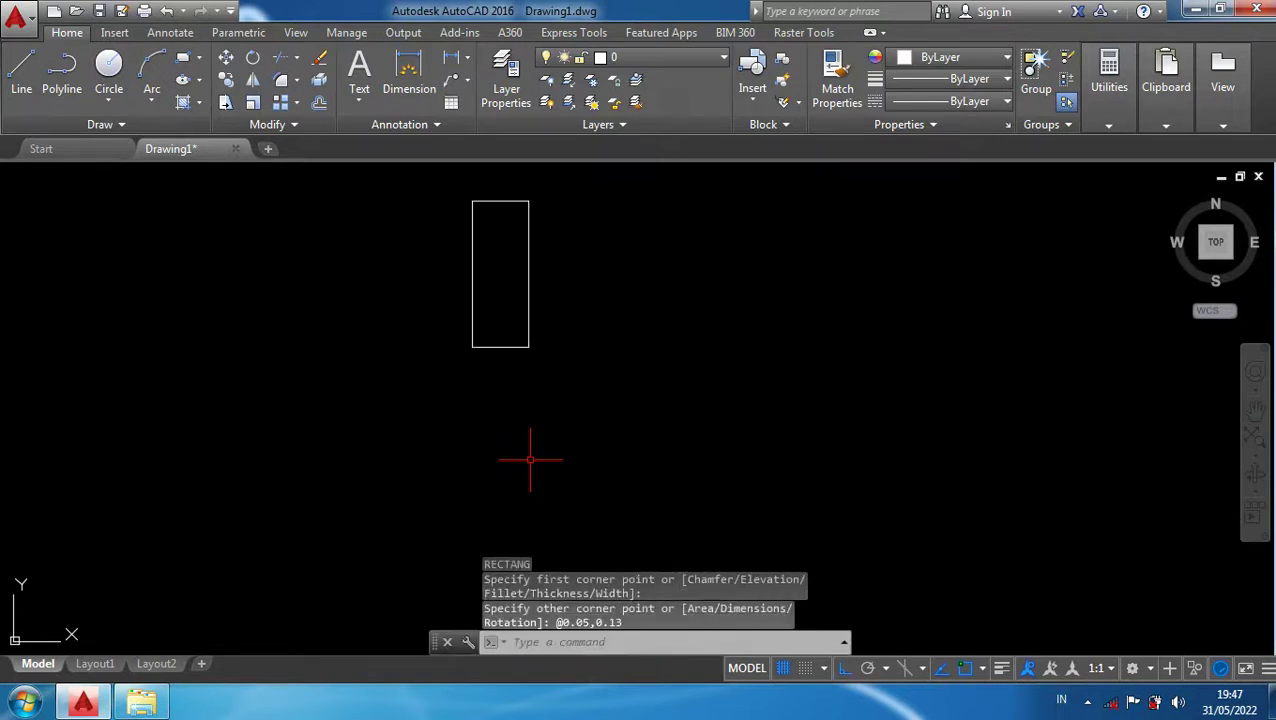
middle_click_drag(578, 285, 658, 355)
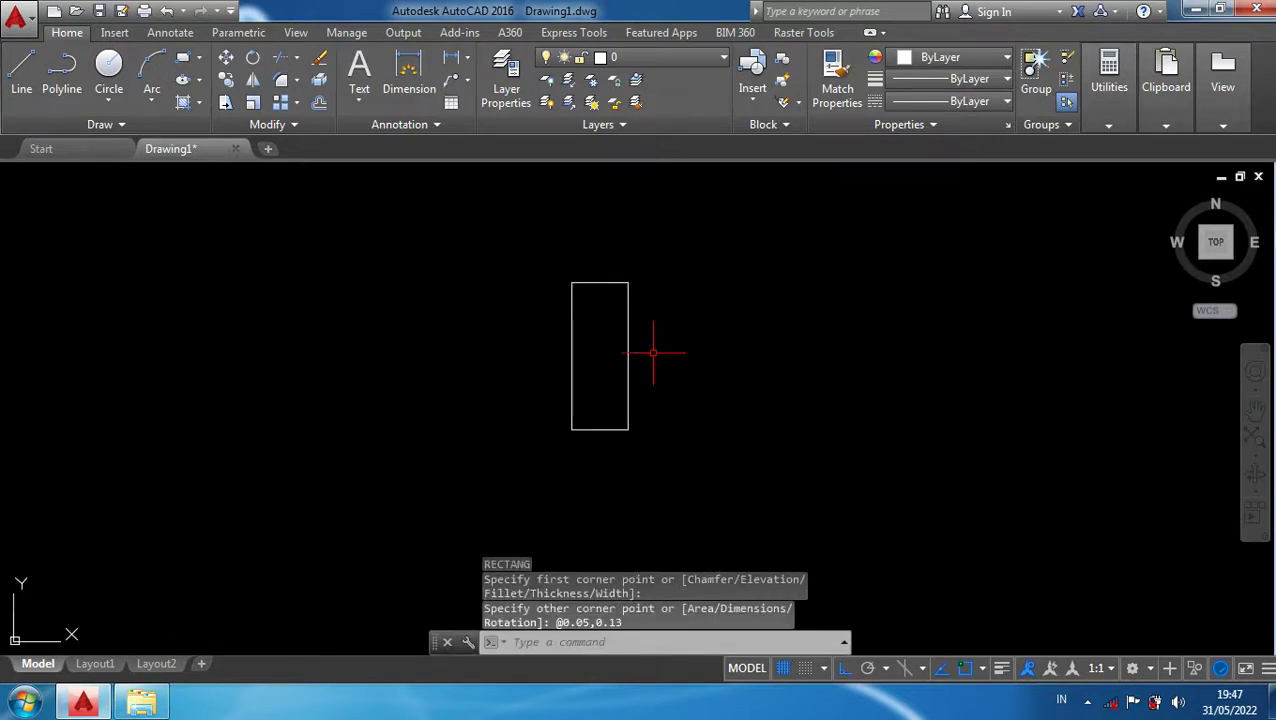
scroll(655, 354, "up", 2)
left_click(614, 372)
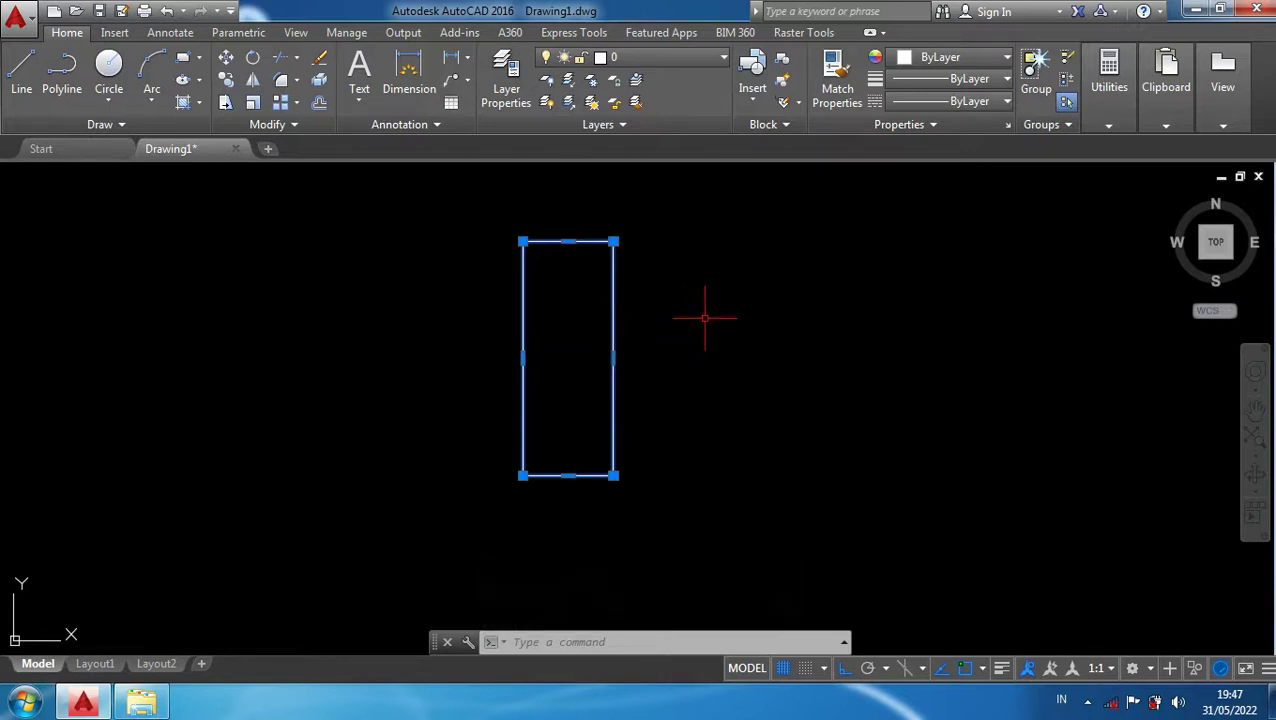
Explode the rectangle and offset its bottom line 0.03 upward
type("x")
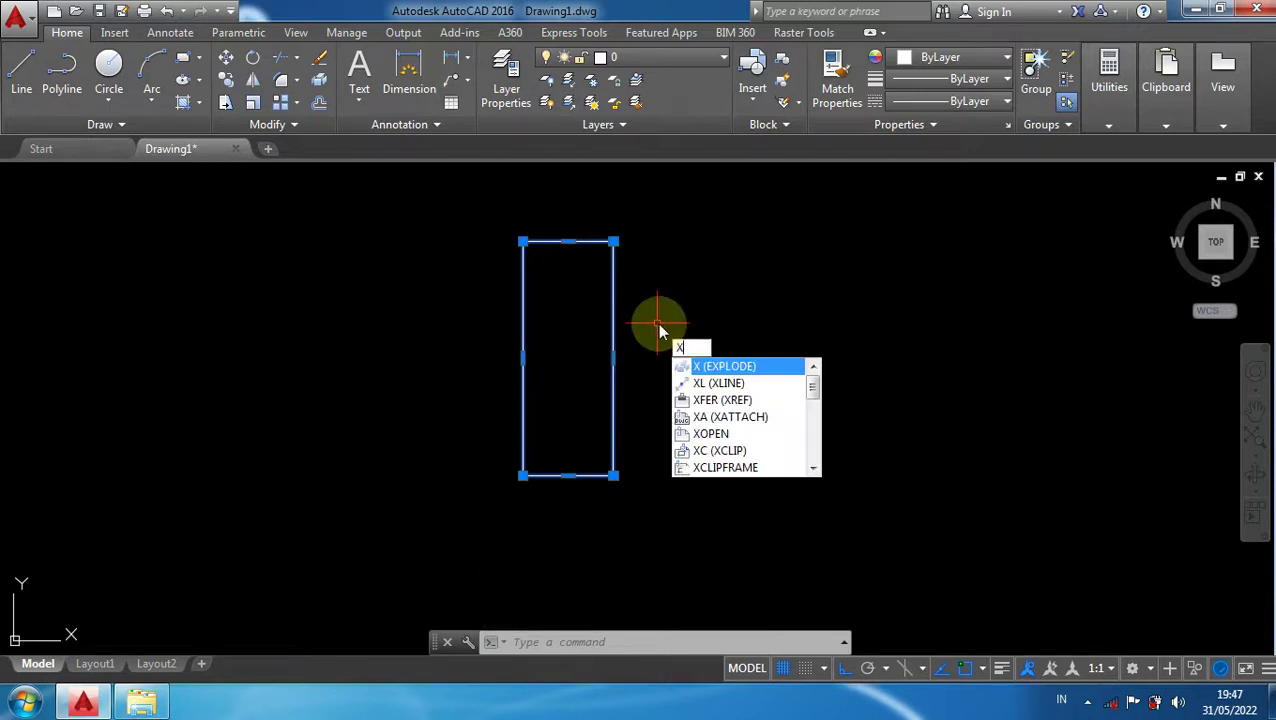
key("Return")
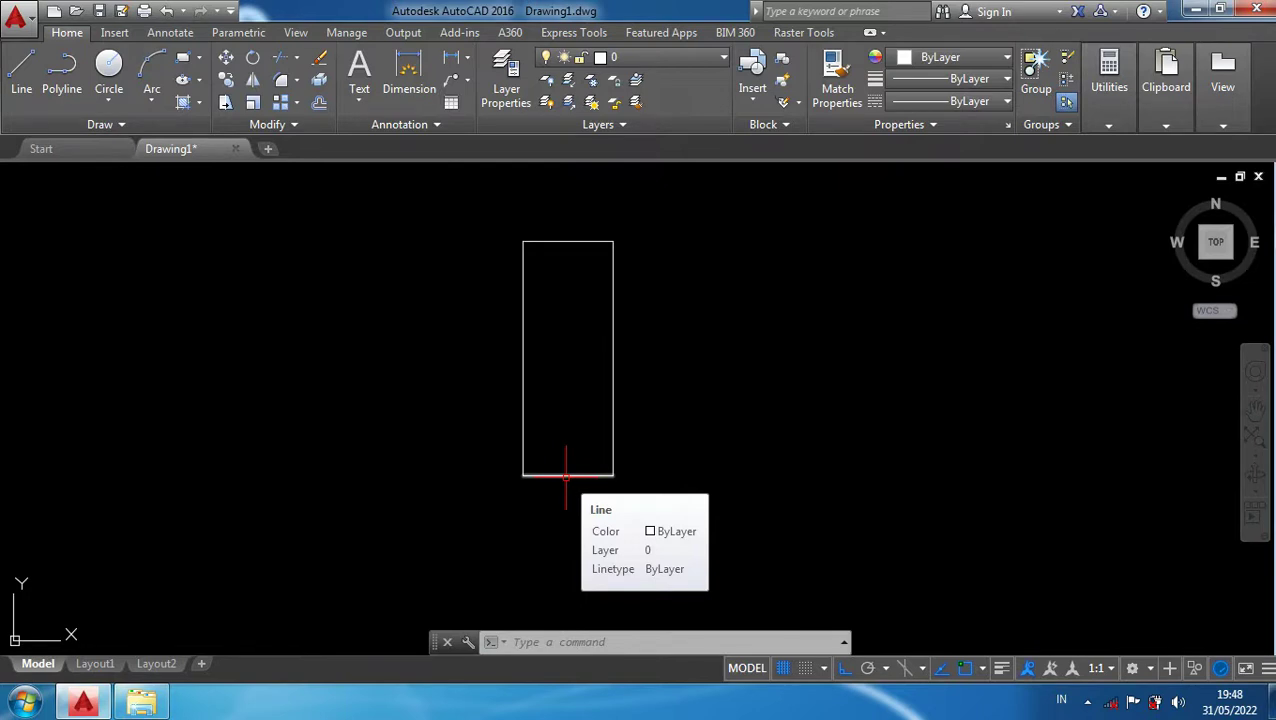
left_click(566, 475)
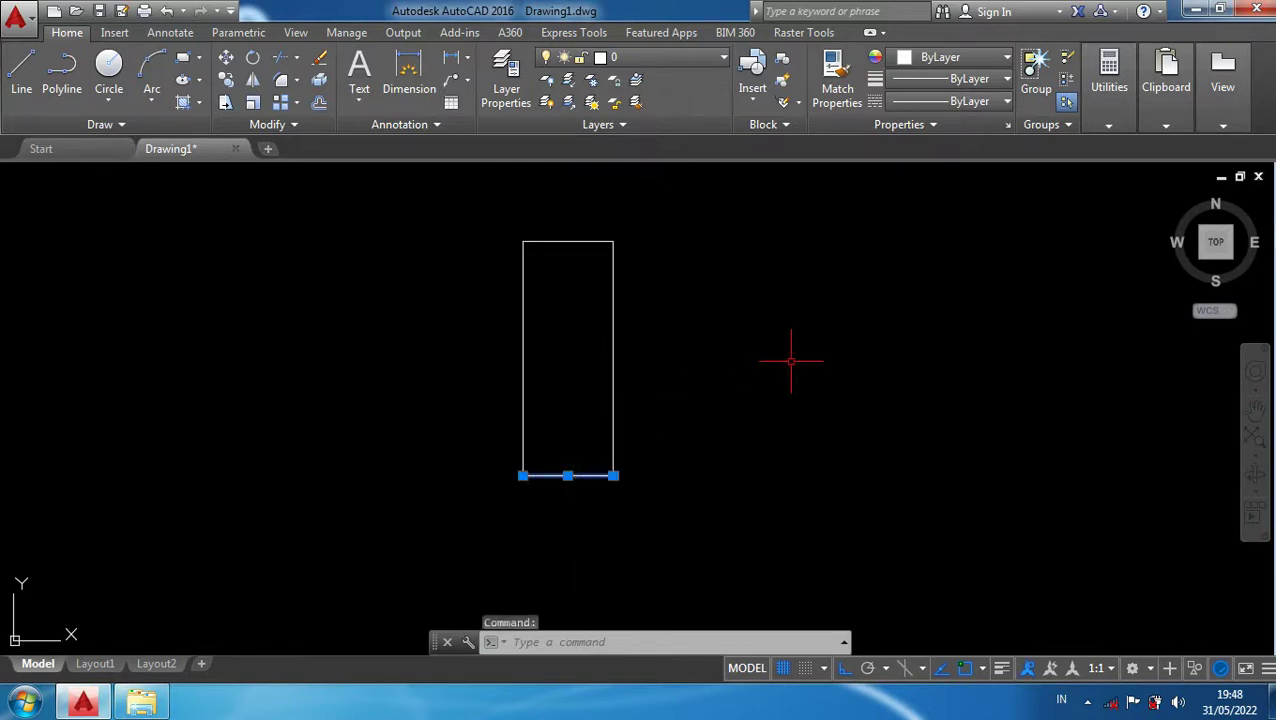
type("o")
key("Return")
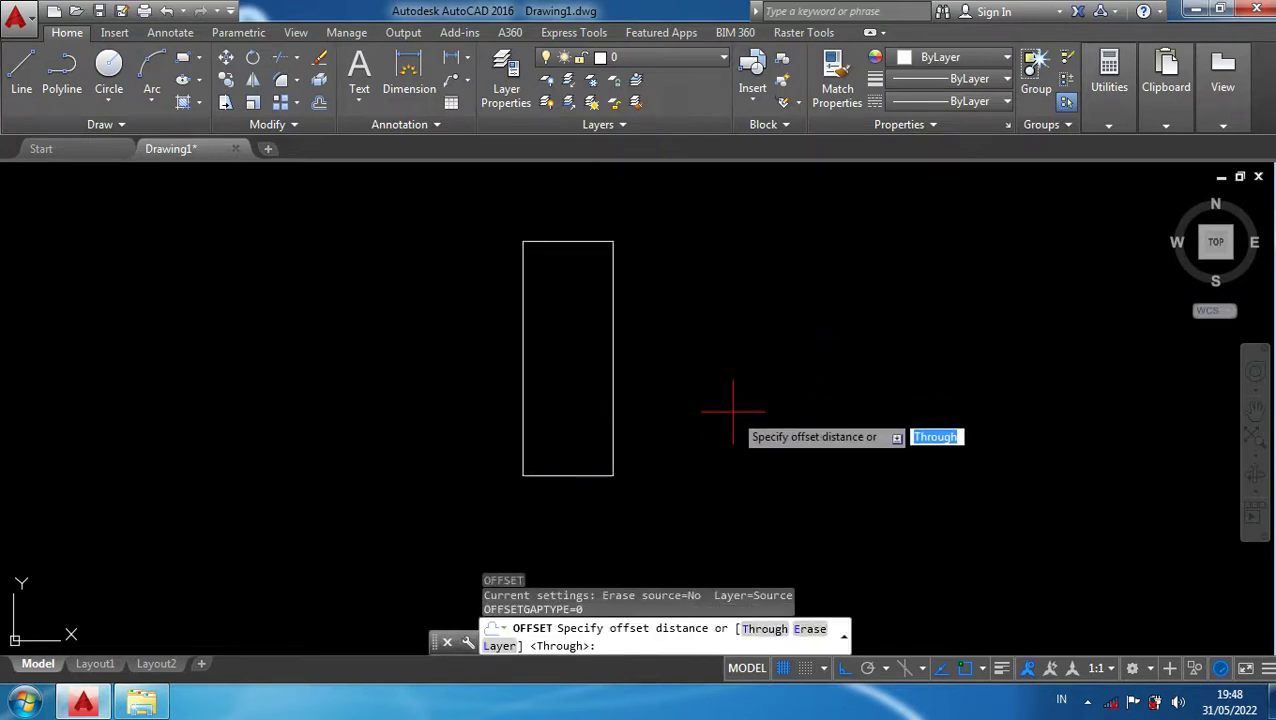
type("0.03")
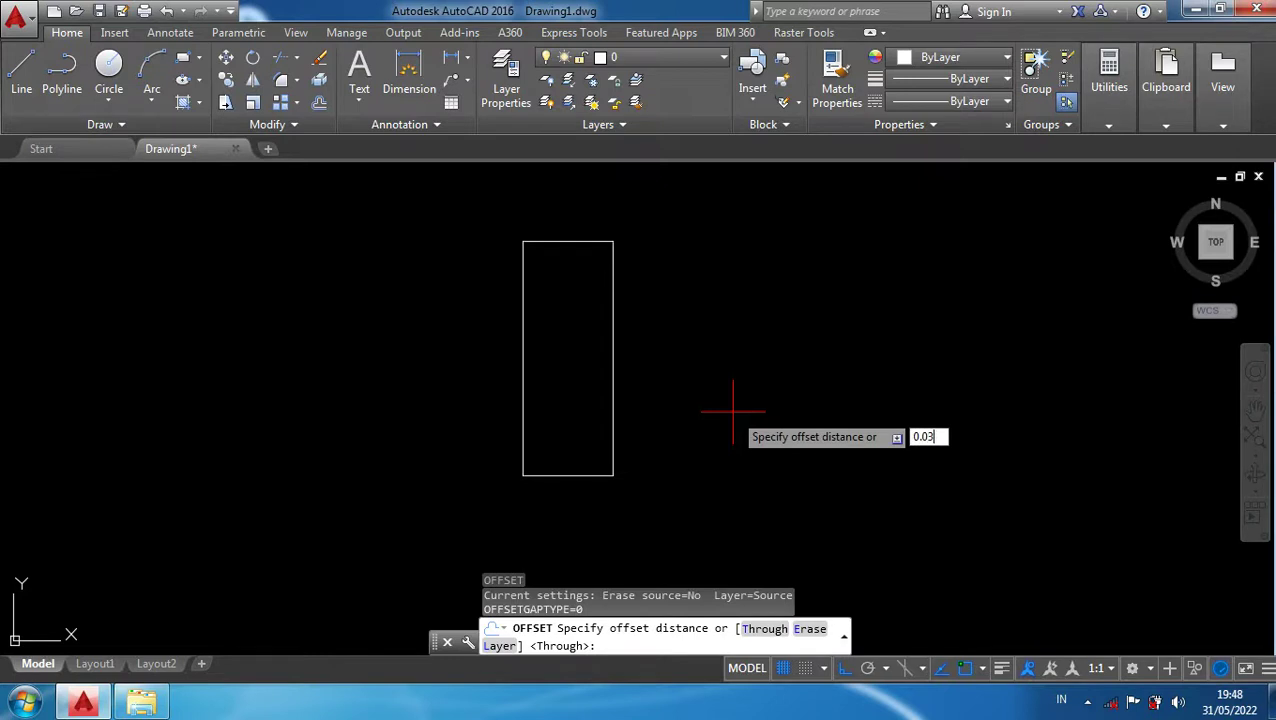
key("Return")
left_click(590, 475)
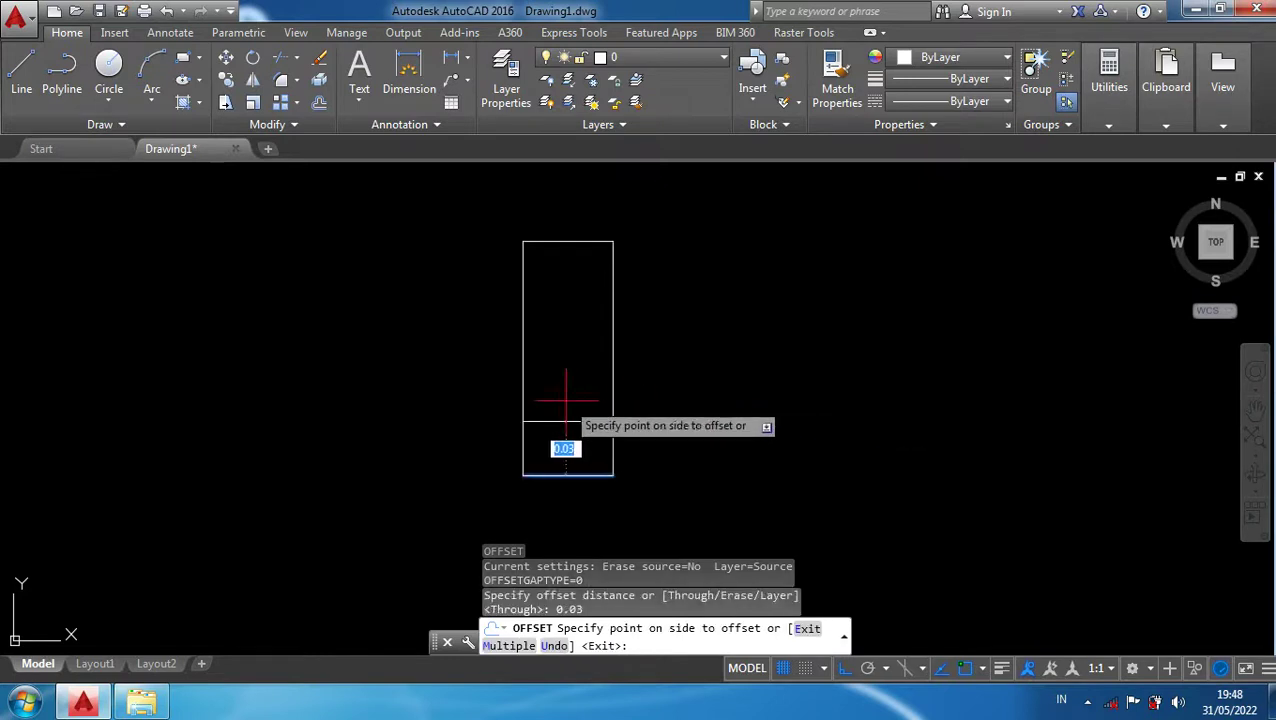
left_click(570, 393)
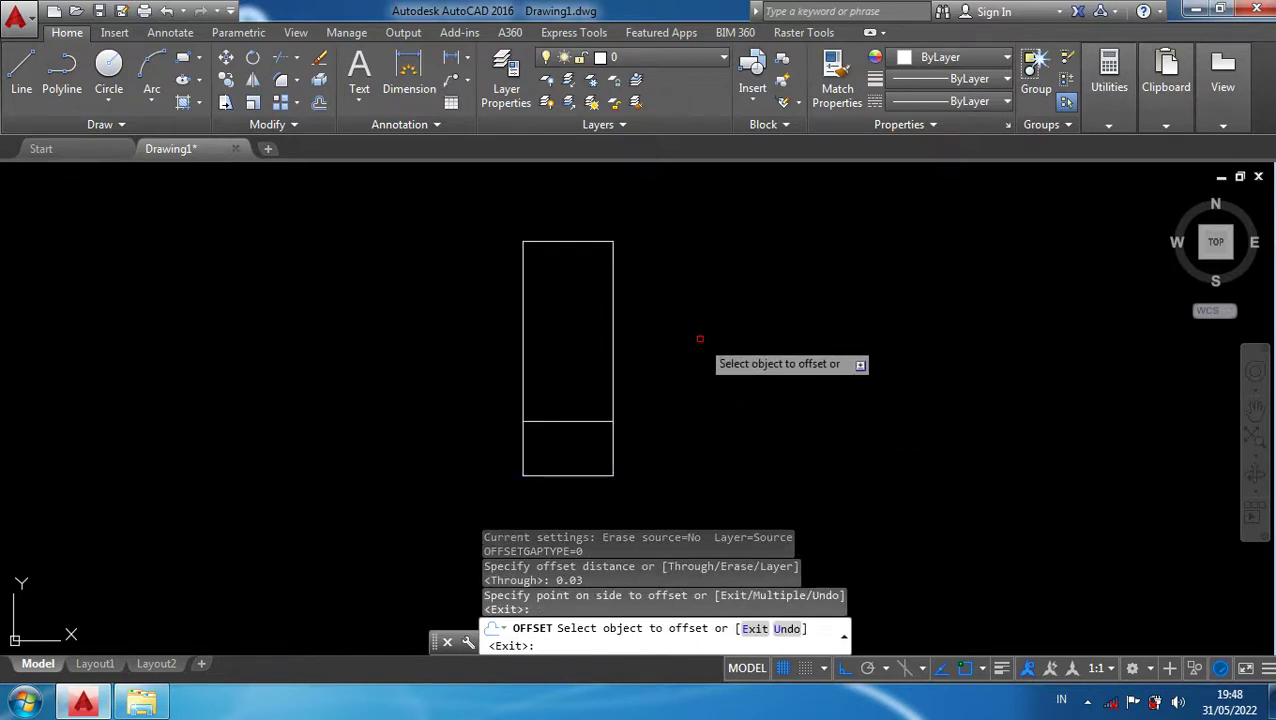
key("Escape")
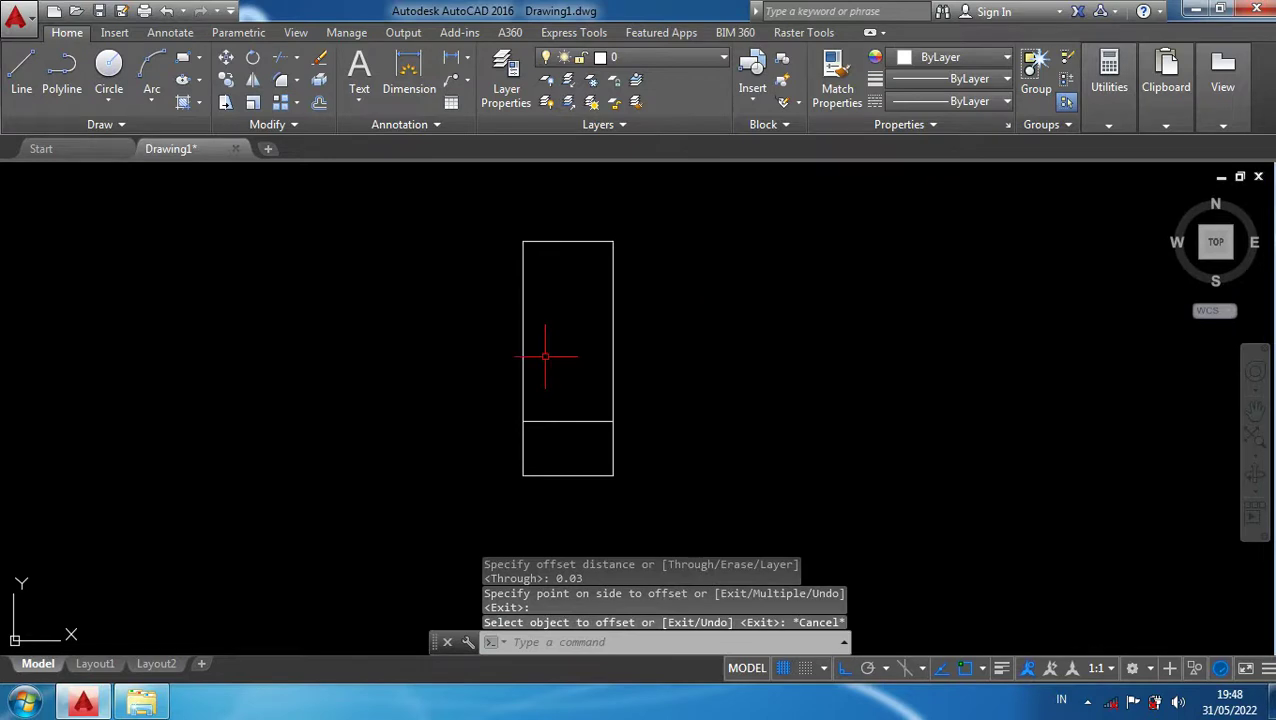
Offset the rectangle's left edge 0.01 inward
left_click(522, 352)
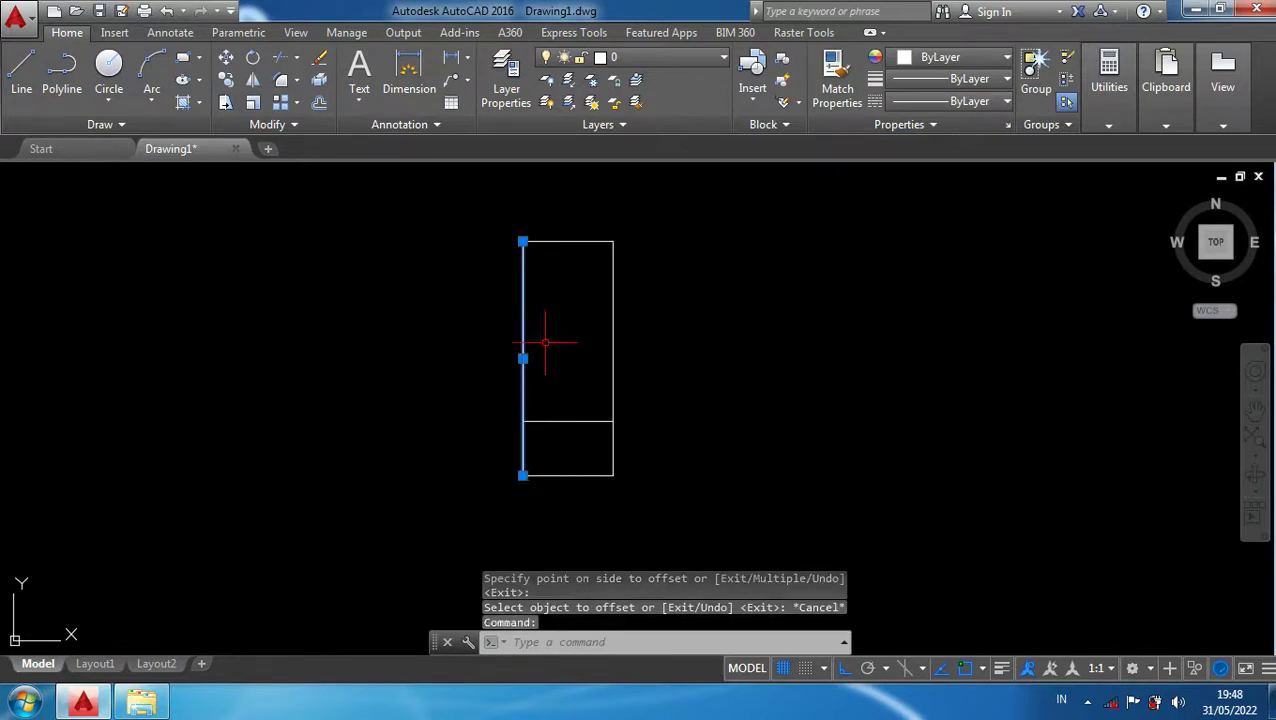
right_click(732, 334)
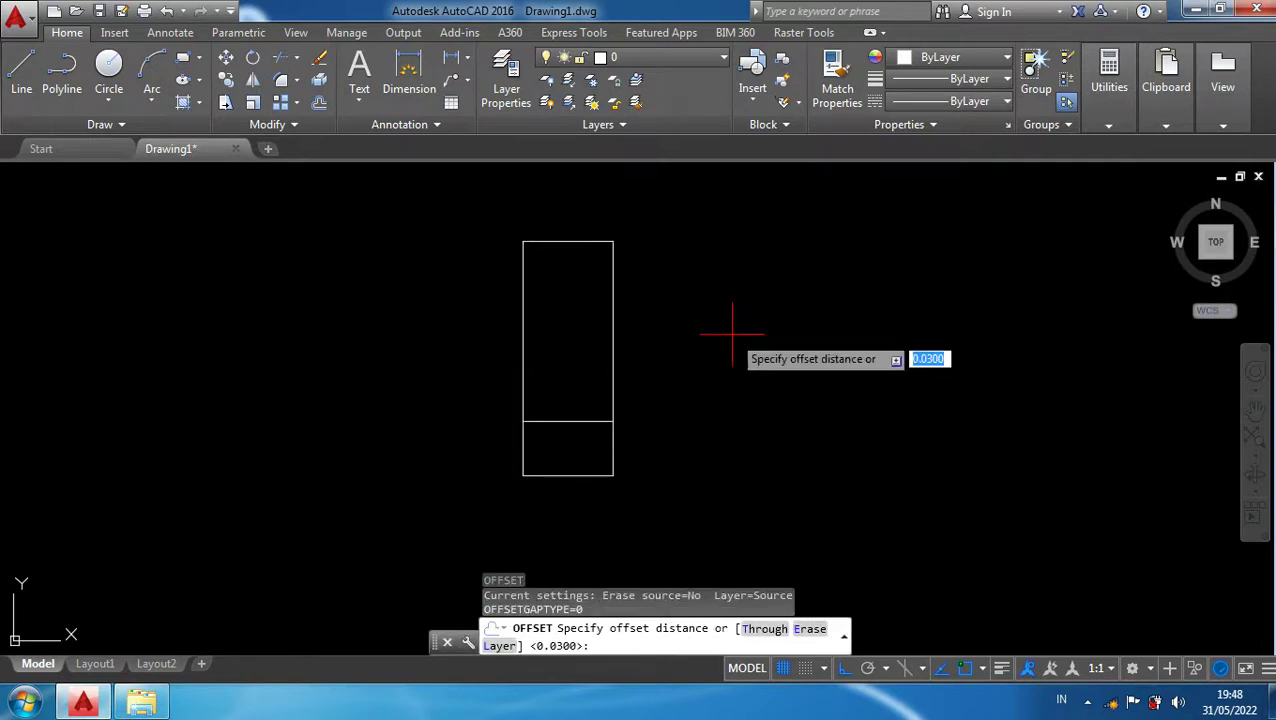
type("0.0")
type("1")
key("Return")
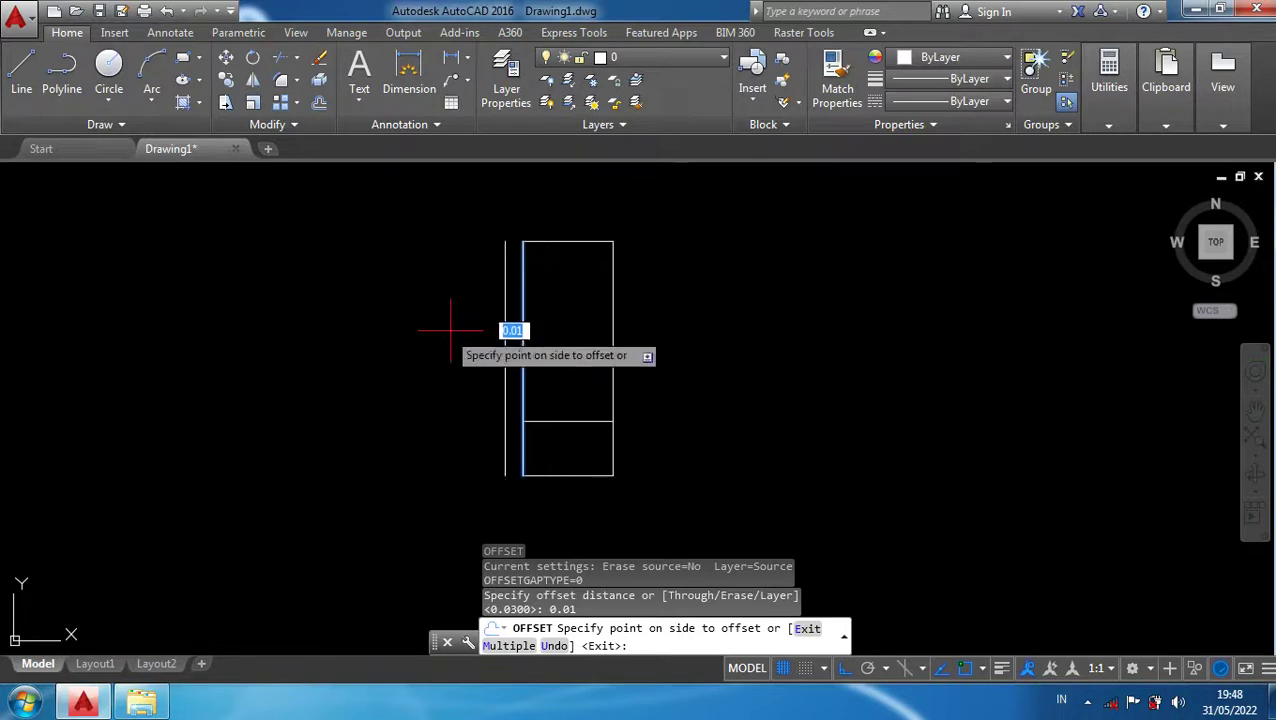
left_click(564, 325)
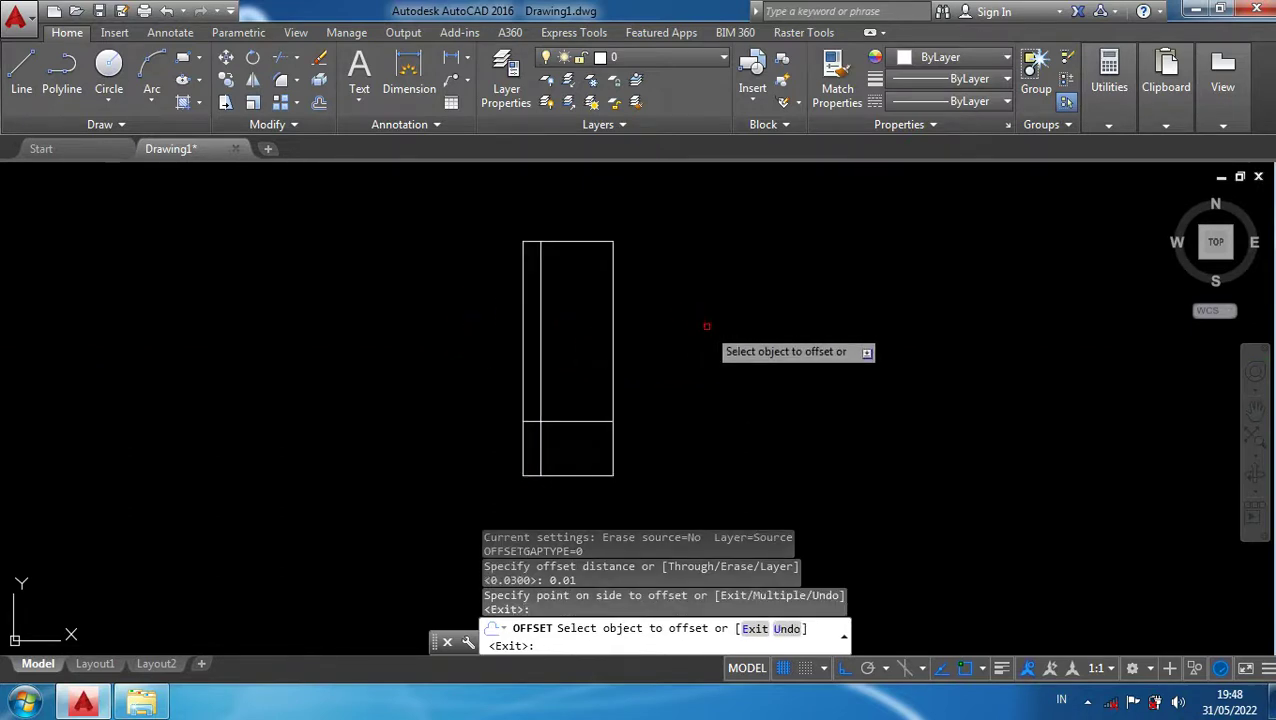
key("Escape")
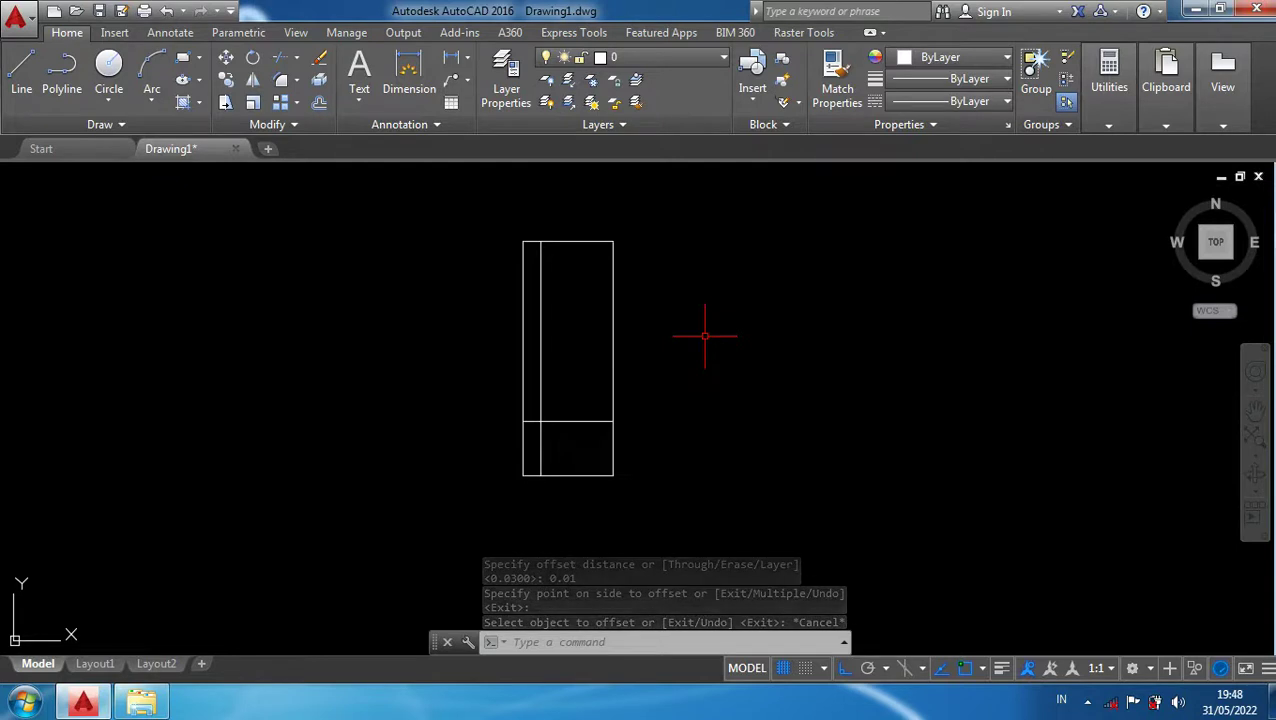
Trim the overlapping inner segments, leaving a 0.01 by 0.03 notch at the lower left
type("TR")
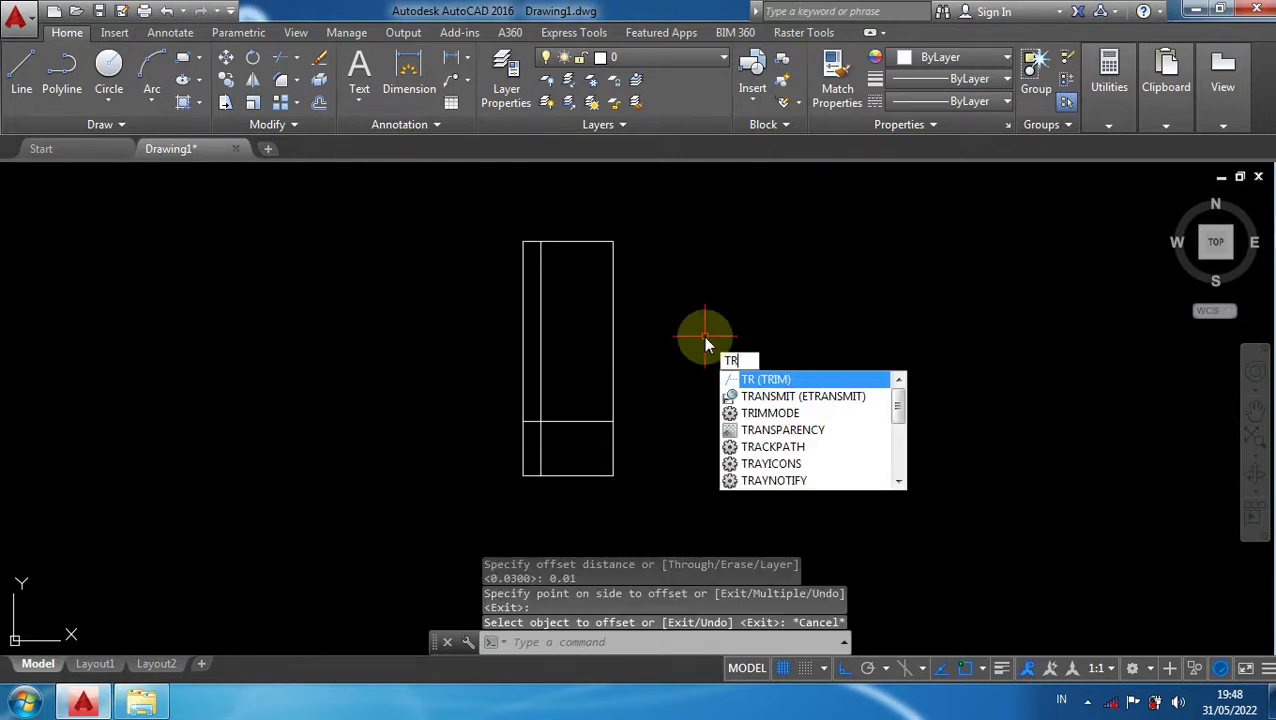
key("Return")
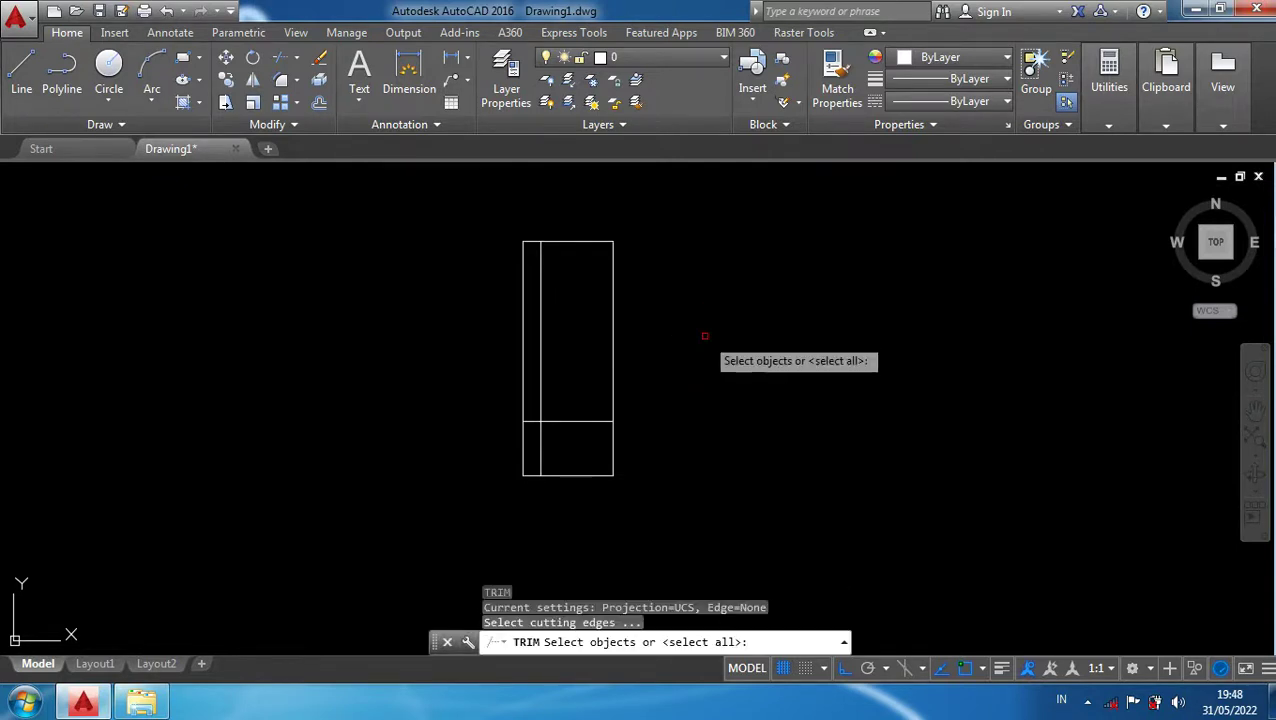
key("Return")
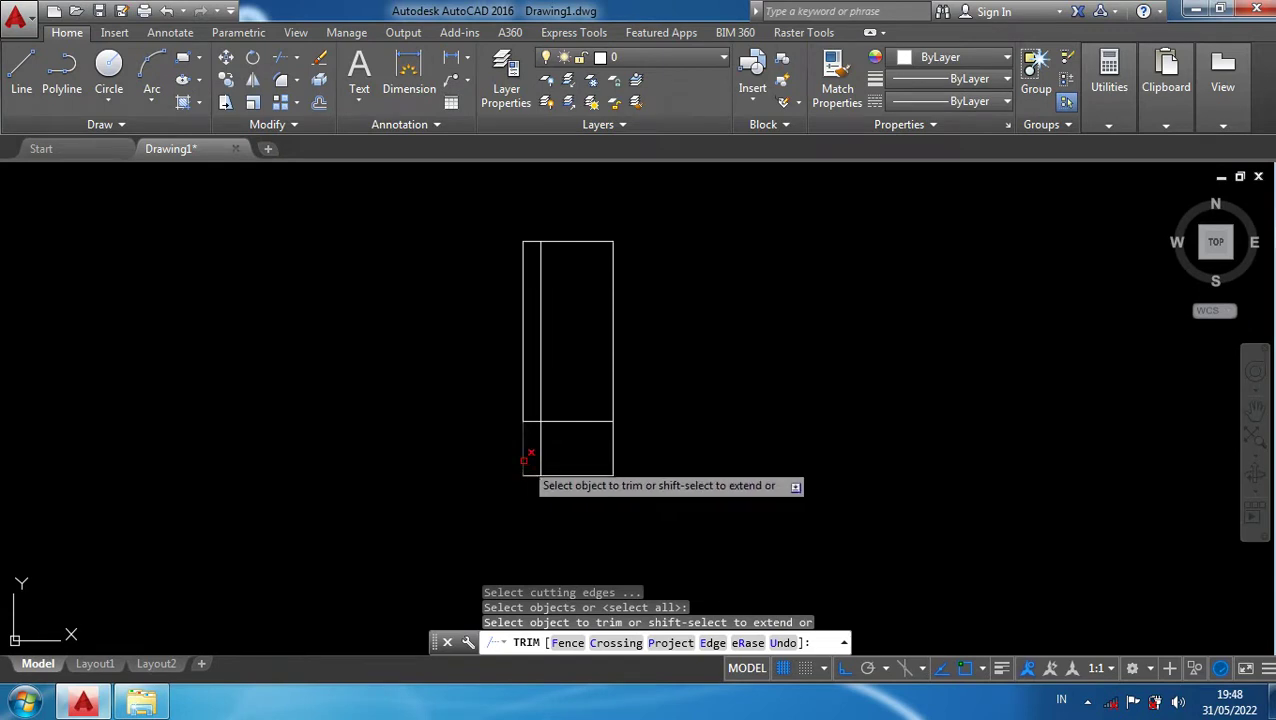
left_click(525, 459)
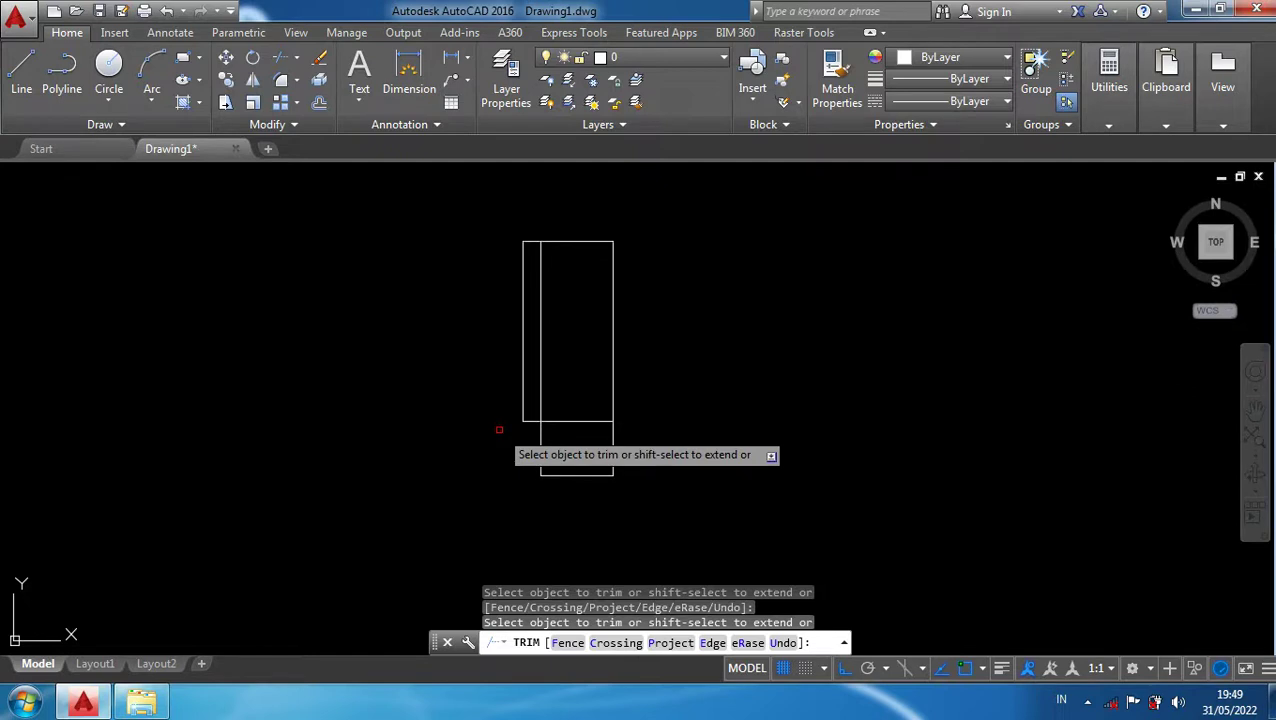
scroll(499, 430, "up", 2)
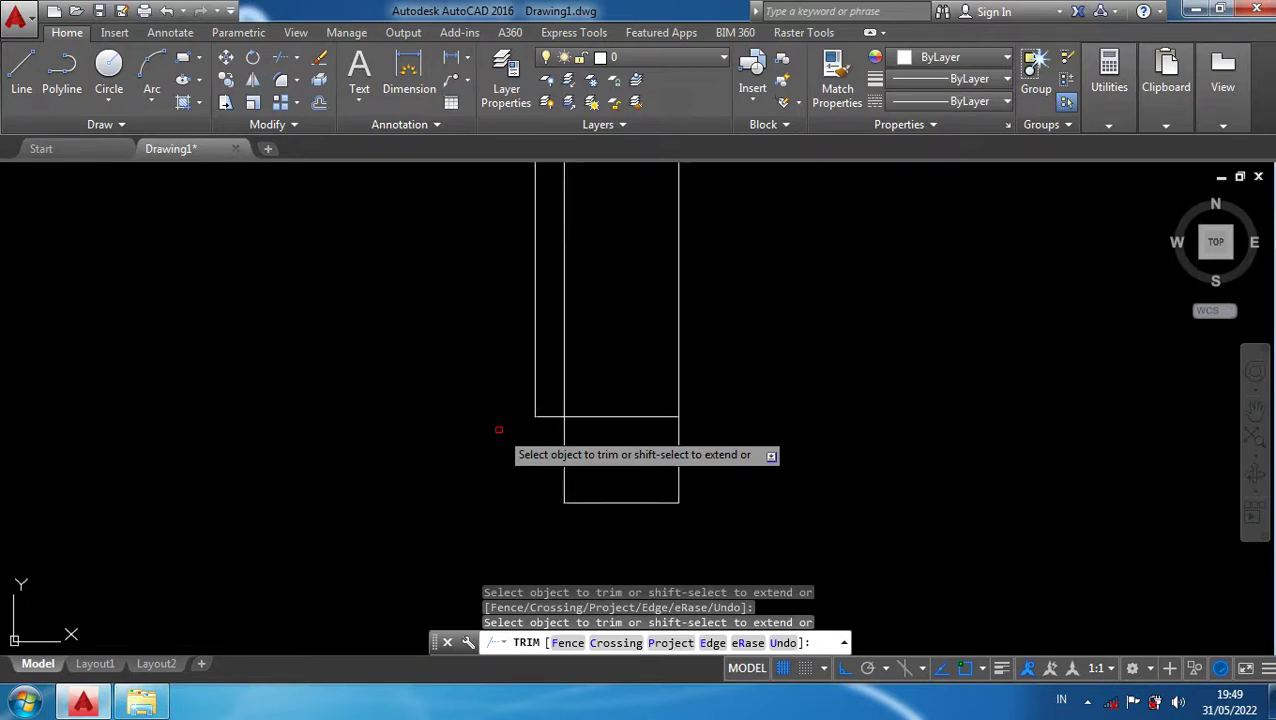
scroll(556, 392, "down", 2)
left_click(564, 381)
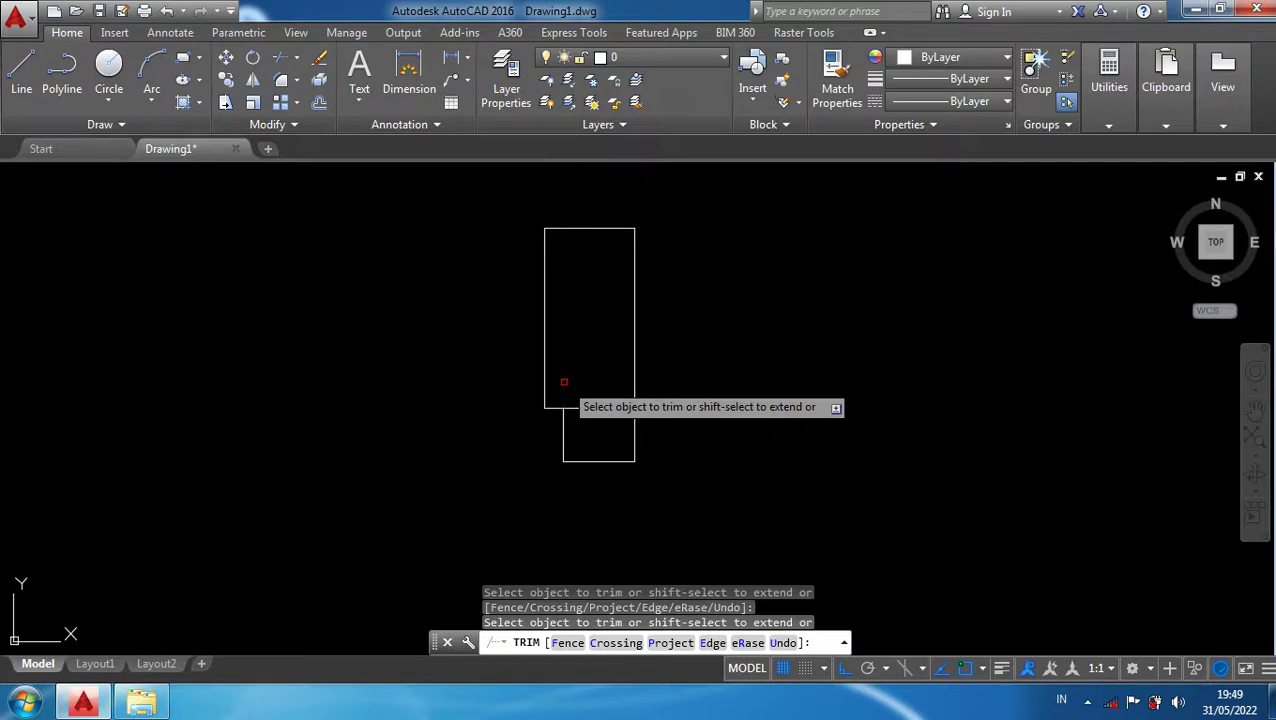
left_click(581, 408)
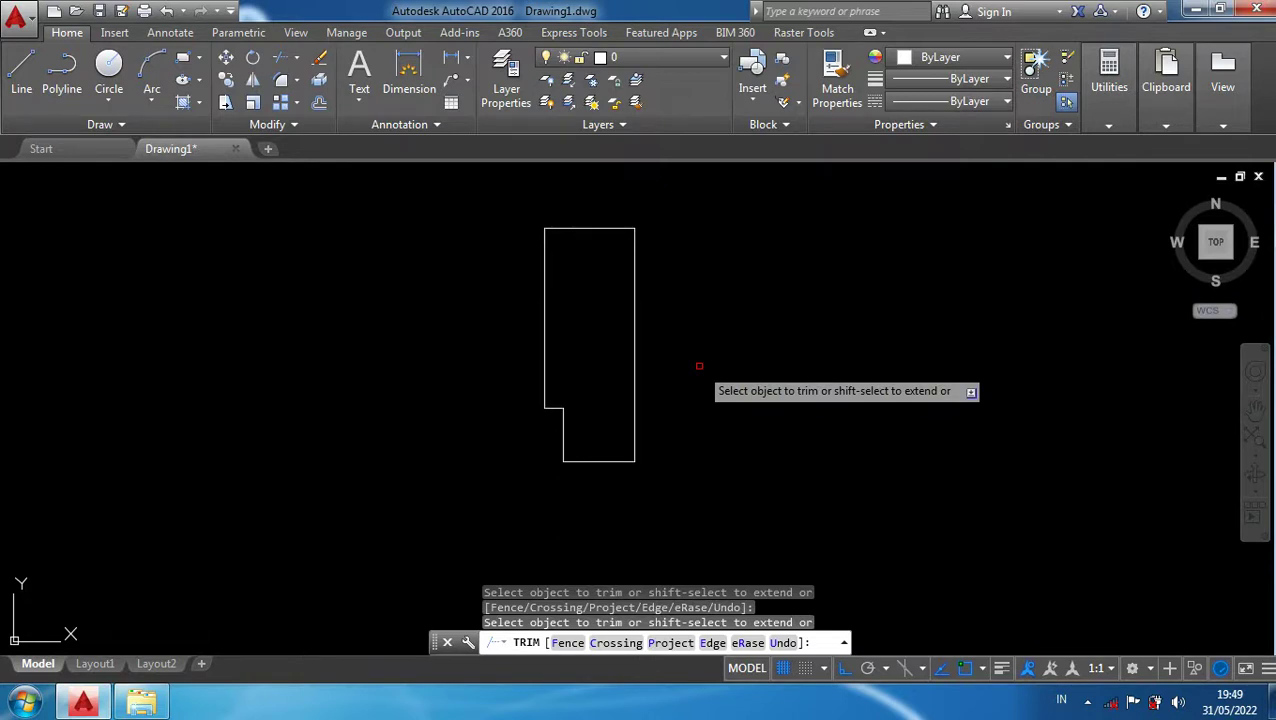
key("Escape")
Window-select the whole notched jamb outline
middle_click_drag(695, 365, 833, 369)
left_click(881, 532)
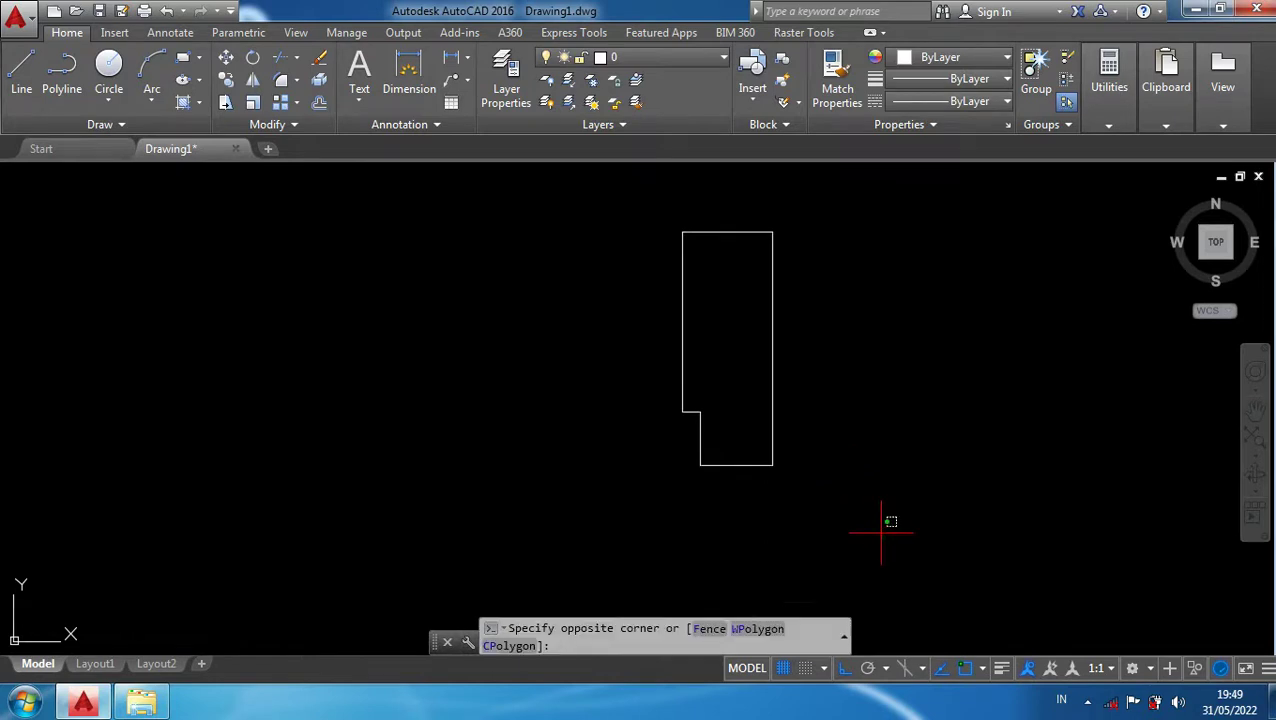
left_click(630, 208)
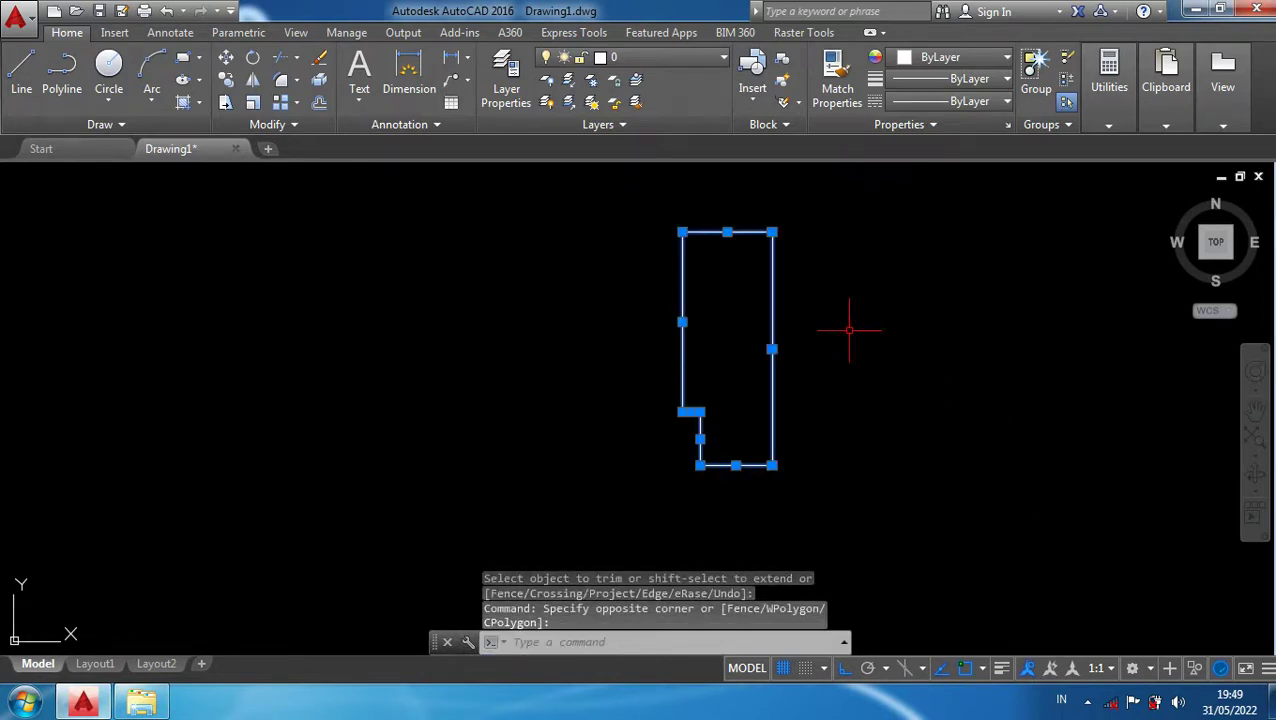
type("RE")
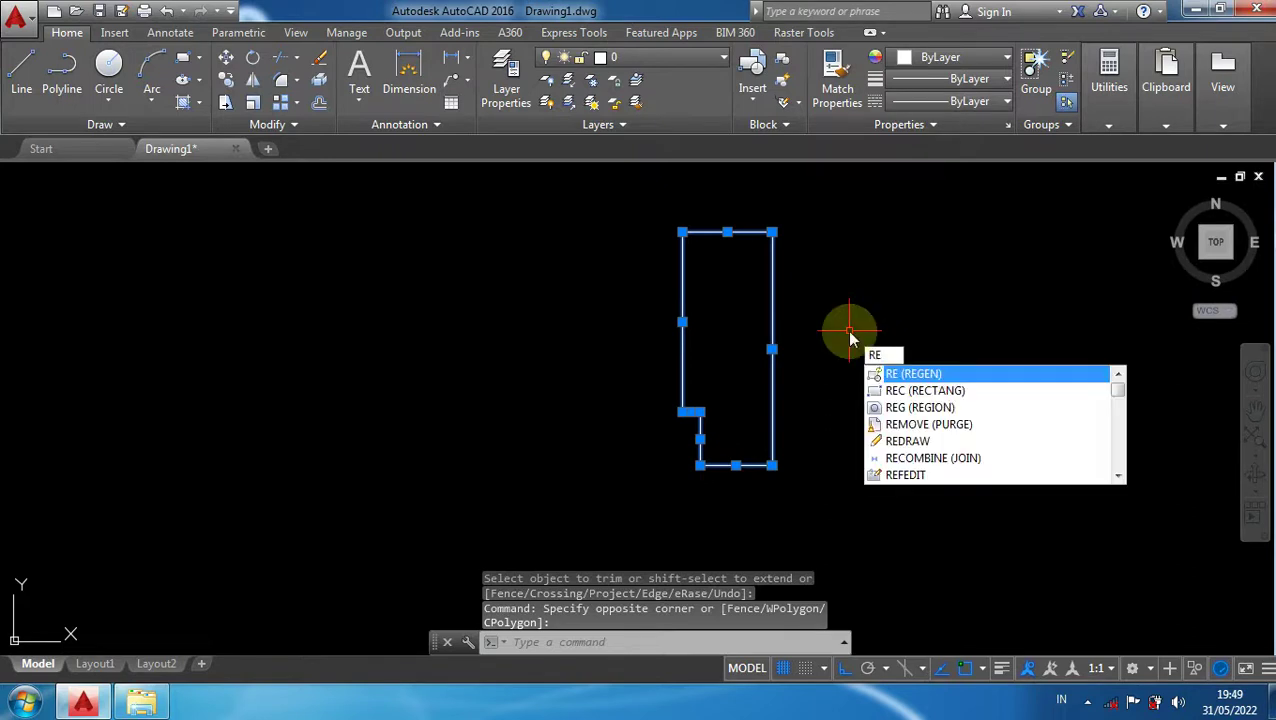
type("G")
Convert the notched jamb outline into a region with REG
key("Return")
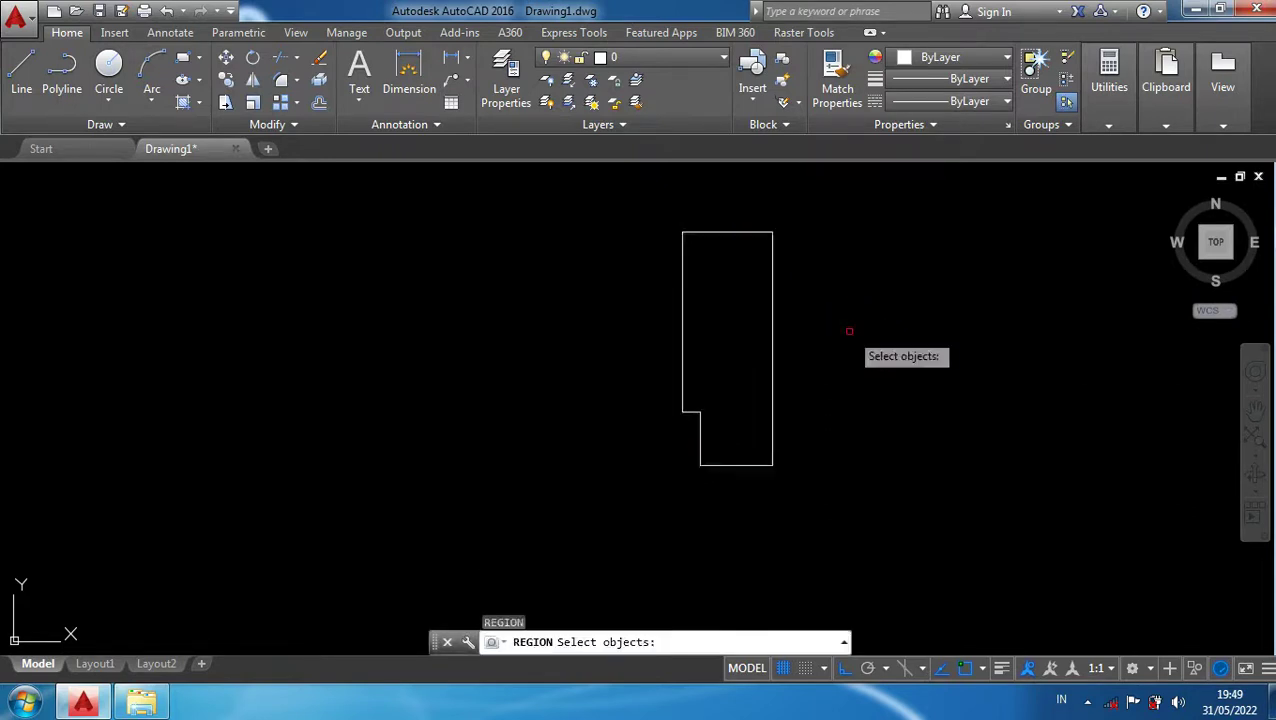
left_click(850, 504)
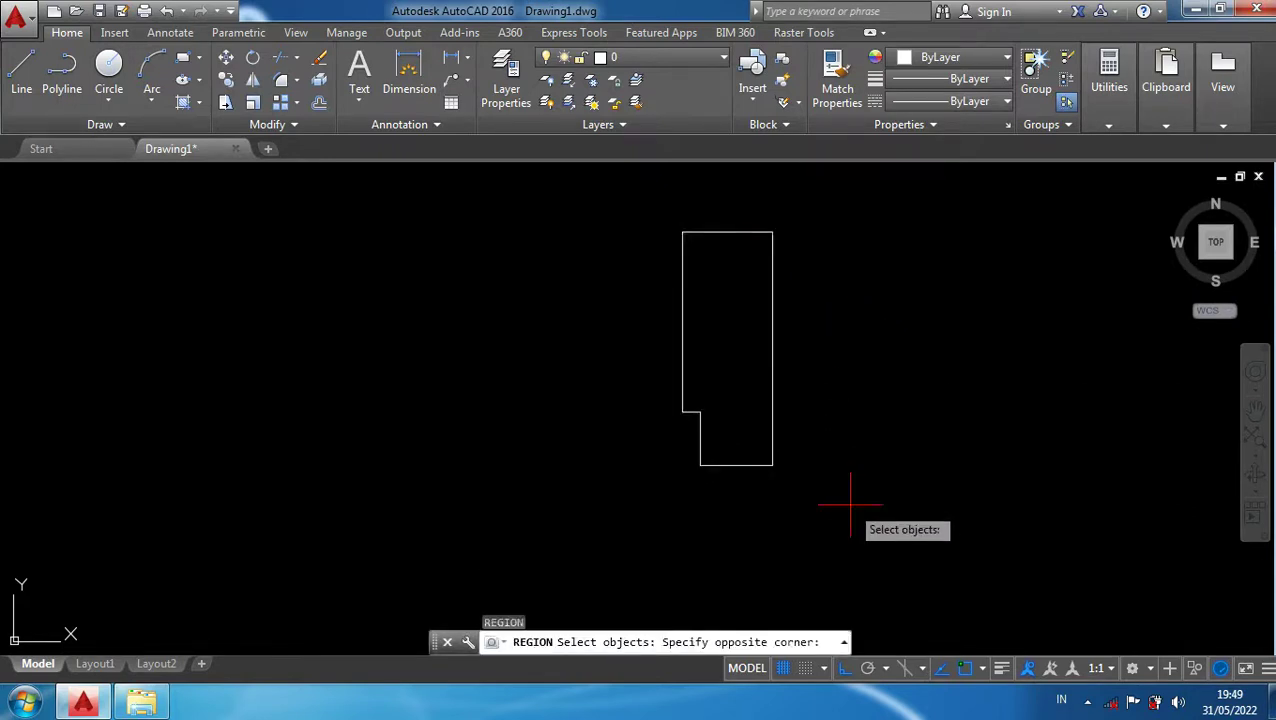
left_click(584, 195)
key("Return")
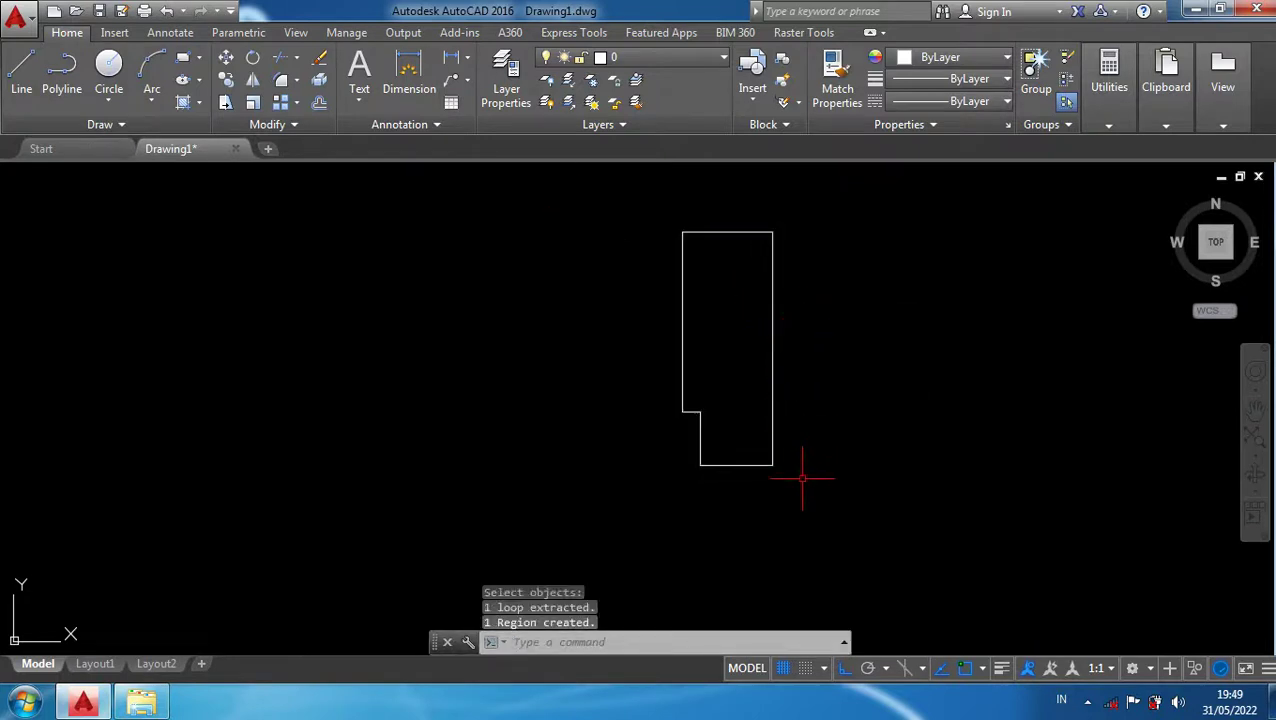
Copy the jamb region to the left, using its lower-right corner as base point
left_click(771, 445)
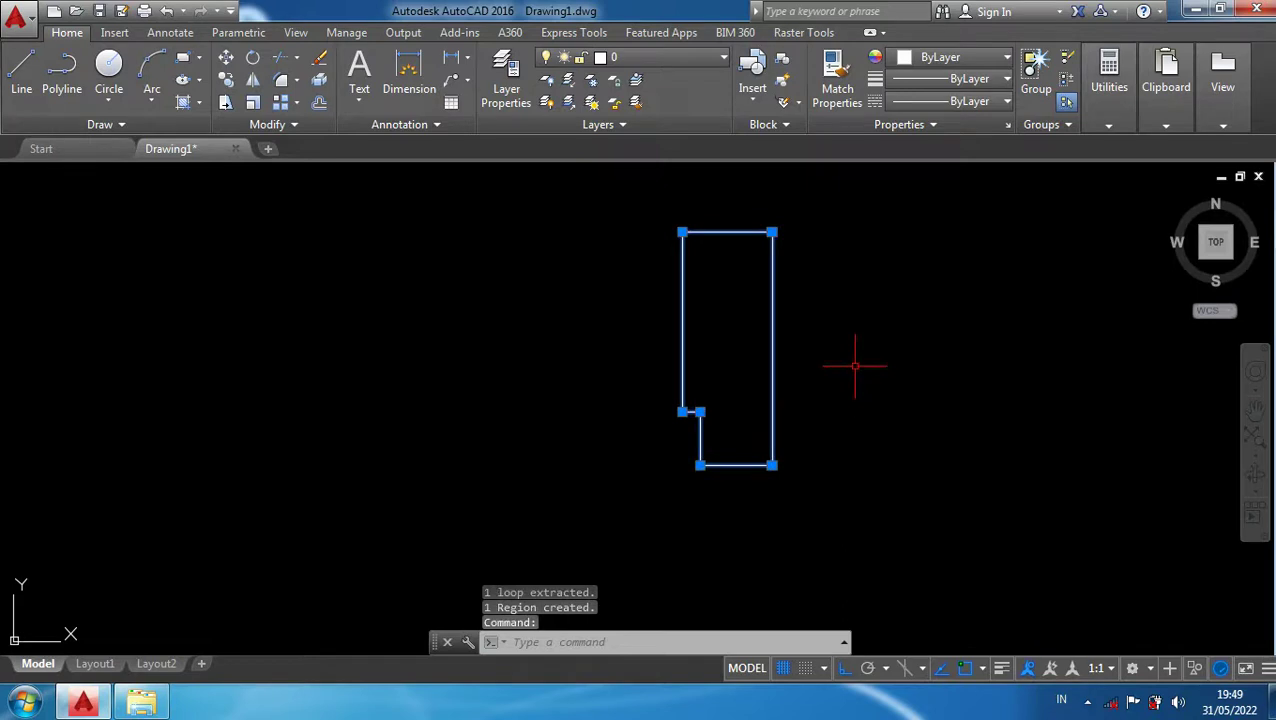
type("co")
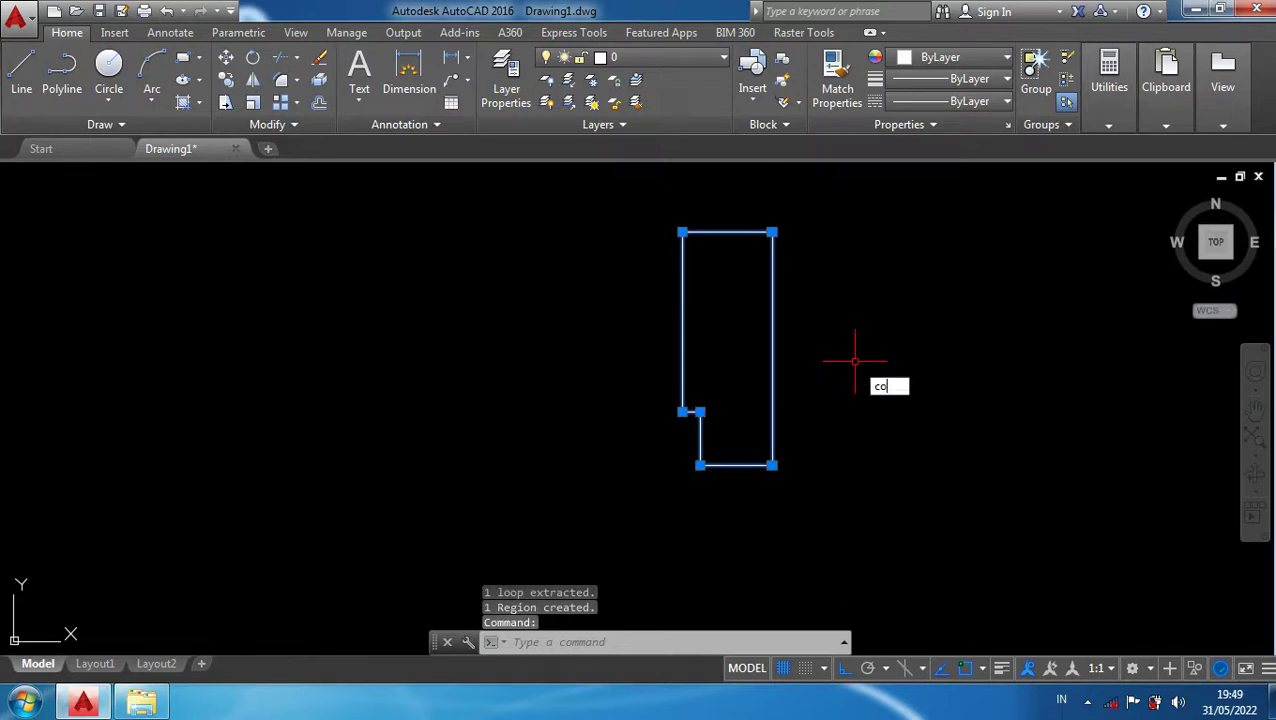
key("Return")
left_click(771, 465)
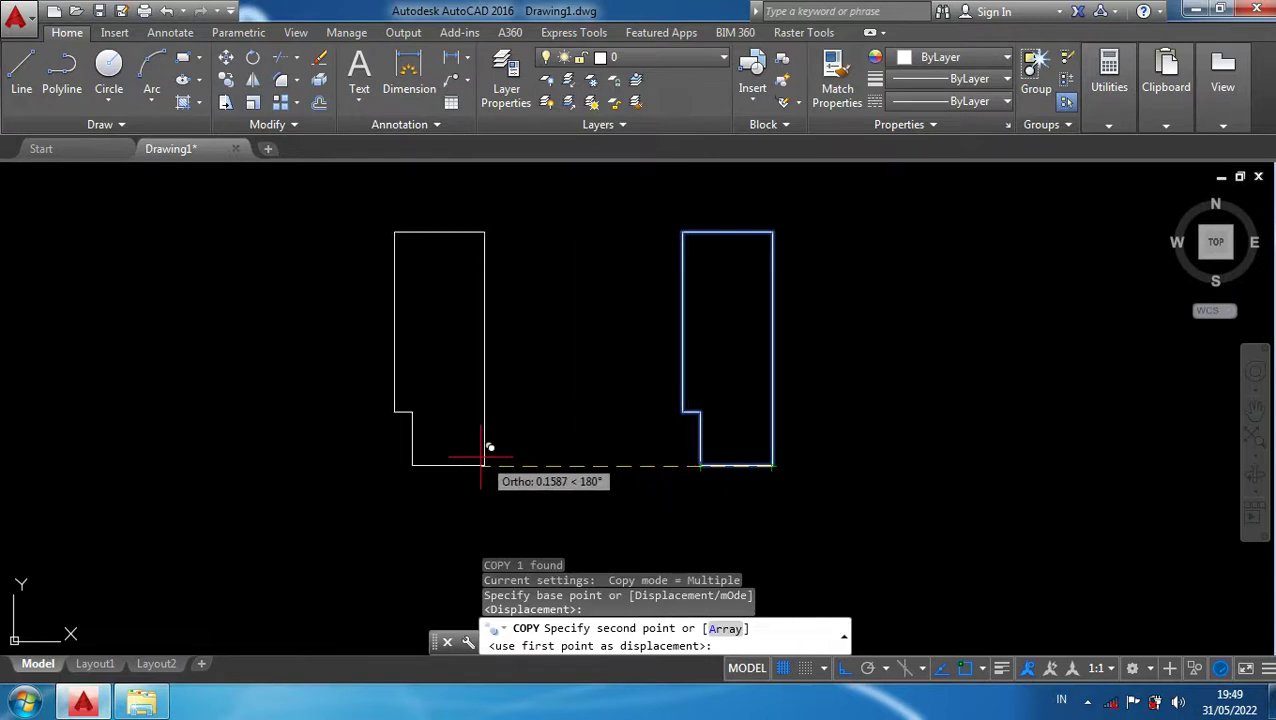
left_click(457, 462)
key("Return")
mouse_move(561, 395)
middle_mouse_down()
mouse_move(695, 352)
mouse_move(730, 407)
middle_mouse_up()
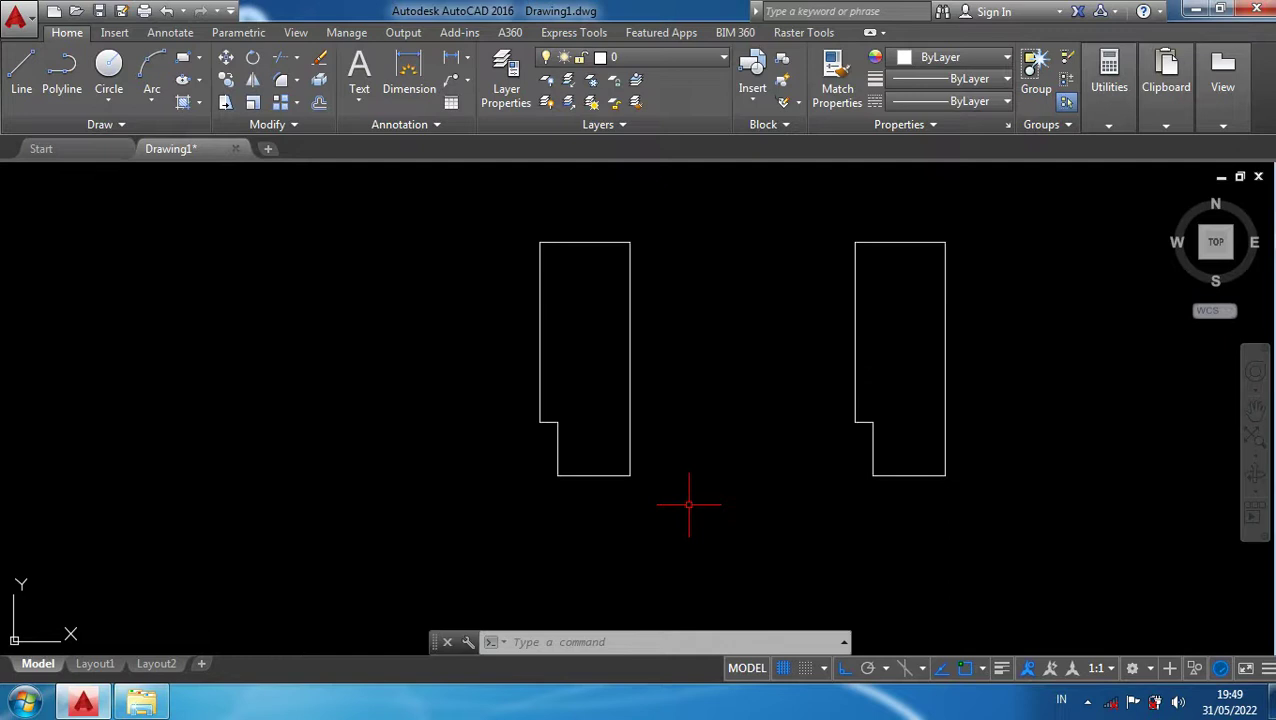
left_click(688, 505)
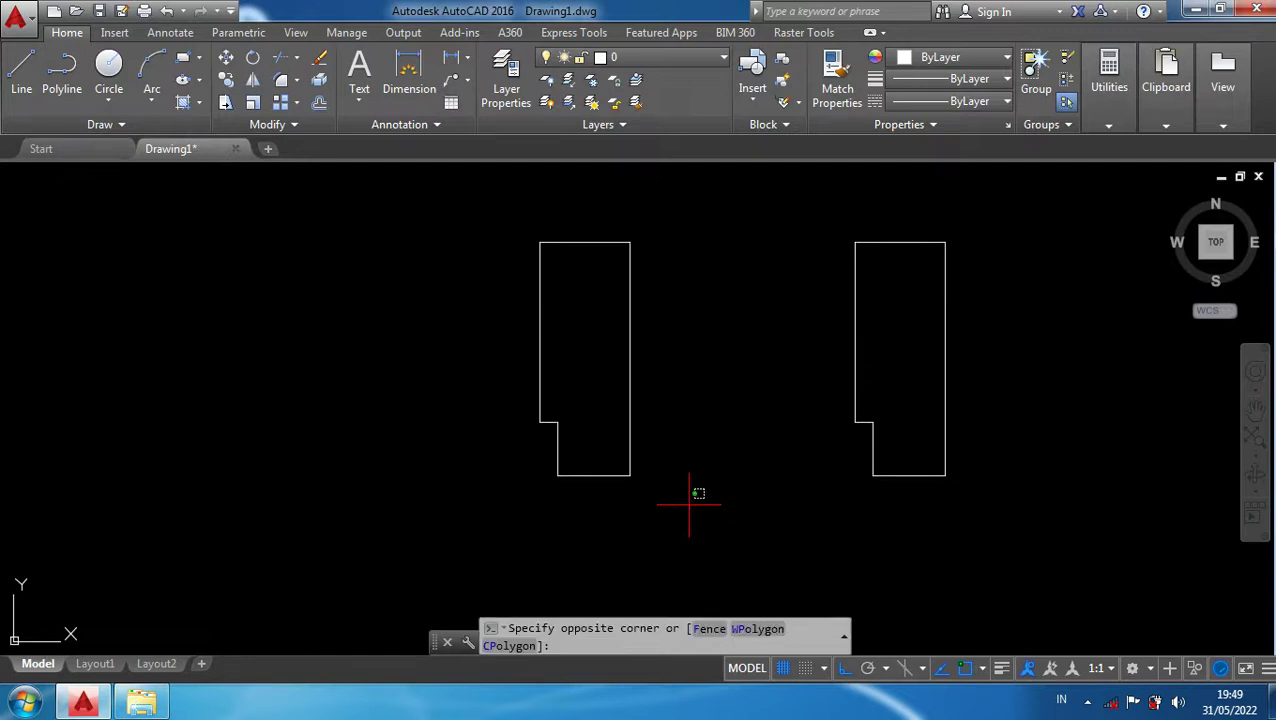
Mirror the left jamb about a vertical line through its lower-right corner, erasing the original
left_click(428, 184)
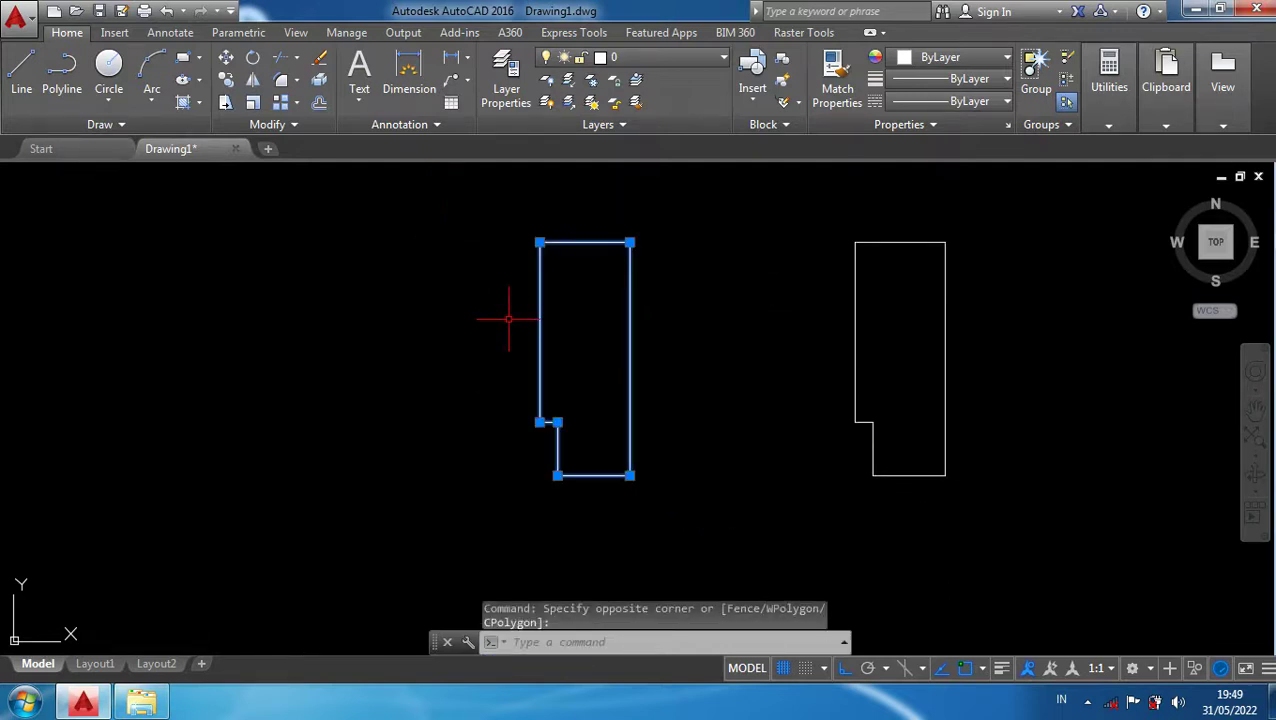
type("MI")
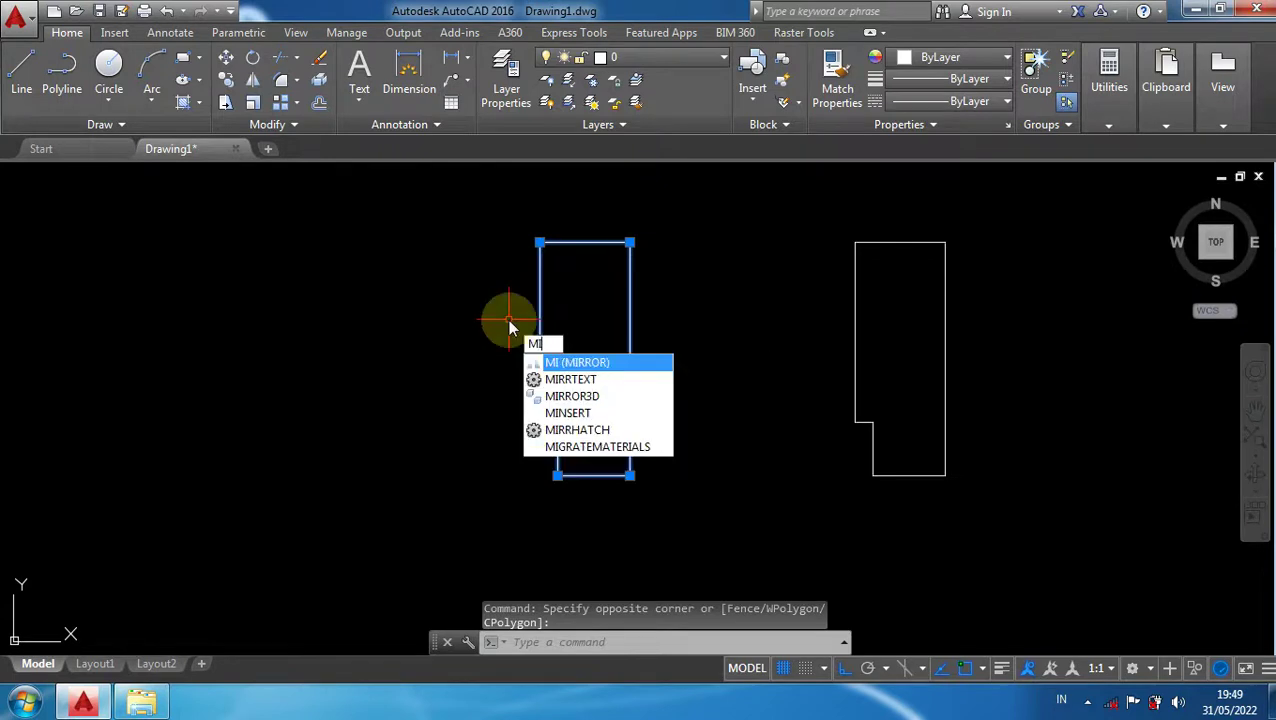
key("Return")
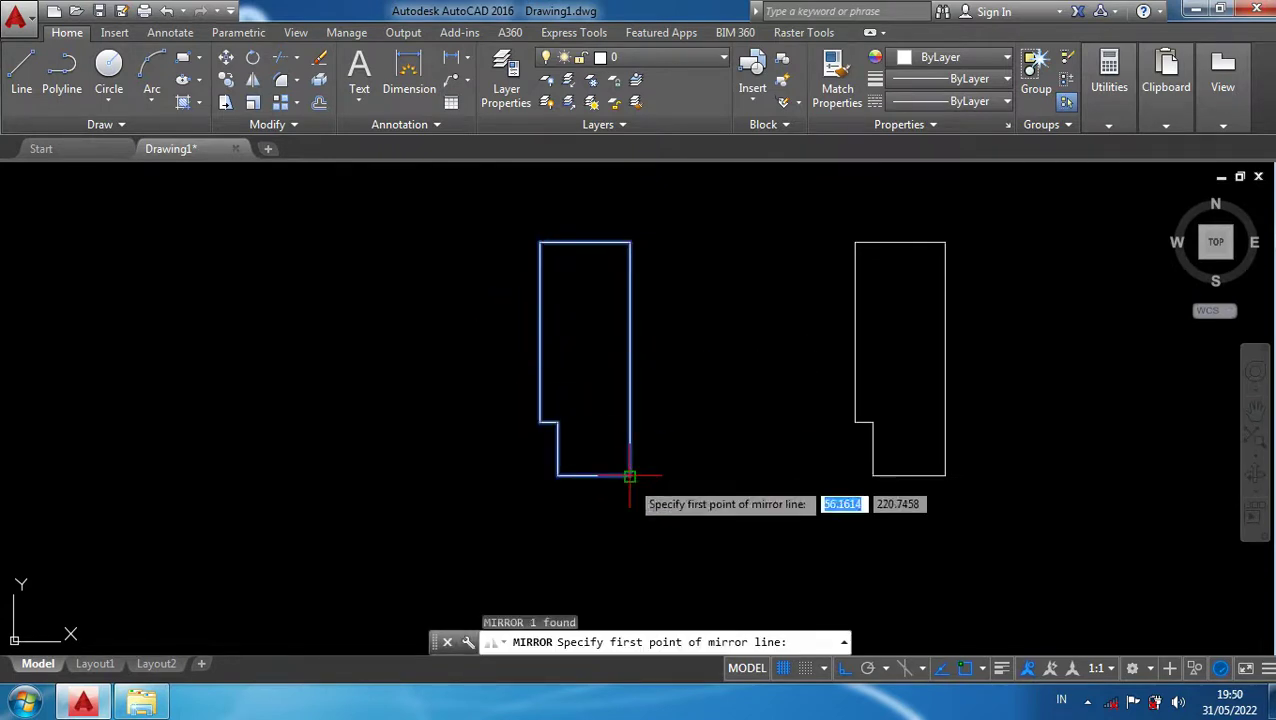
left_click(629, 476)
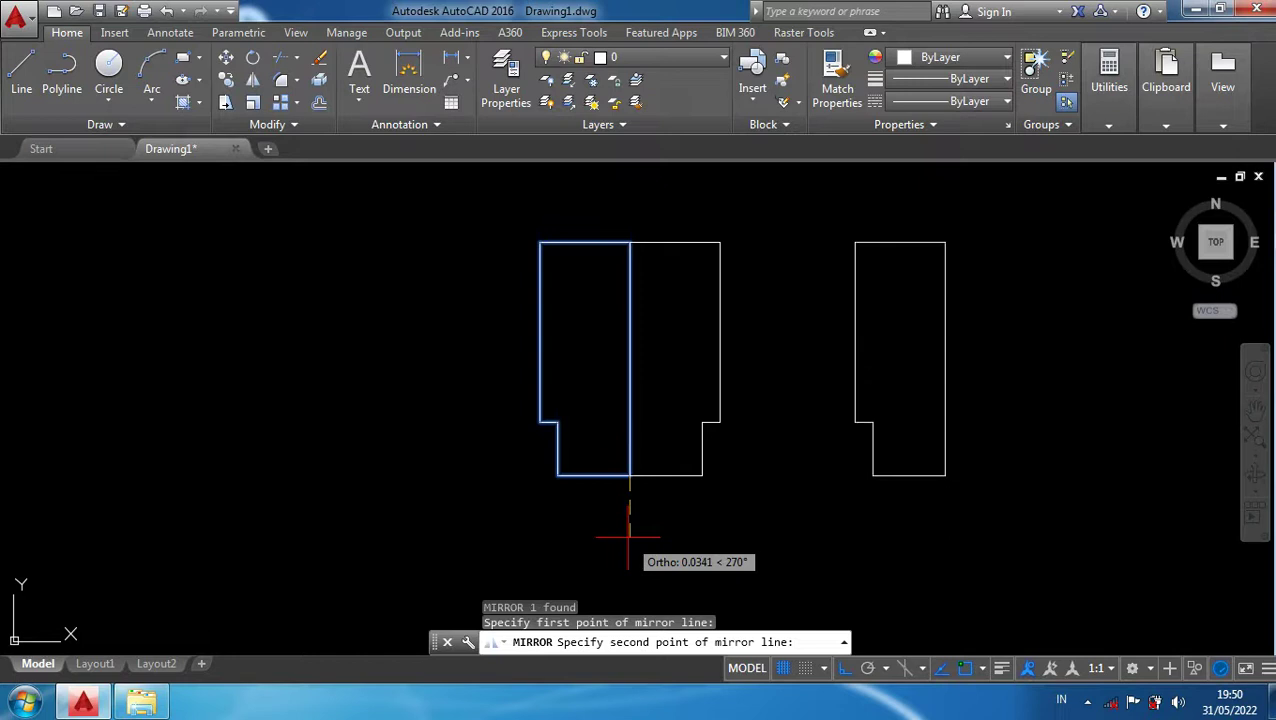
left_click(629, 539)
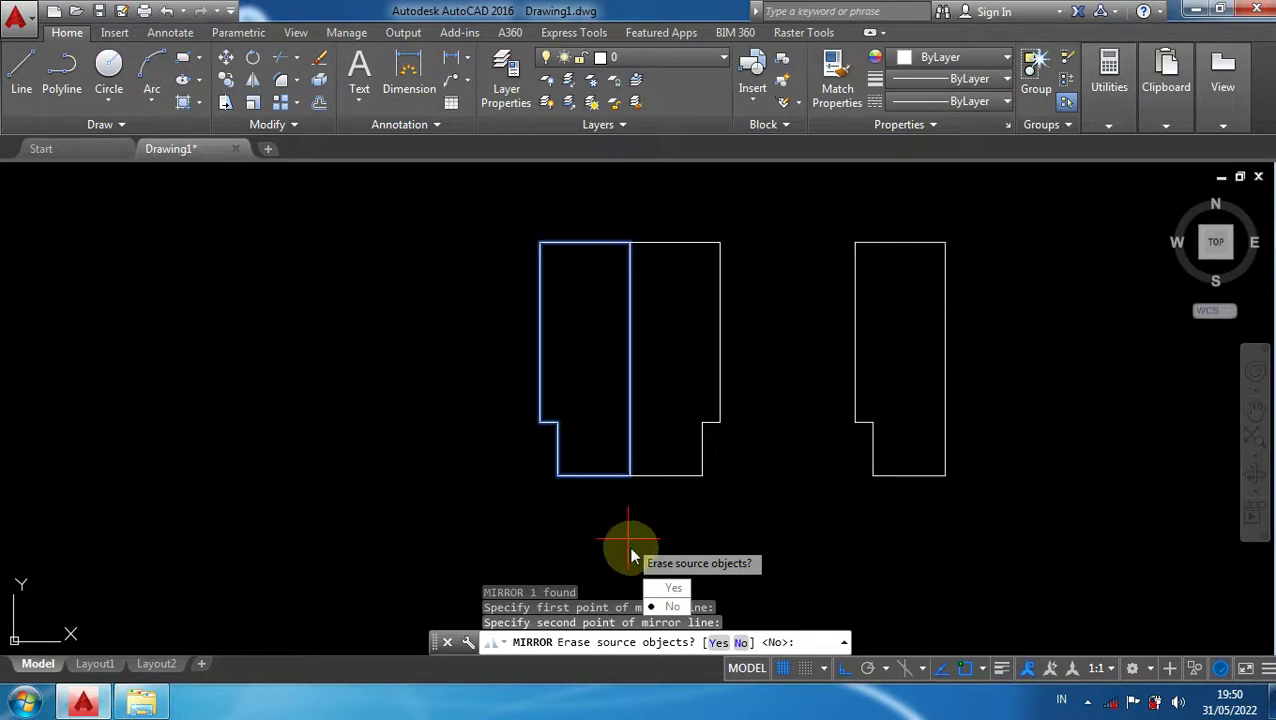
left_click(673, 592)
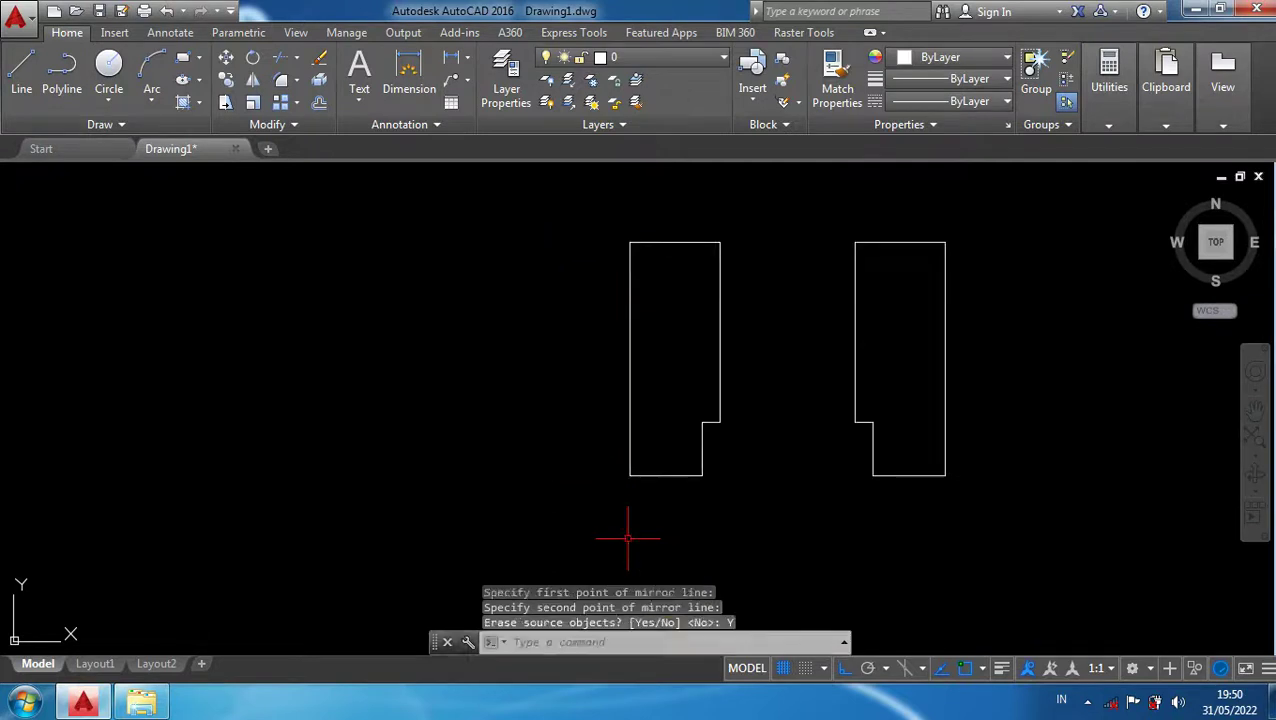
scroll(717, 354, "down", 1)
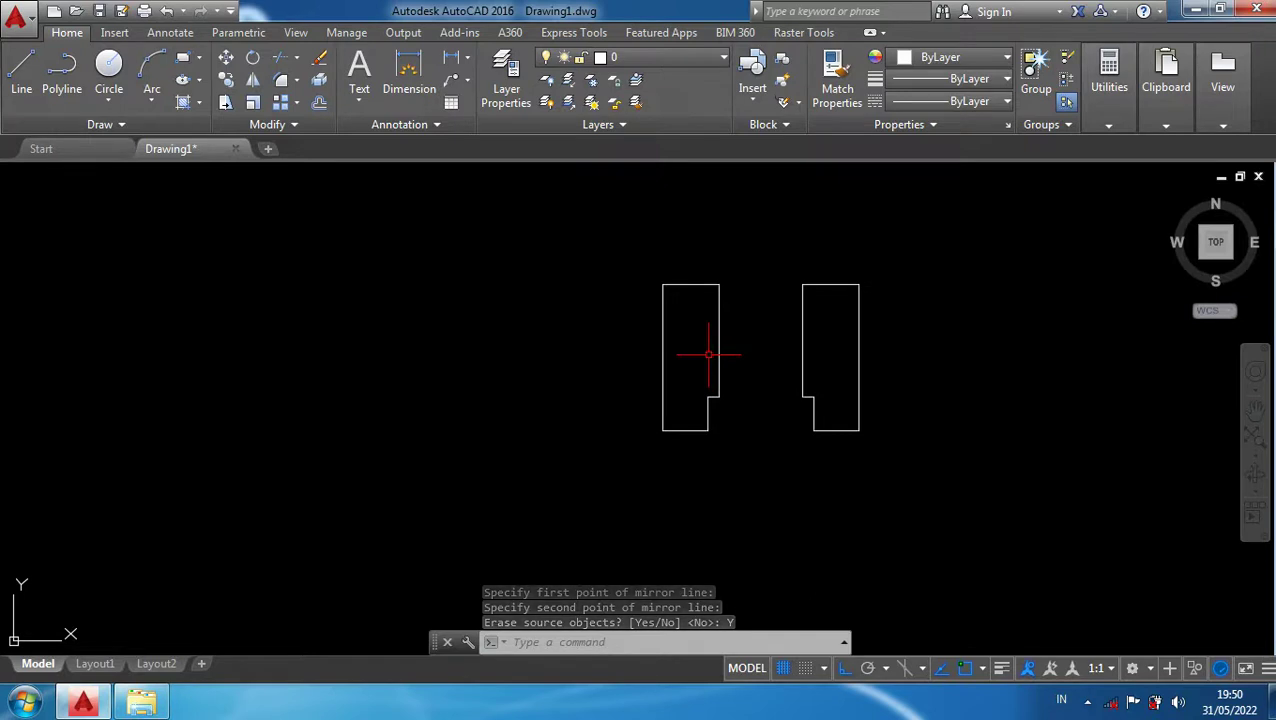
scroll(705, 309, "up", 1)
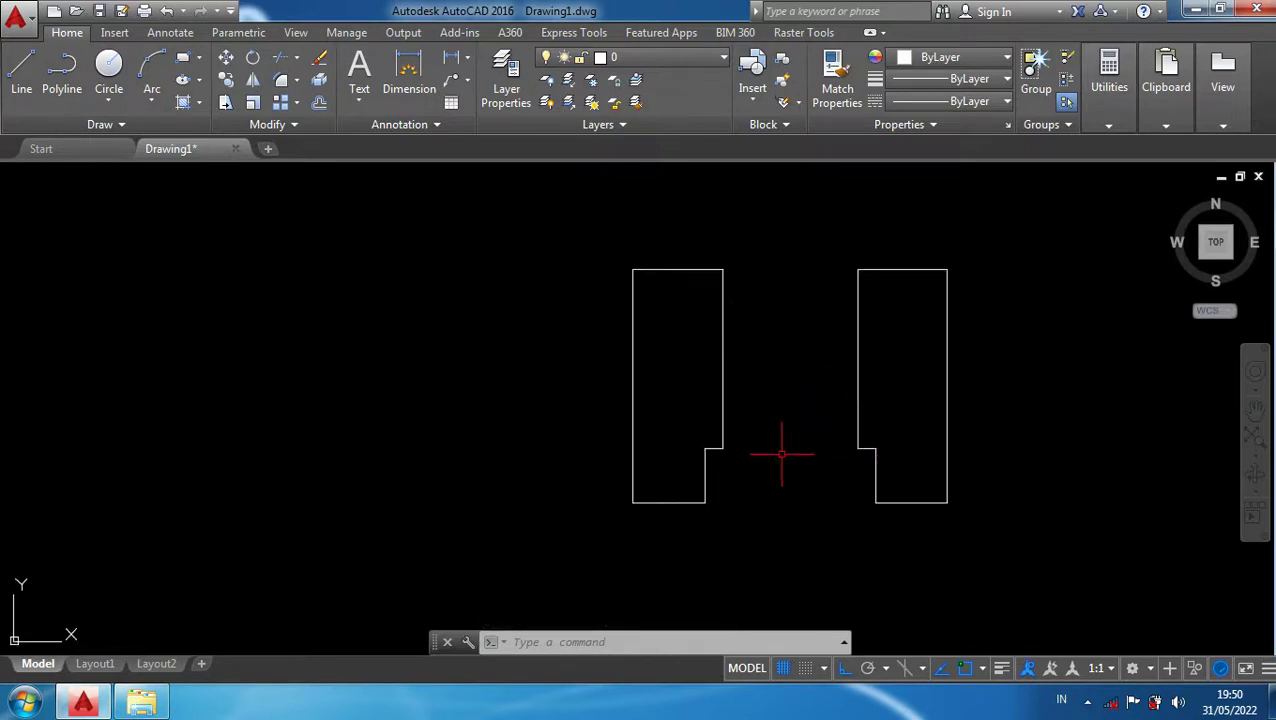
mouse_move(775, 461)
middle_mouse_down()
mouse_move(783, 390)
mouse_move(791, 461)
middle_mouse_up()
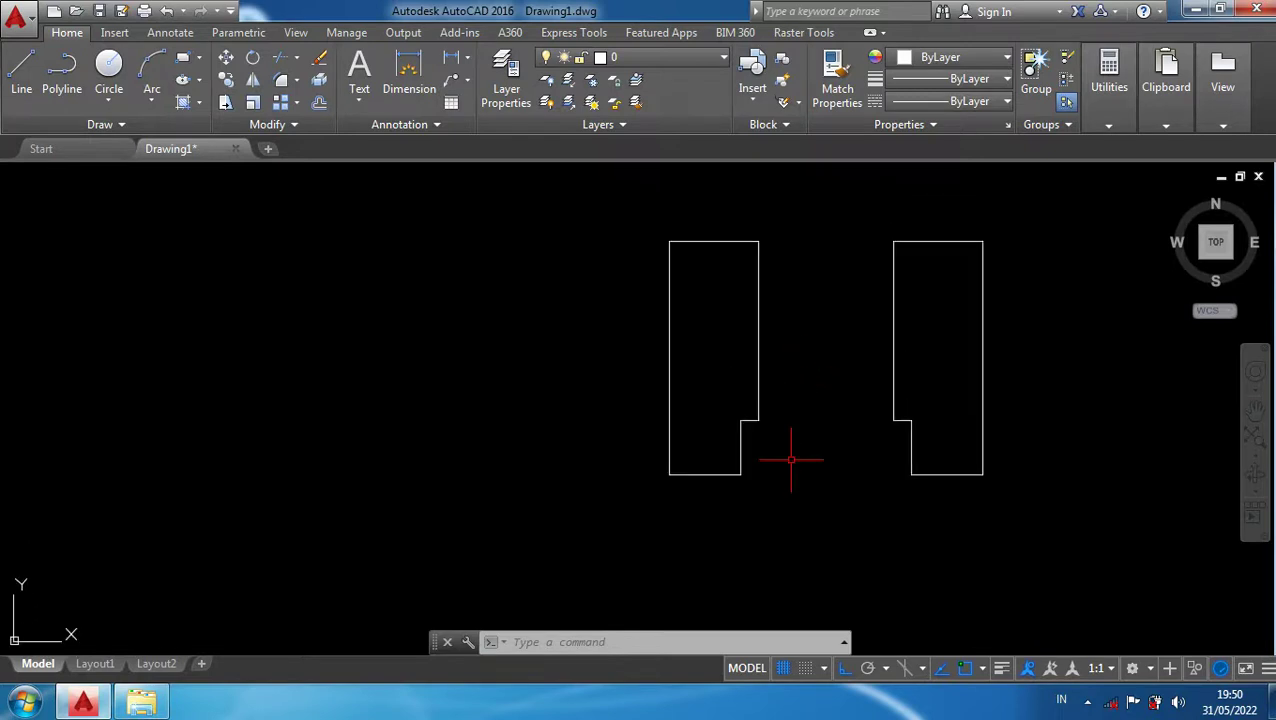
scroll(791, 461, "down", 1)
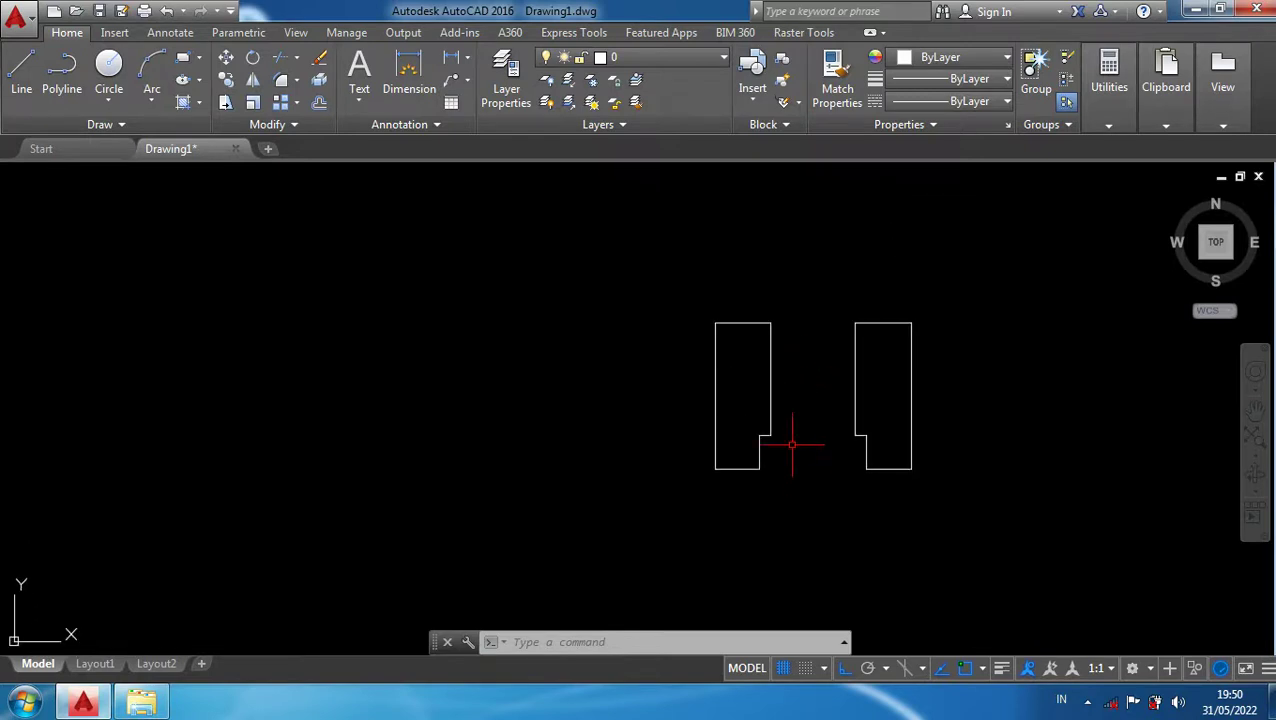
Move the left jamb further left from its lower-left corner to widen the opening
left_click(768, 480)
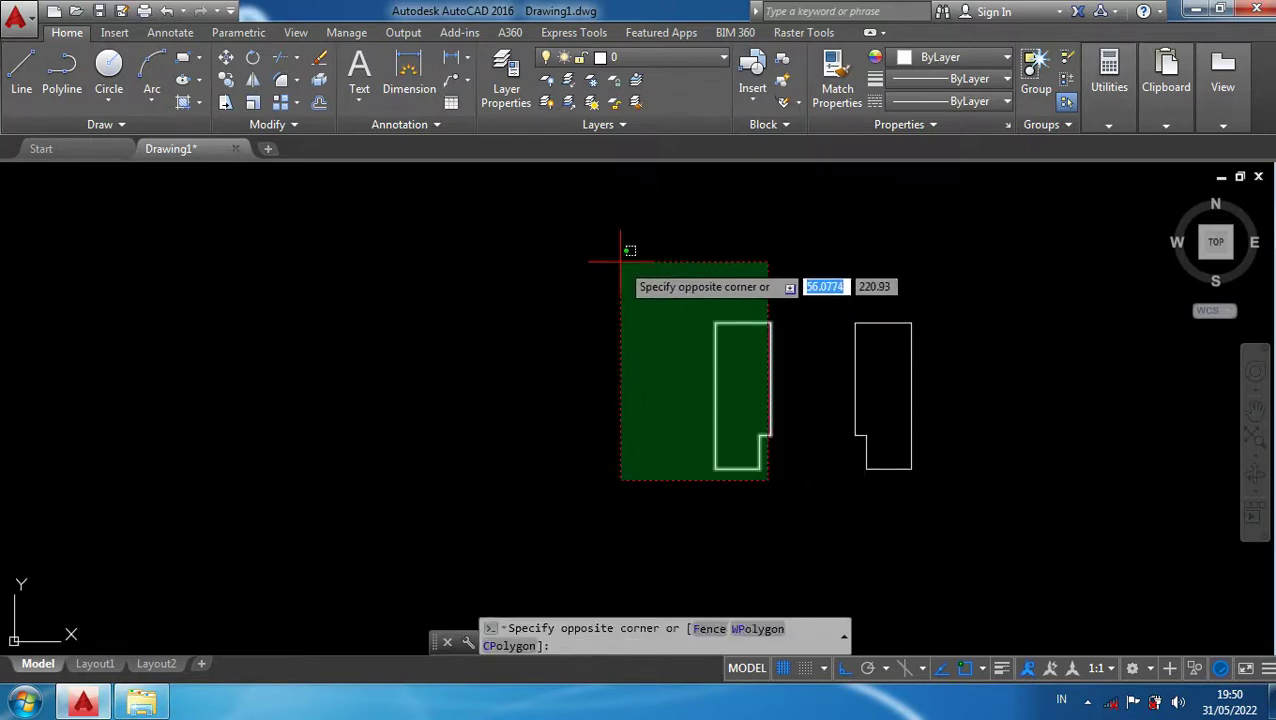
left_click(622, 262)
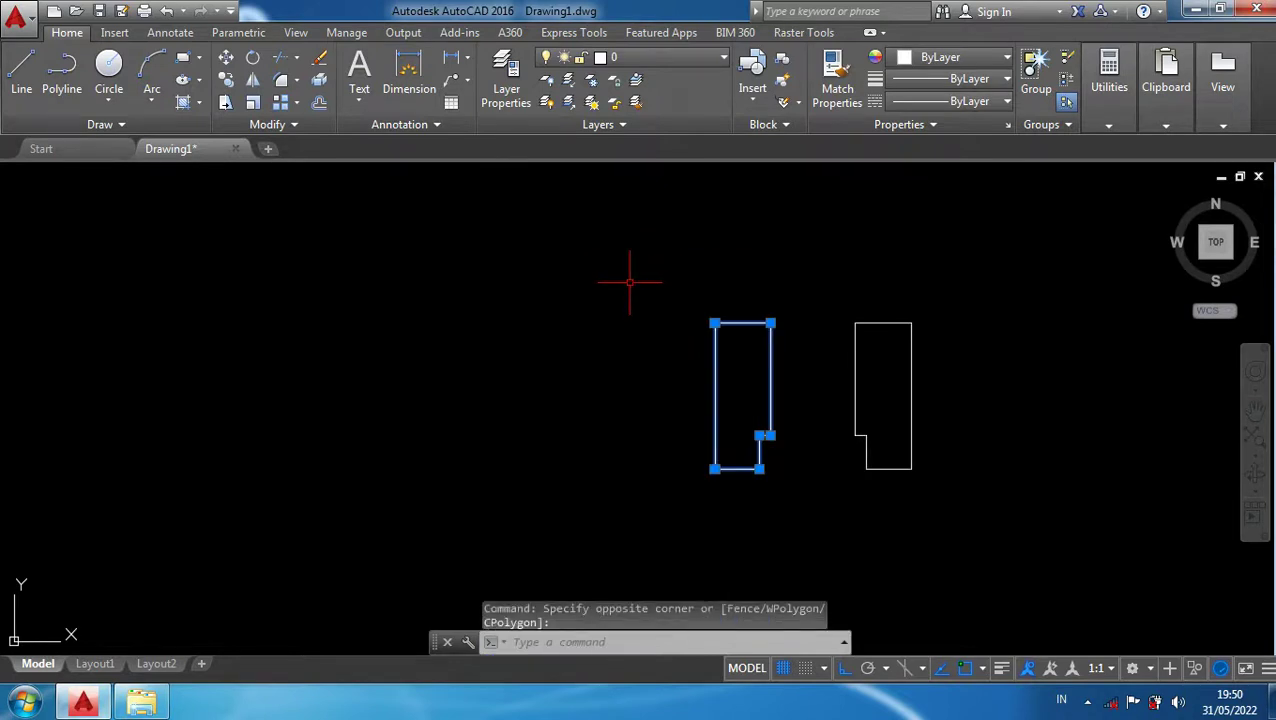
type("m")
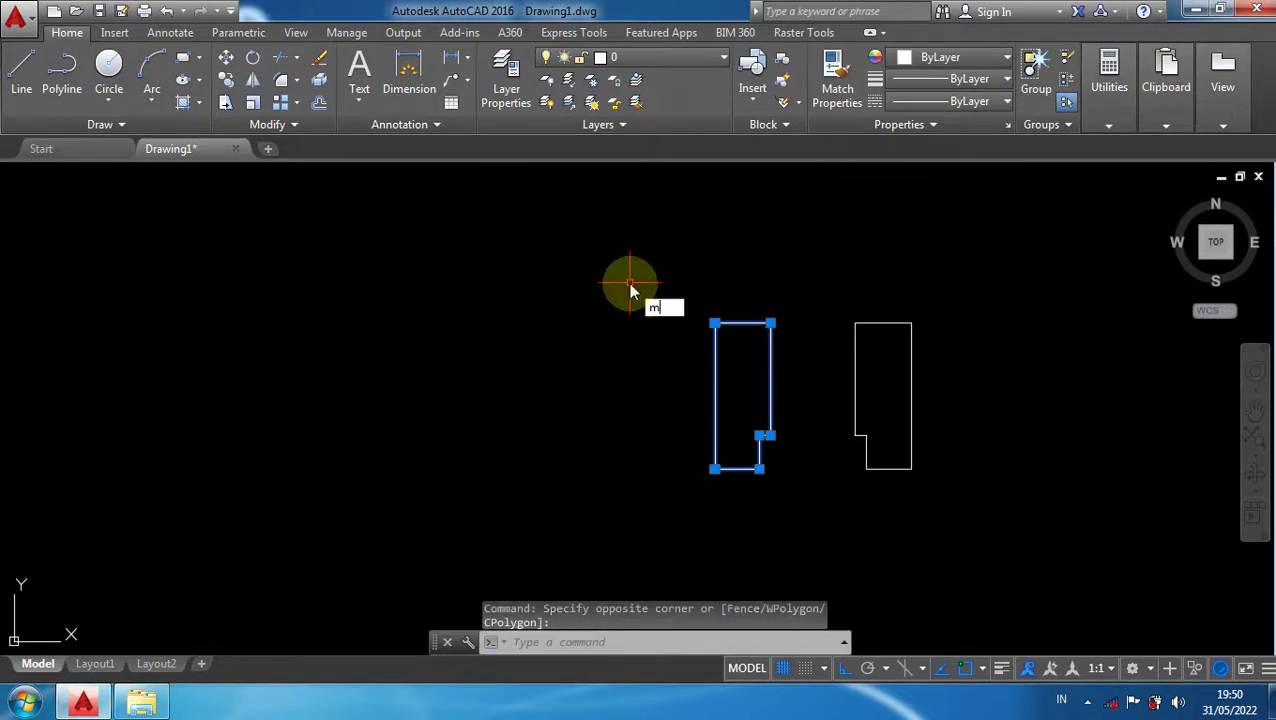
key("Return")
left_click(714, 469)
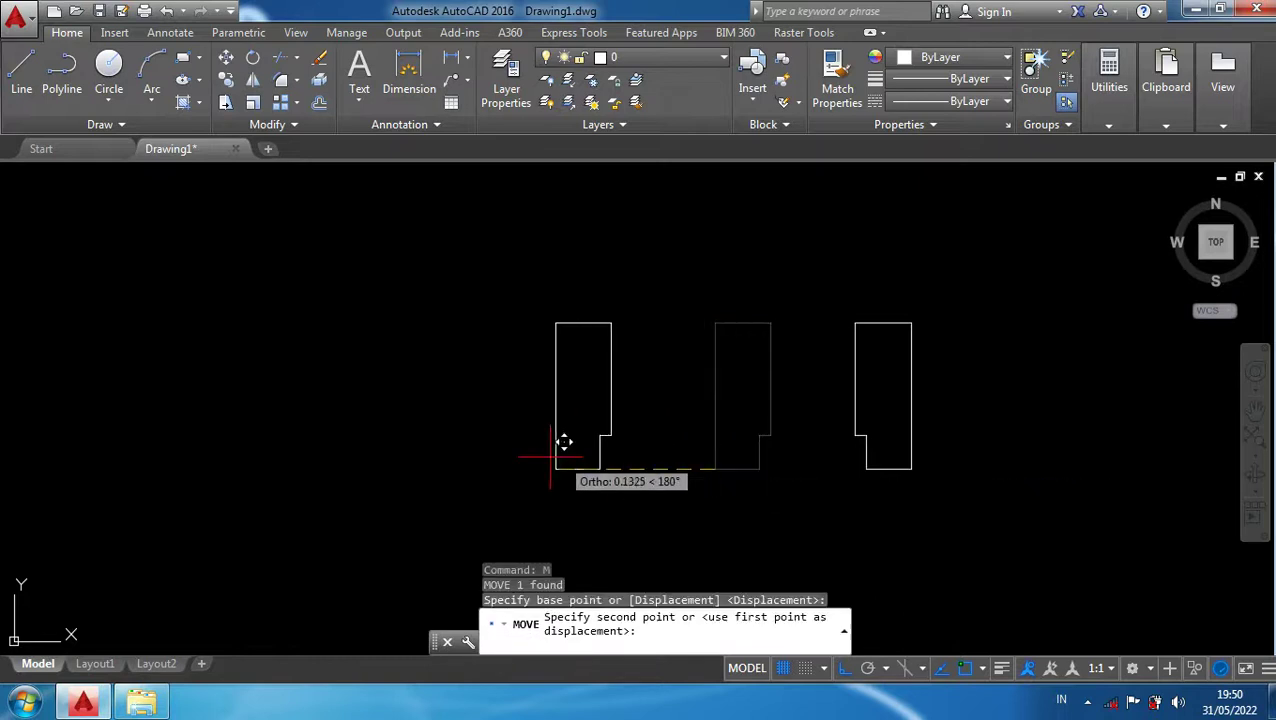
left_click(523, 456)
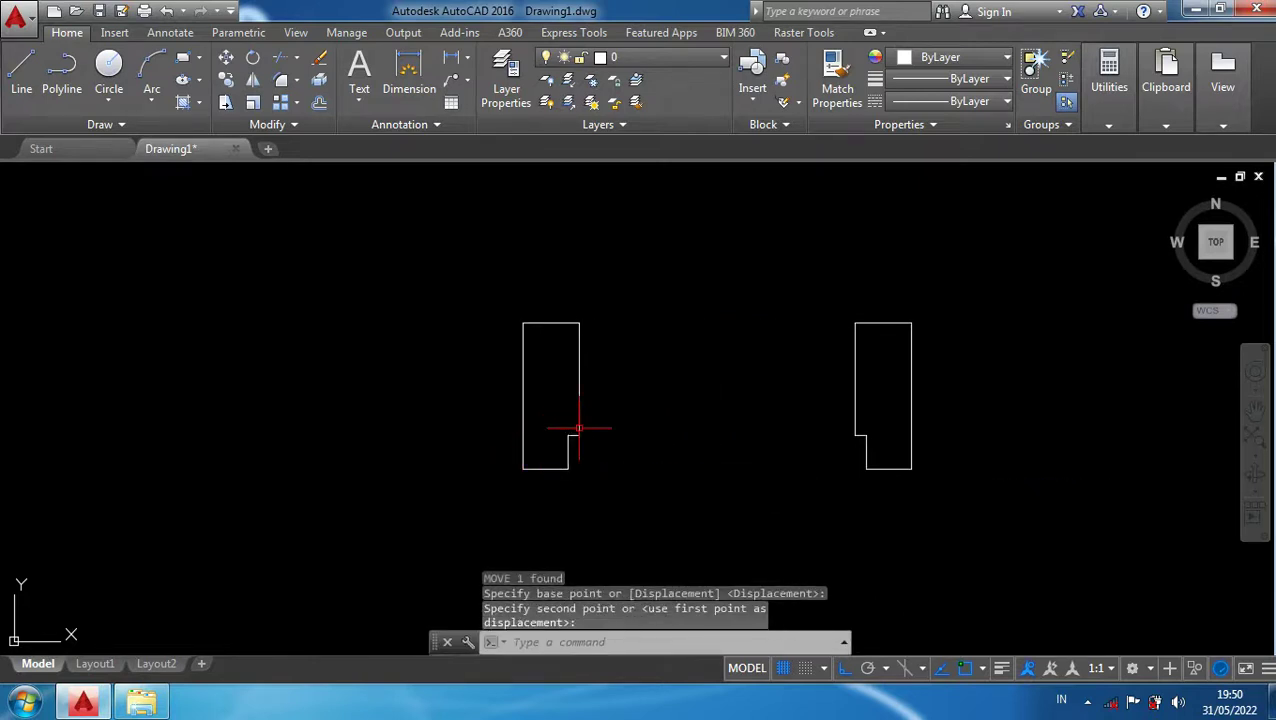
middle_click_drag(685, 370, 685, 317)
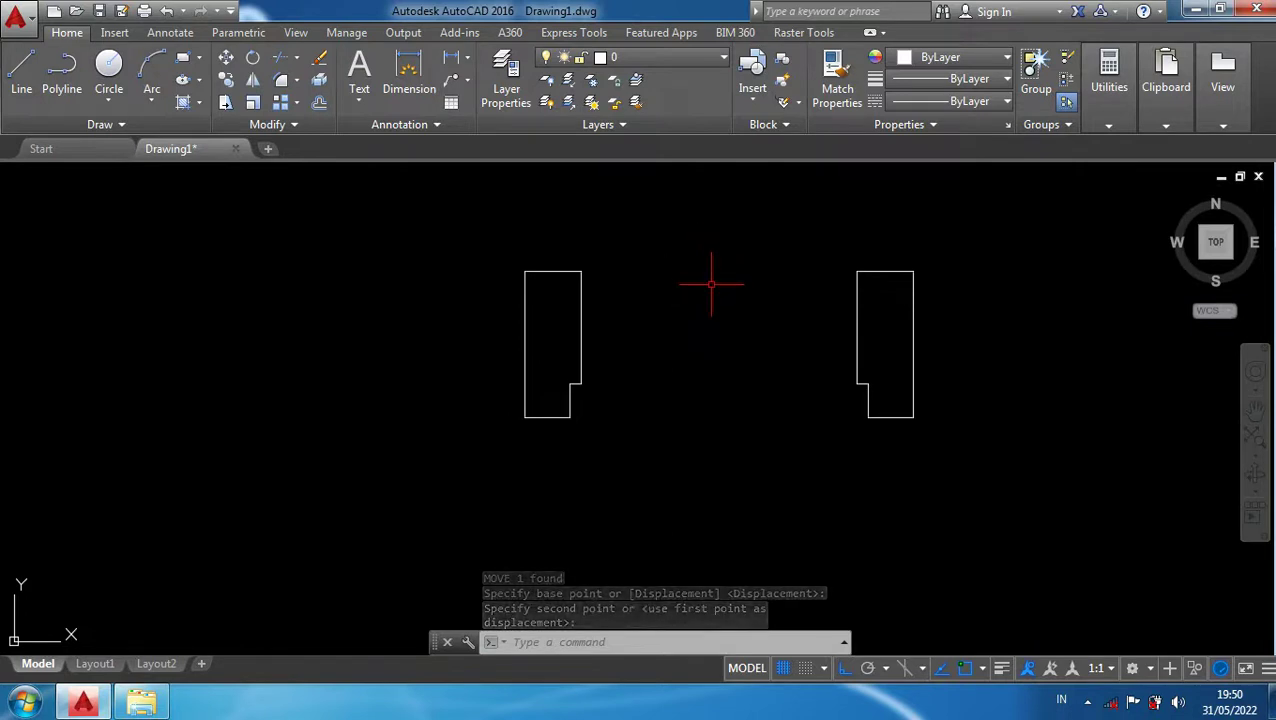
Draw a 0.77 guide line leftward from the right jamb's bottom corner
type("L")
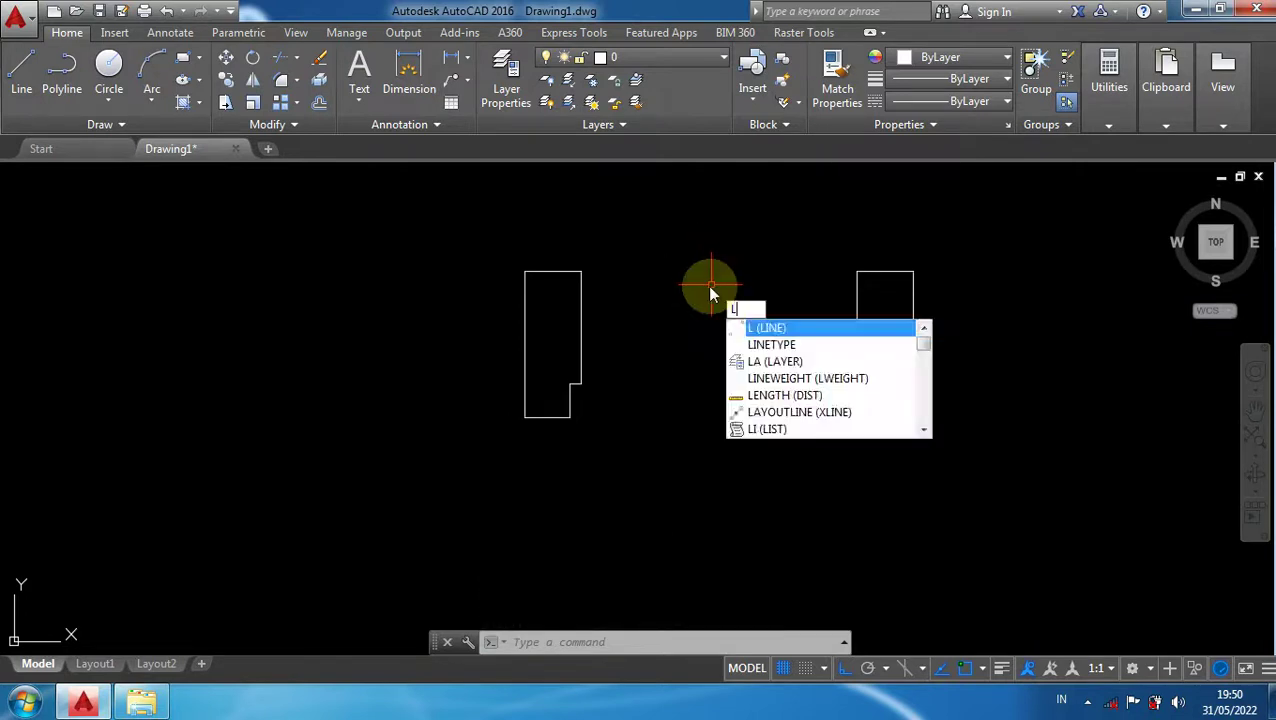
key("Return")
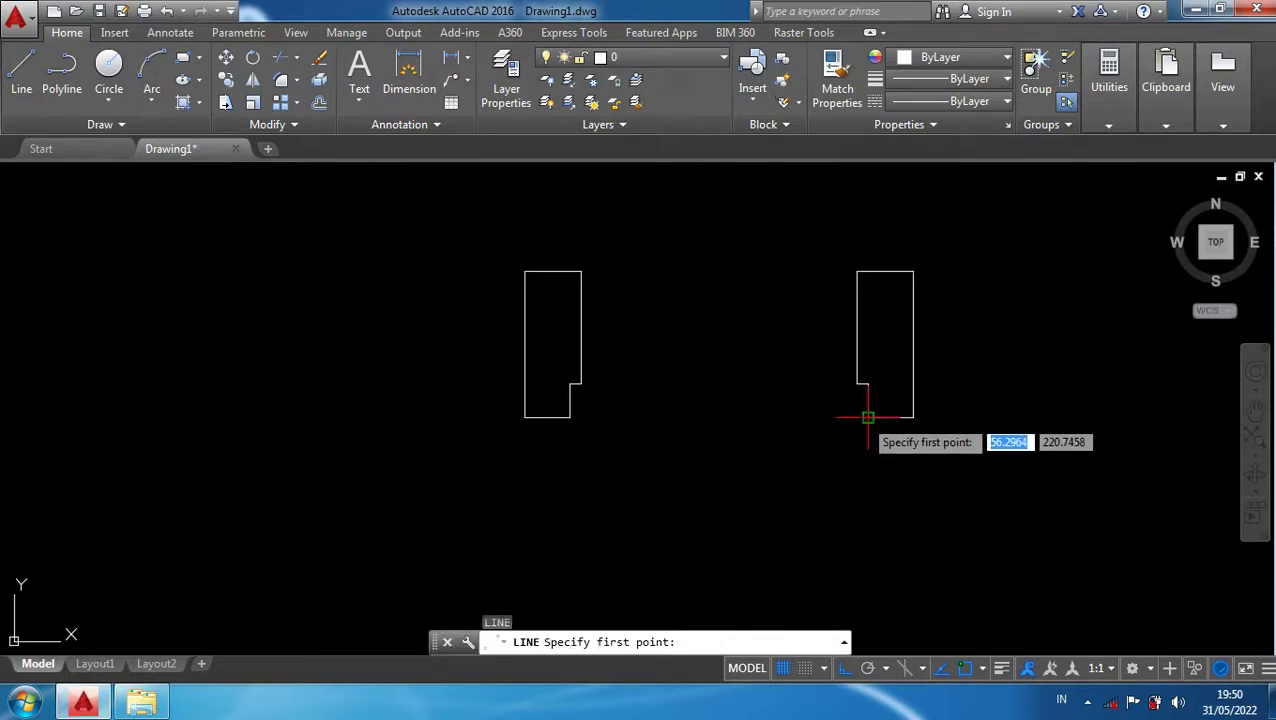
left_click(868, 417)
type("0.")
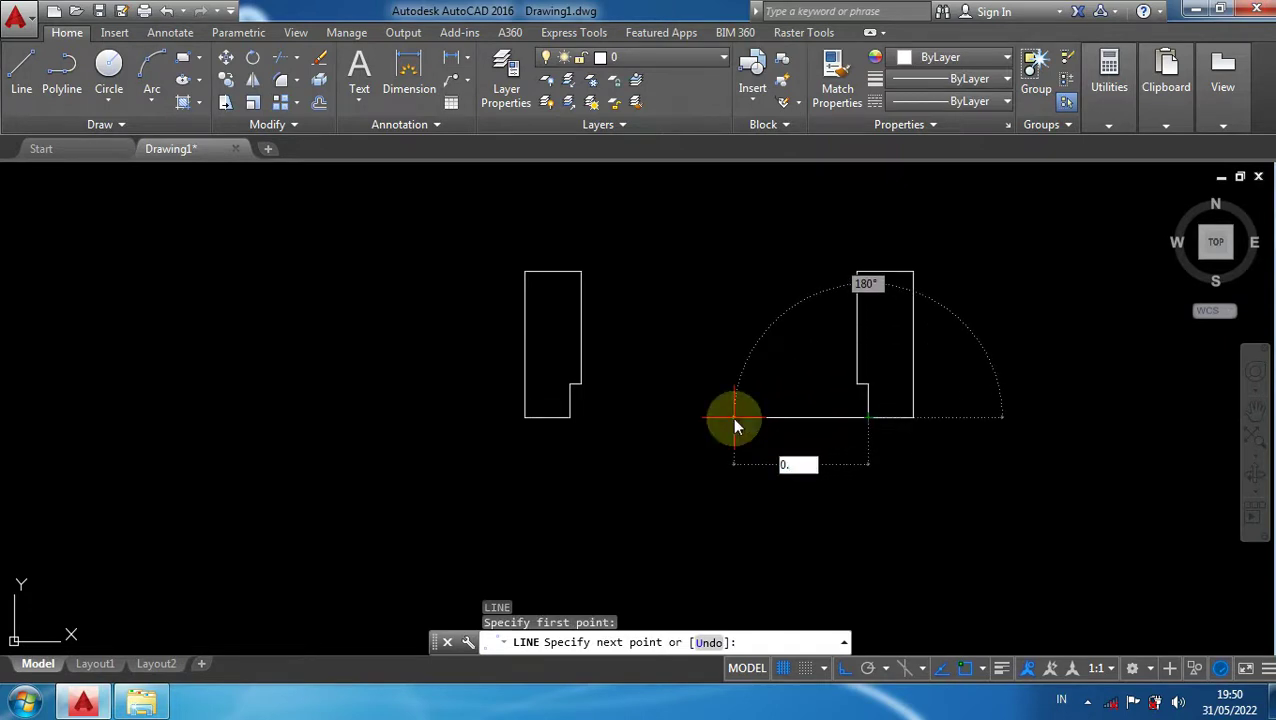
type("77")
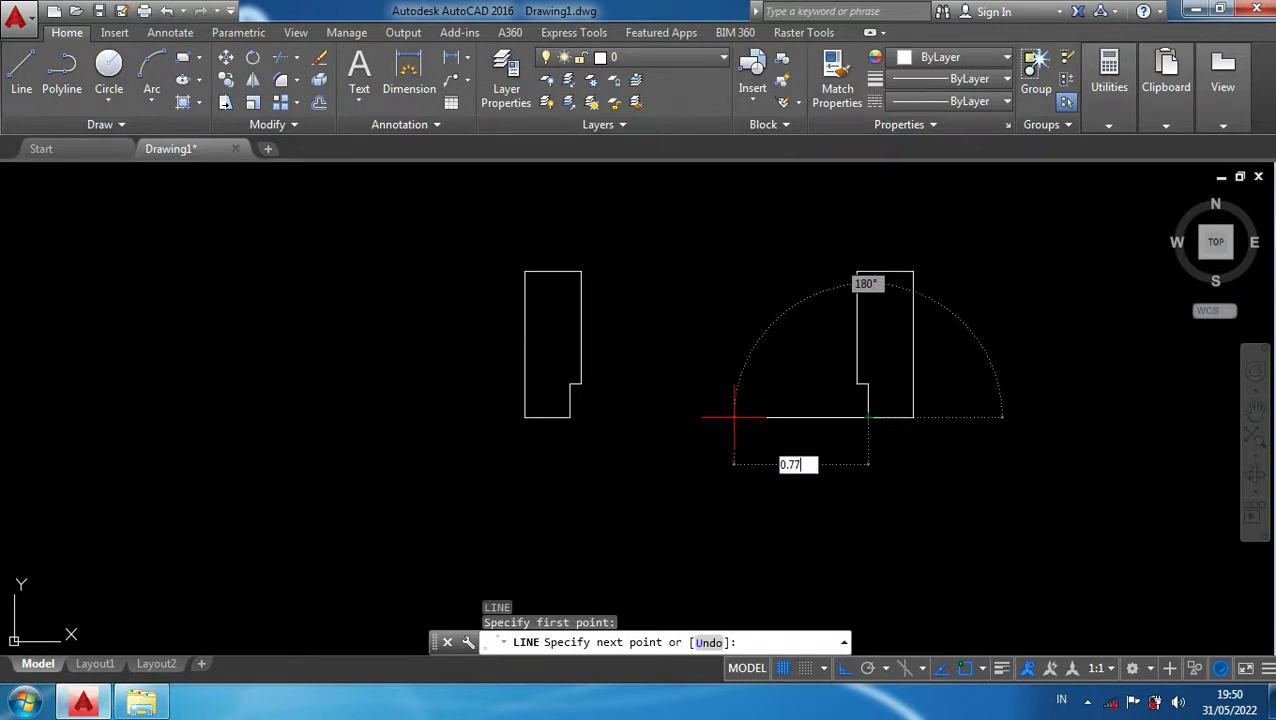
key("Return")
key("Return")
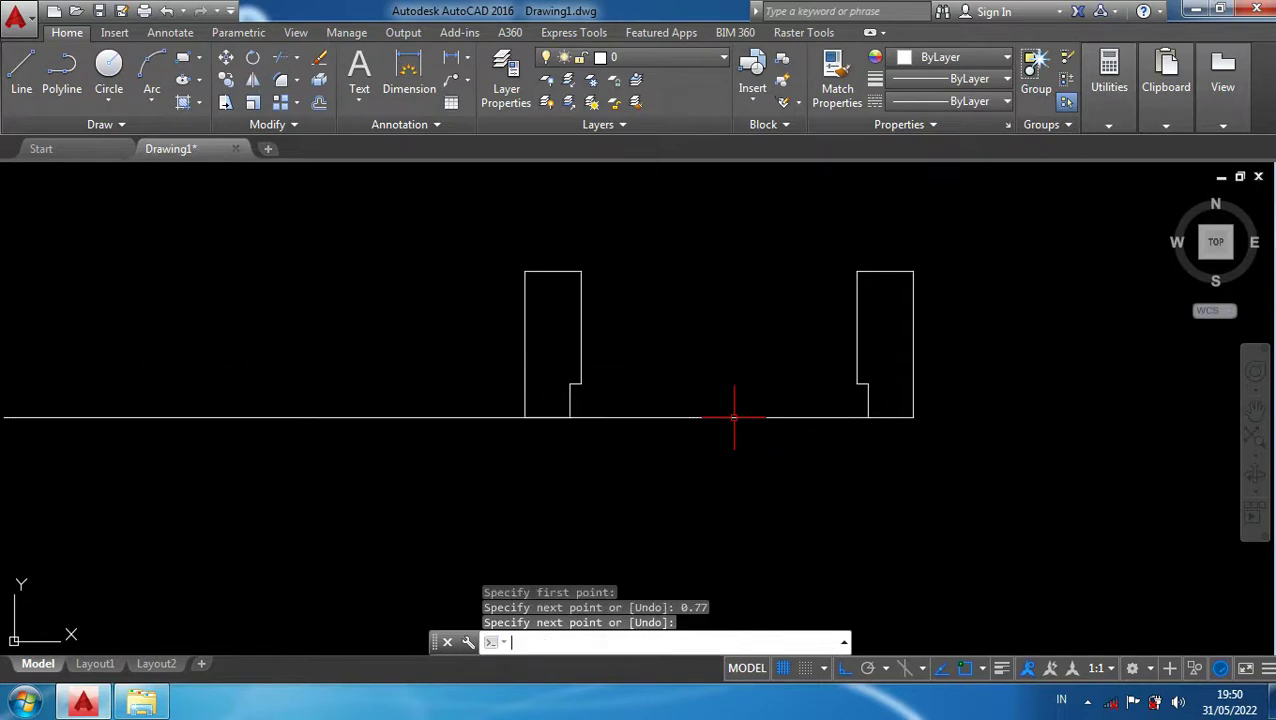
scroll(690, 360, "down", 2)
scroll(669, 322, "down", 2)
scroll(659, 344, "up", 2)
Move the left jamb's lower corner onto the guide line's end, then delete the guide line
left_click(662, 350)
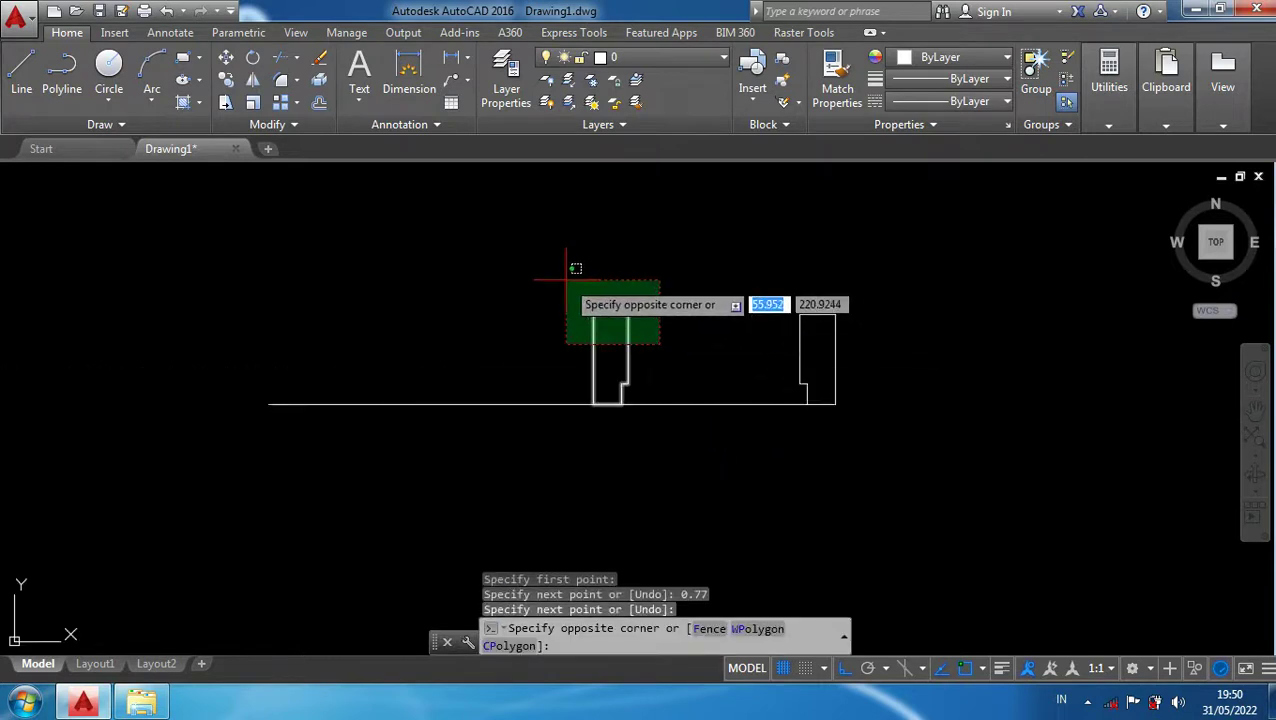
left_click(561, 276)
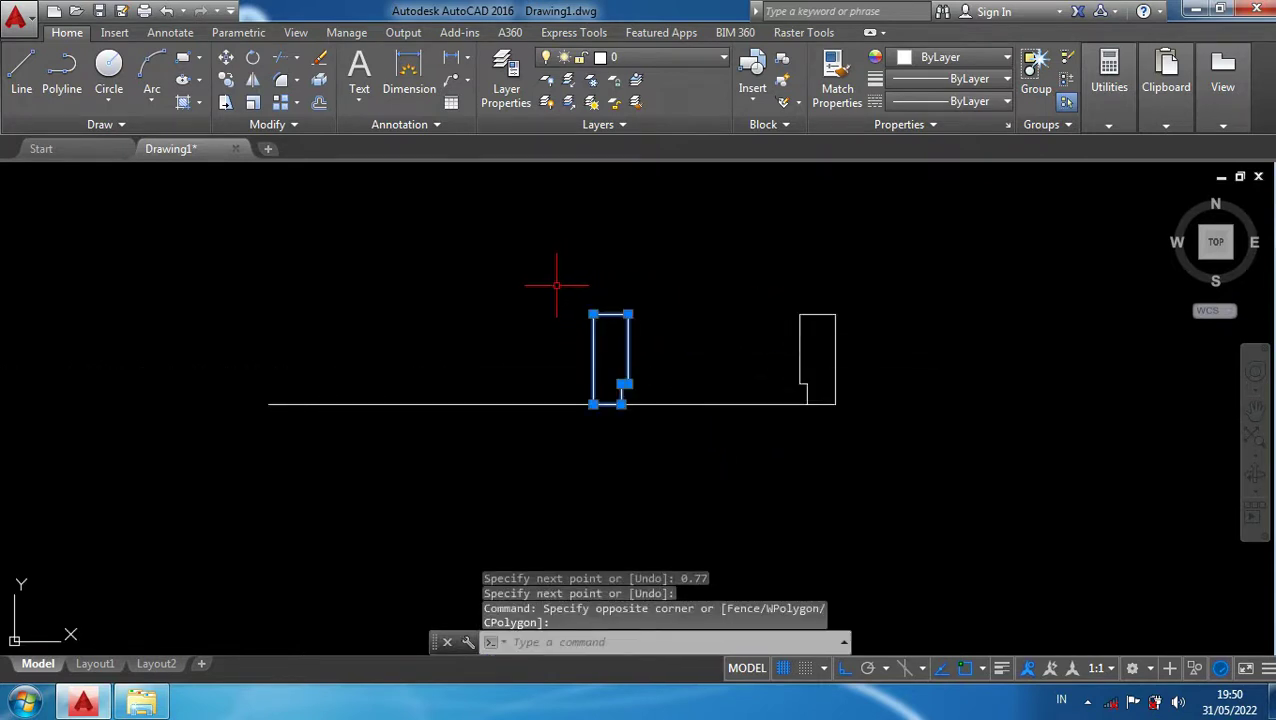
type("M")
key("Return")
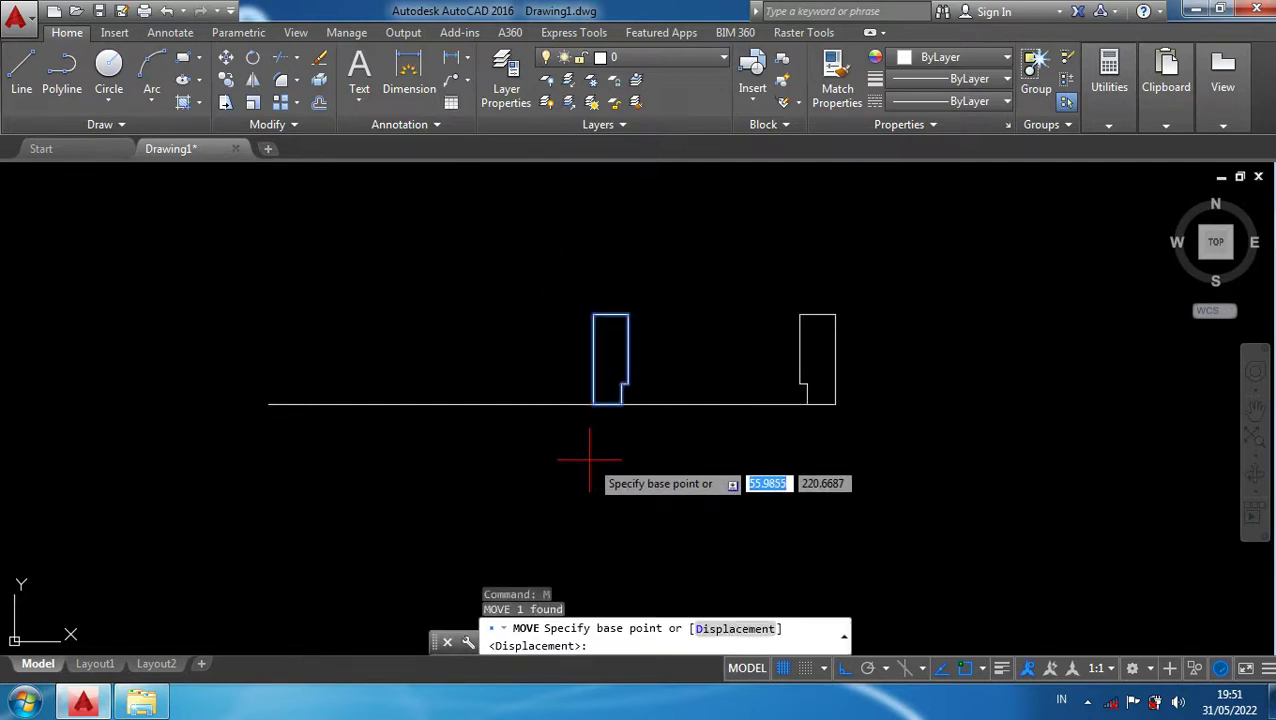
scroll(621, 395, "up", 1)
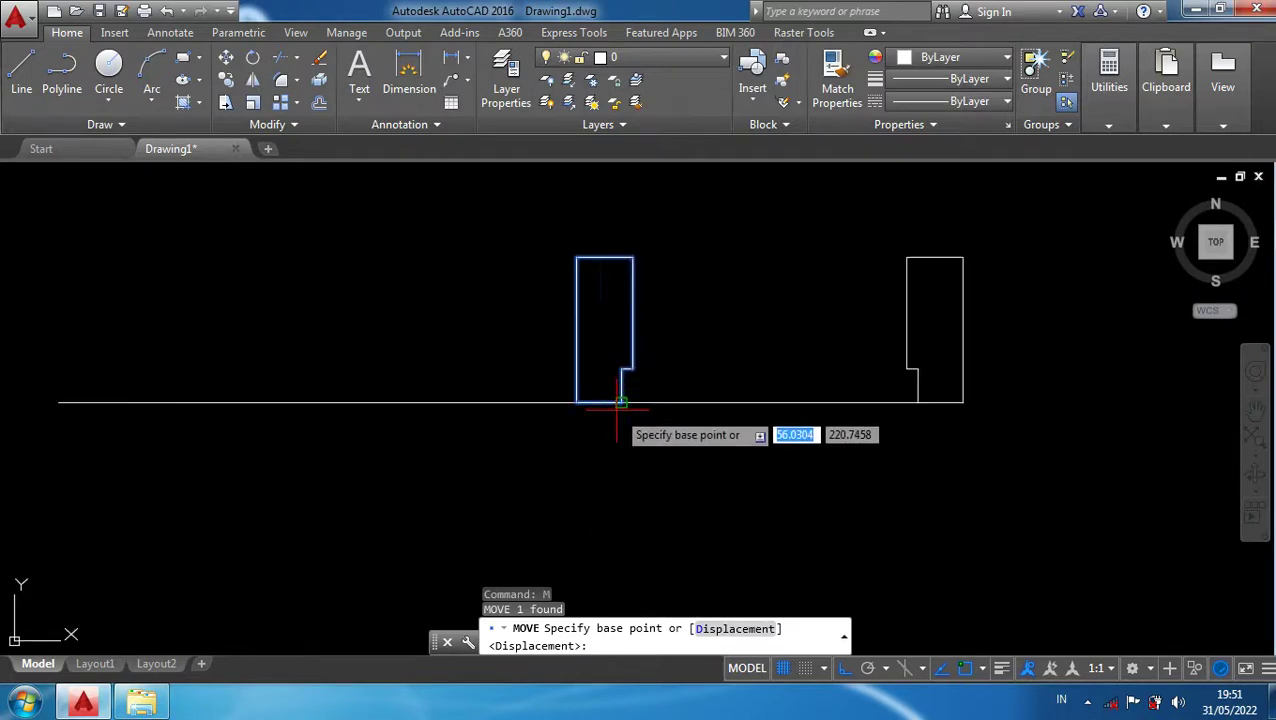
scroll(622, 398, "up", 1)
left_click(621, 398)
scroll(560, 447, "down", 2)
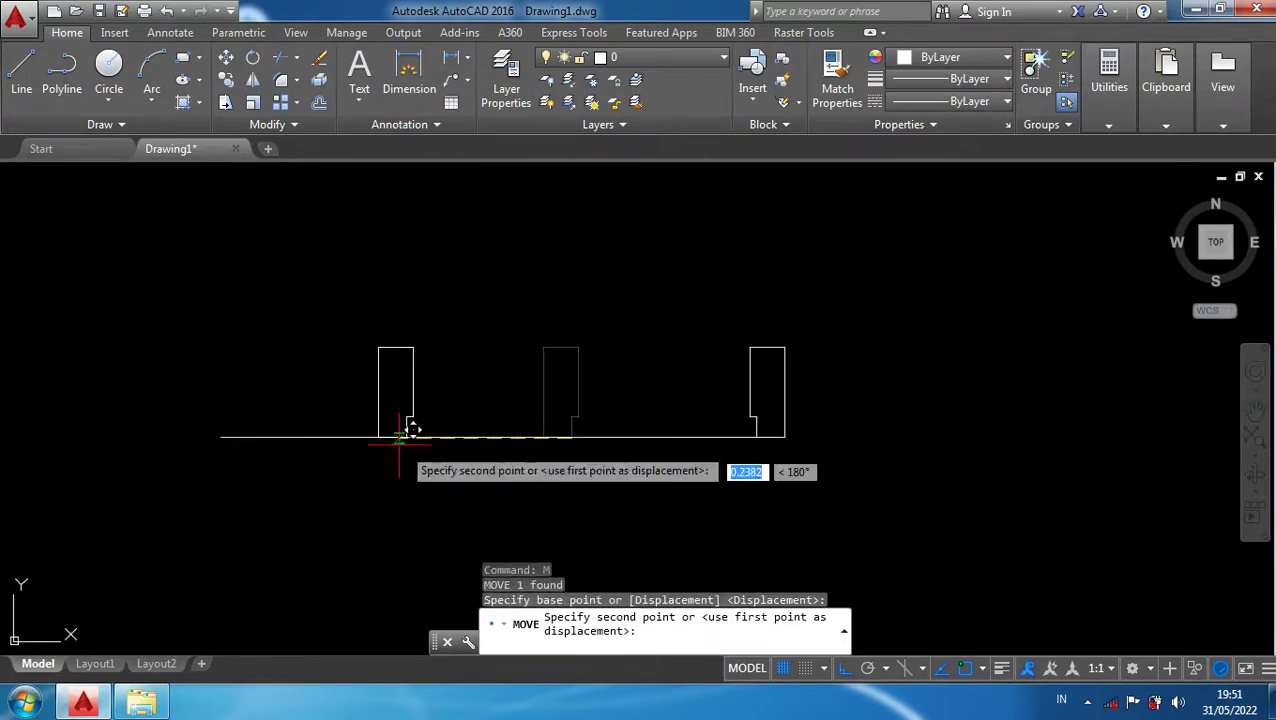
left_click(230, 425)
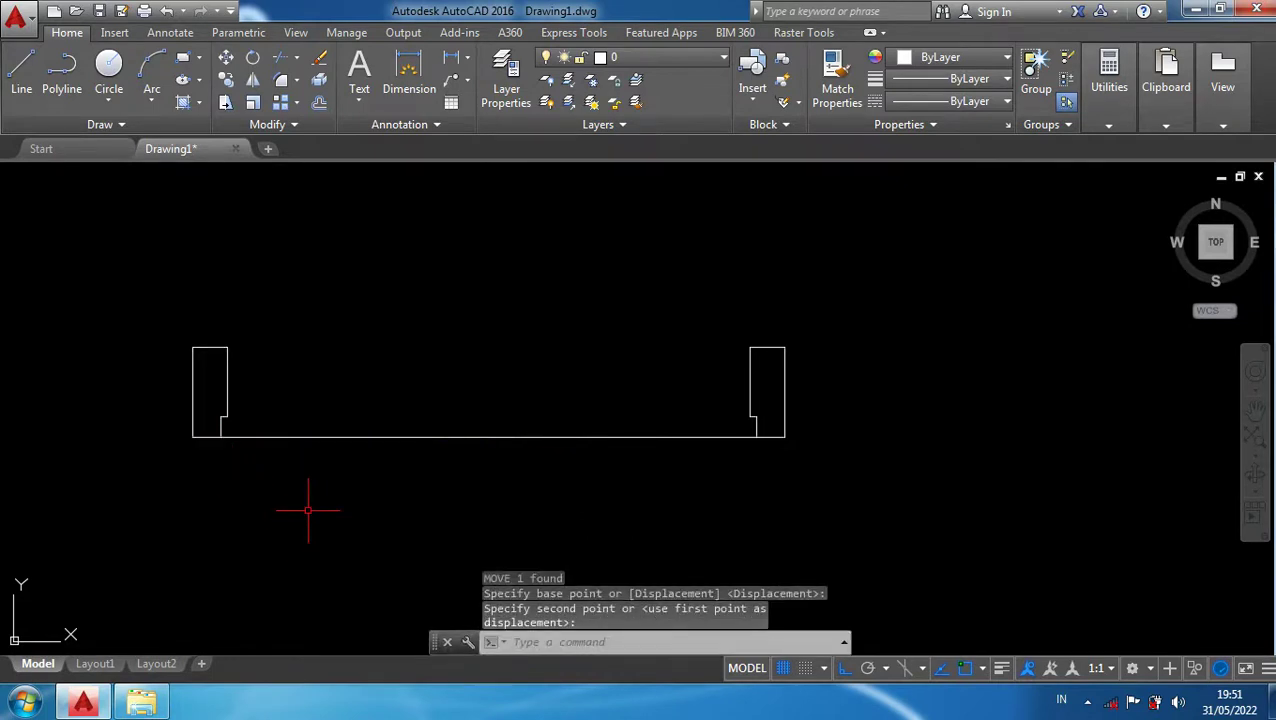
left_click(447, 436)
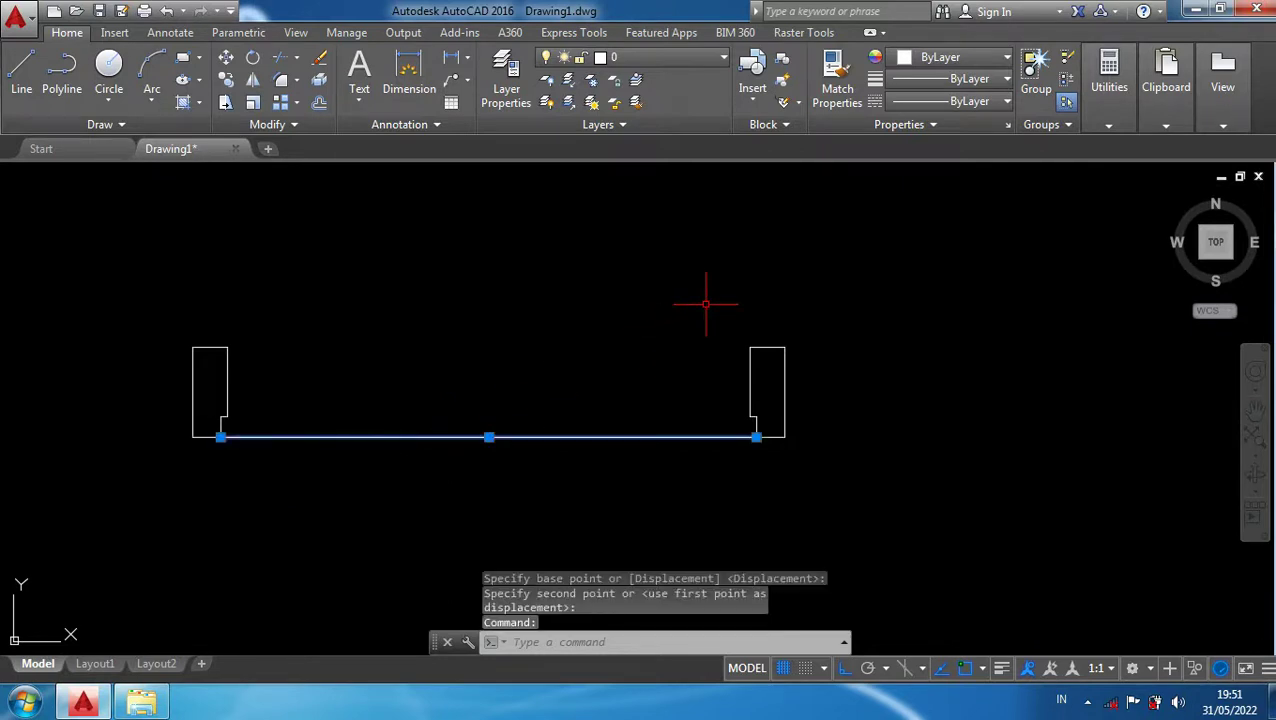
key("Delete")
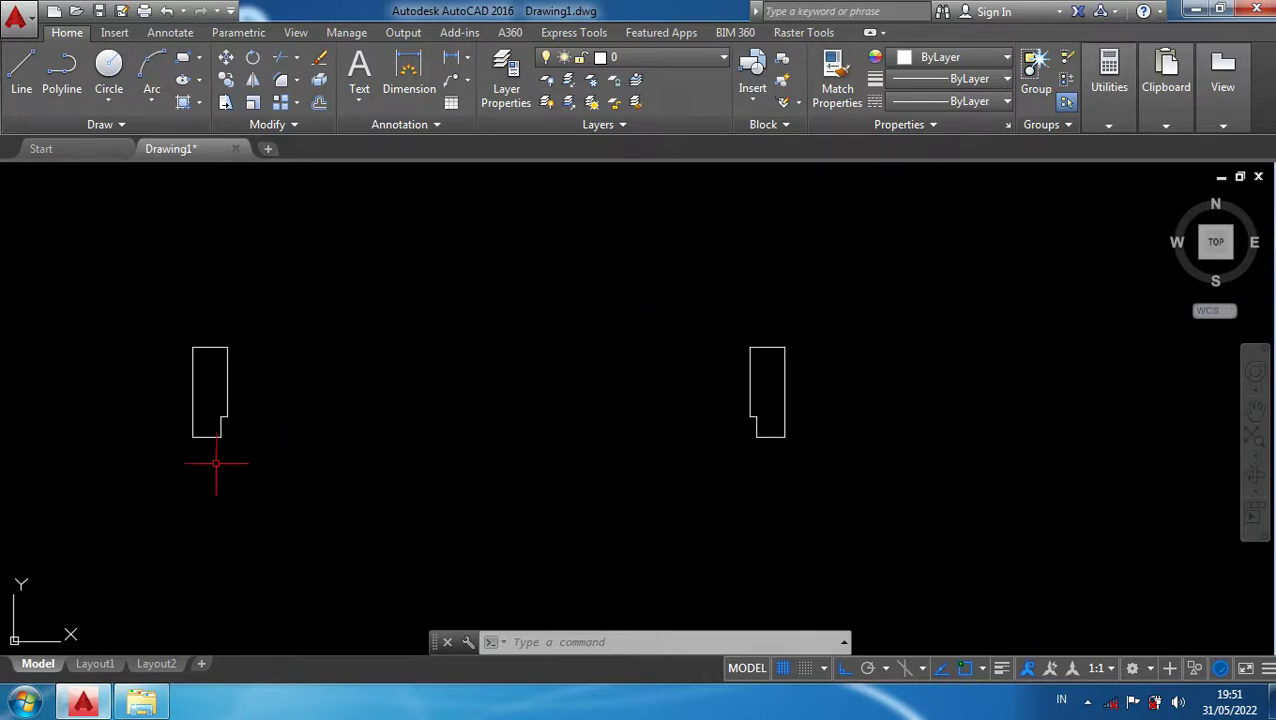
Draw a 0.03 line from the left jamb's bottom corner
scroll(221, 466, "up", 2)
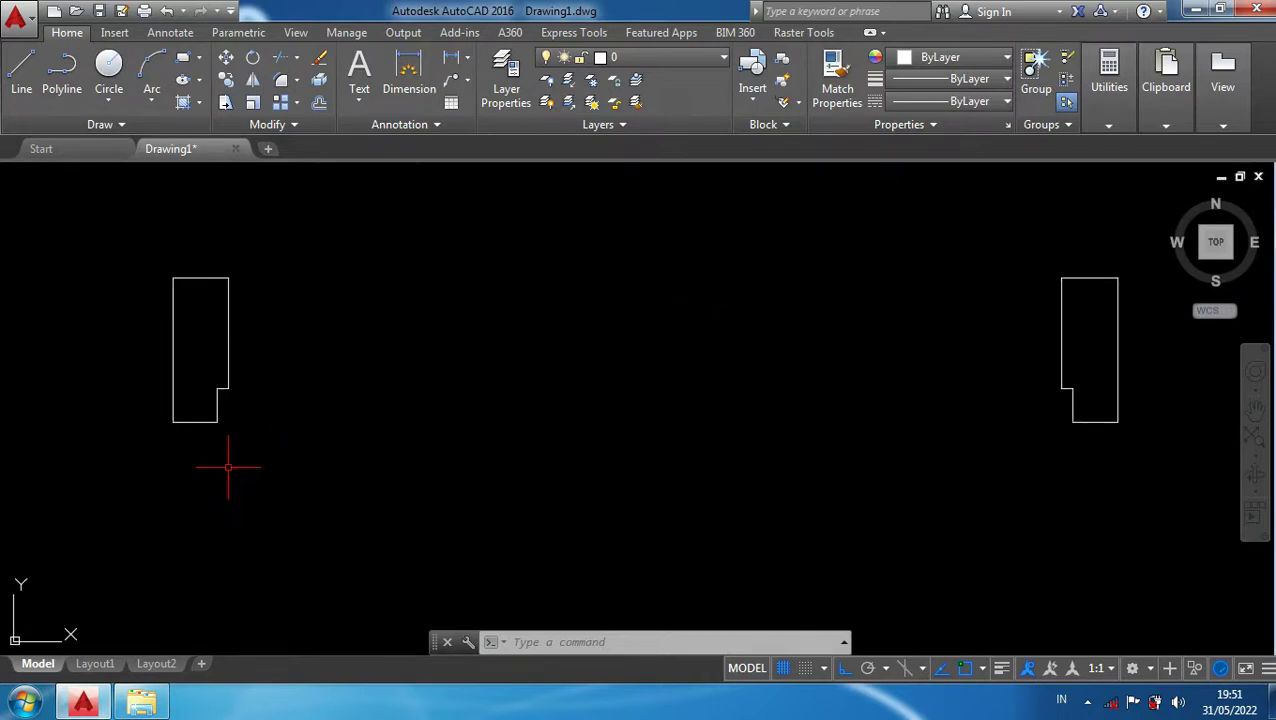
type("l")
key("Return")
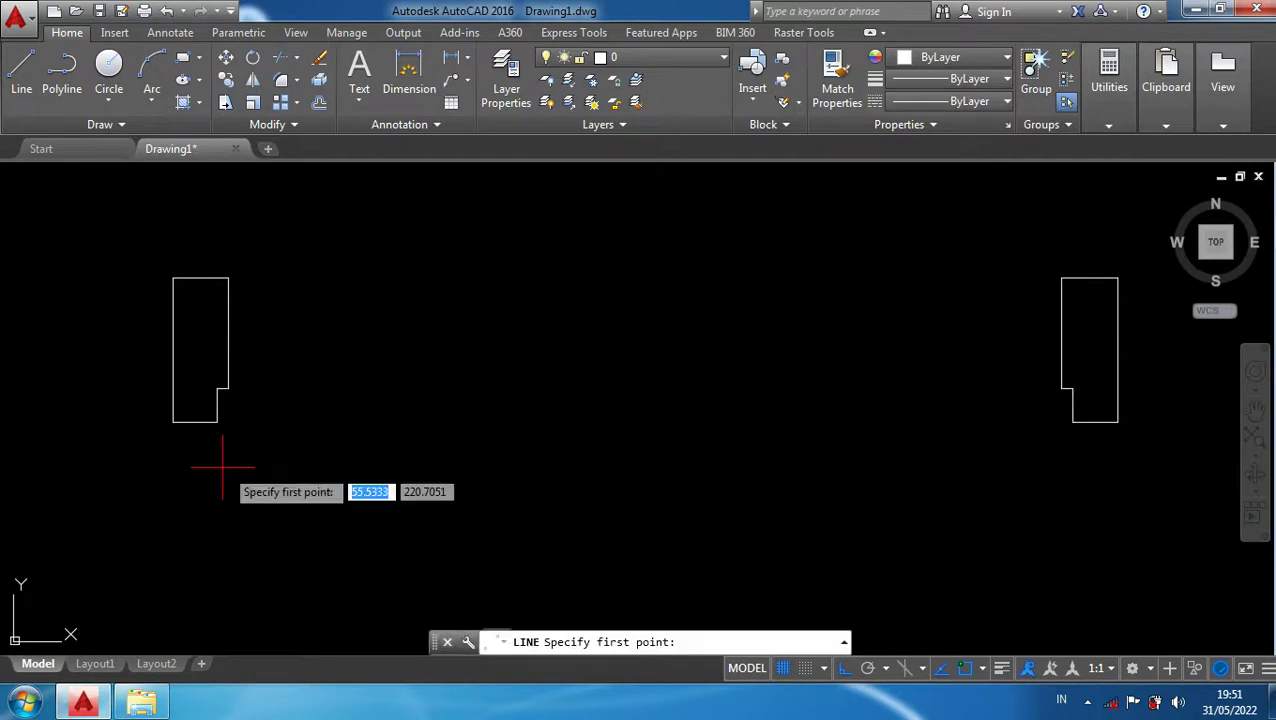
left_click(216, 421)
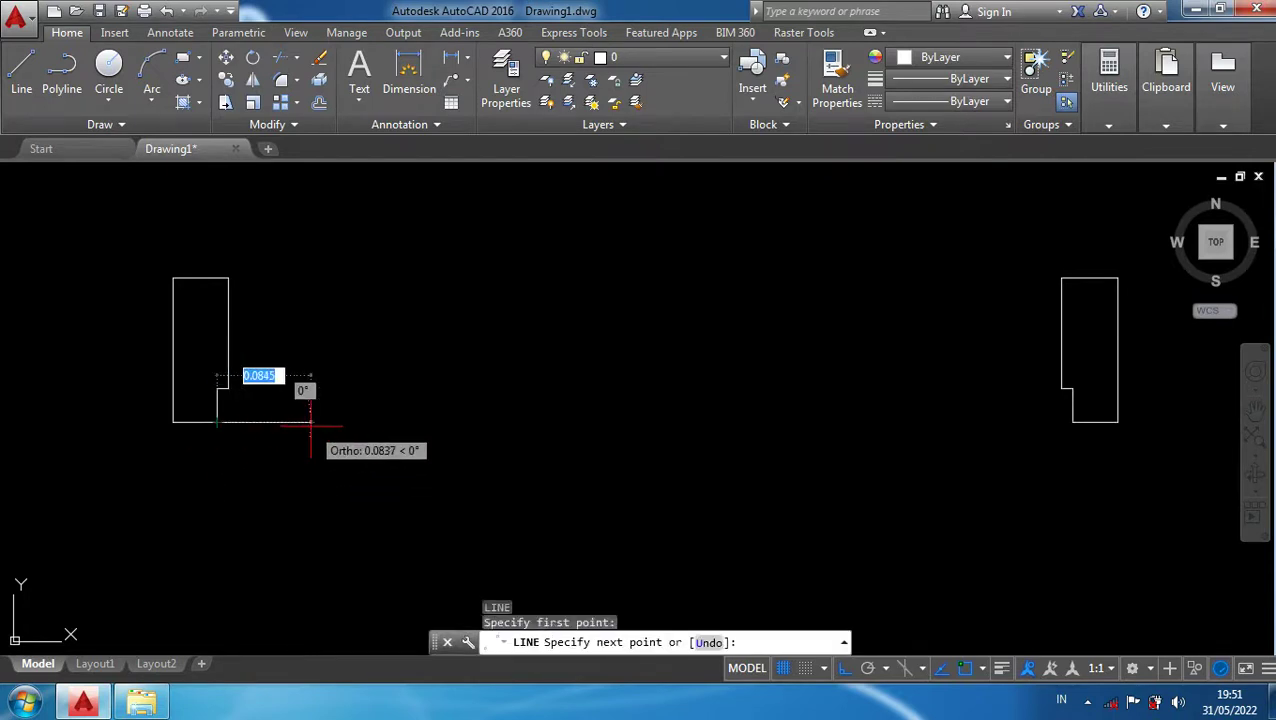
type("0.")
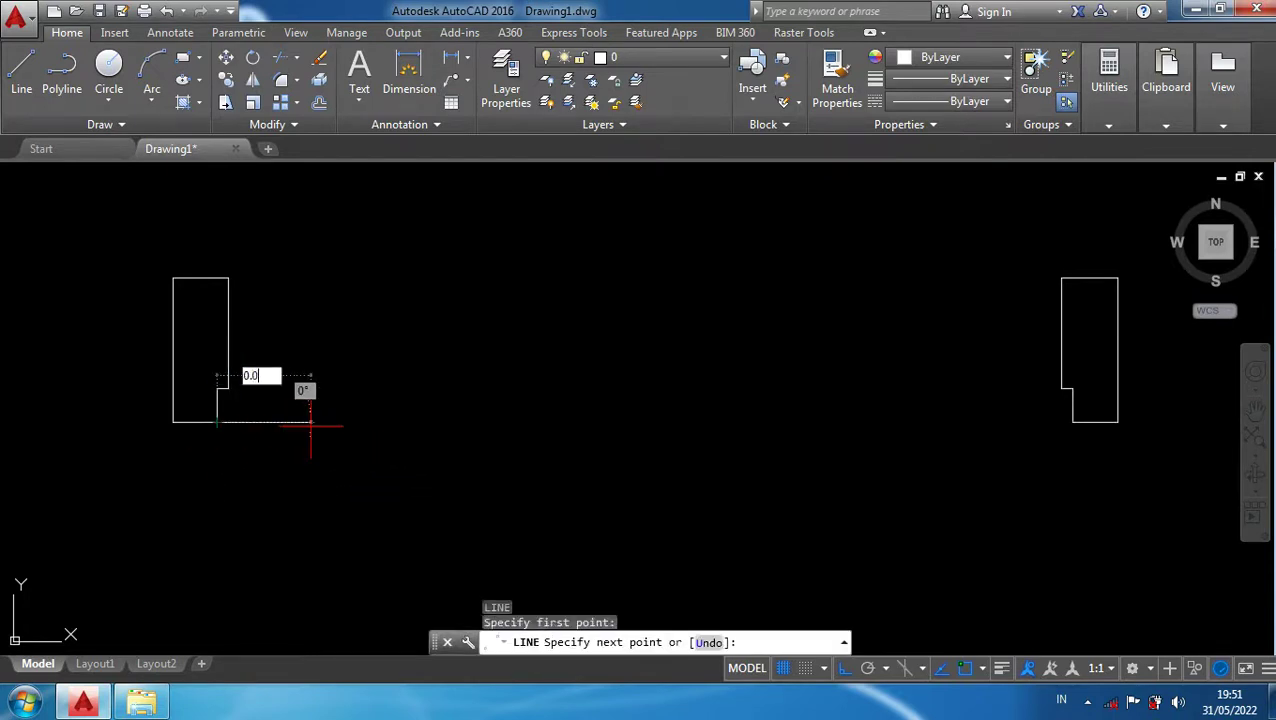
type("03")
key("Return")
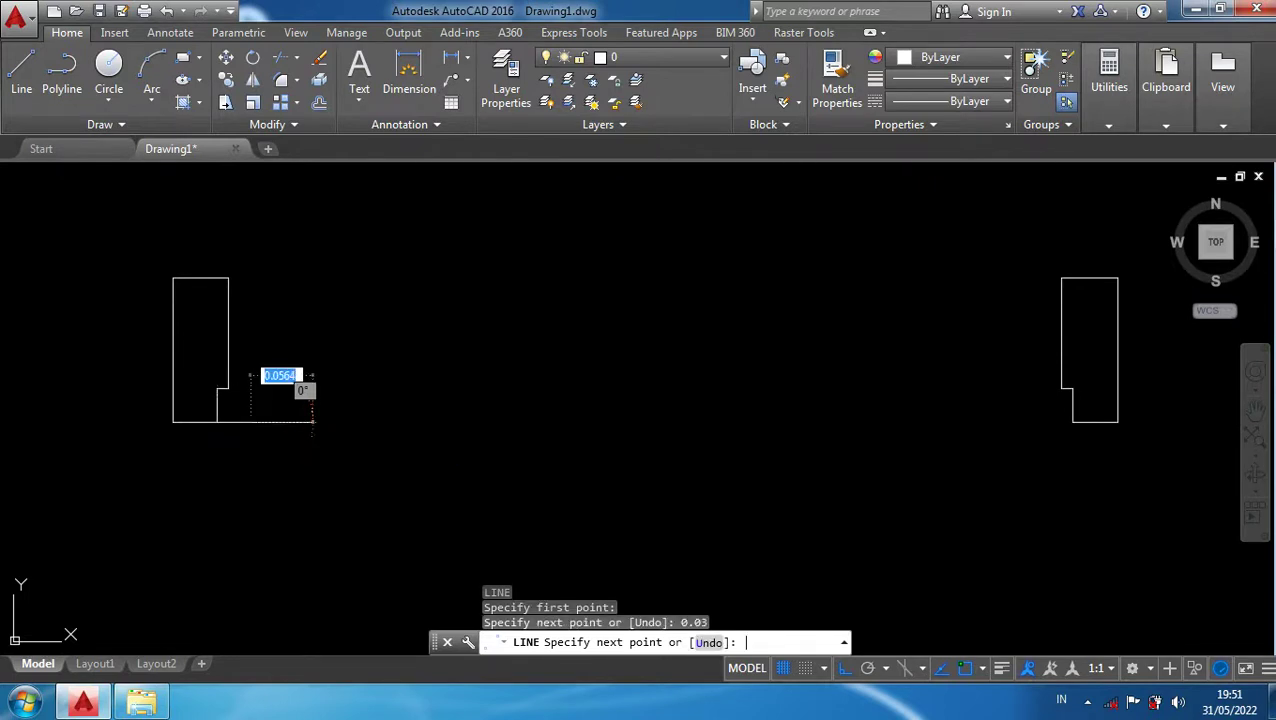
key("Return")
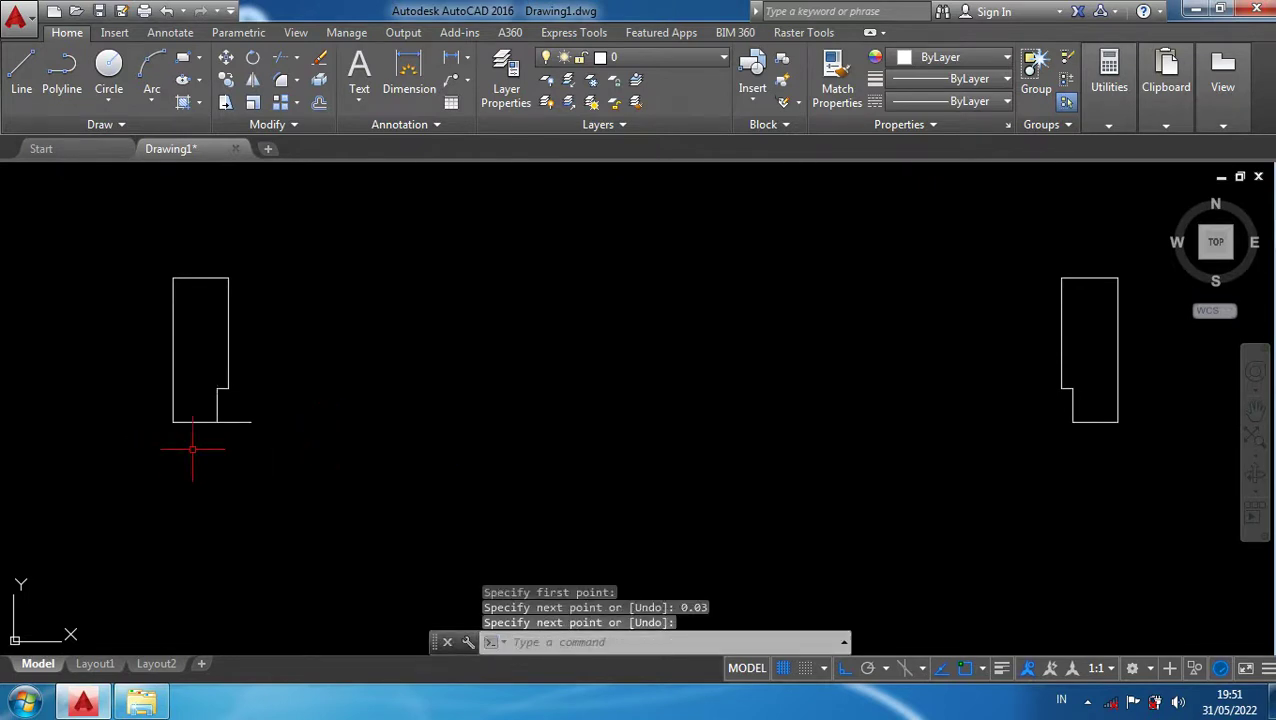
Draw the 0.8 door-leaf line straight down from the jamb's corner
scroll(192, 449, "up", 2)
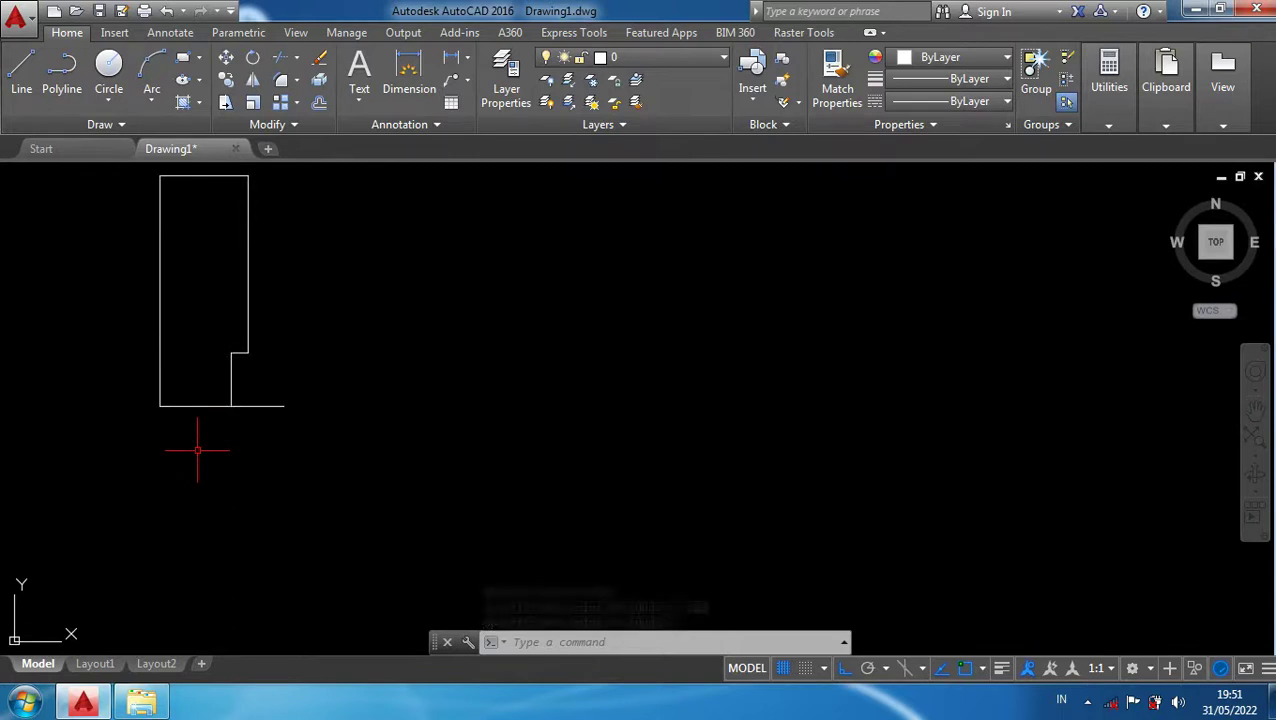
scroll(232, 436, "down", 2)
middle_click_drag(232, 436, 281, 342)
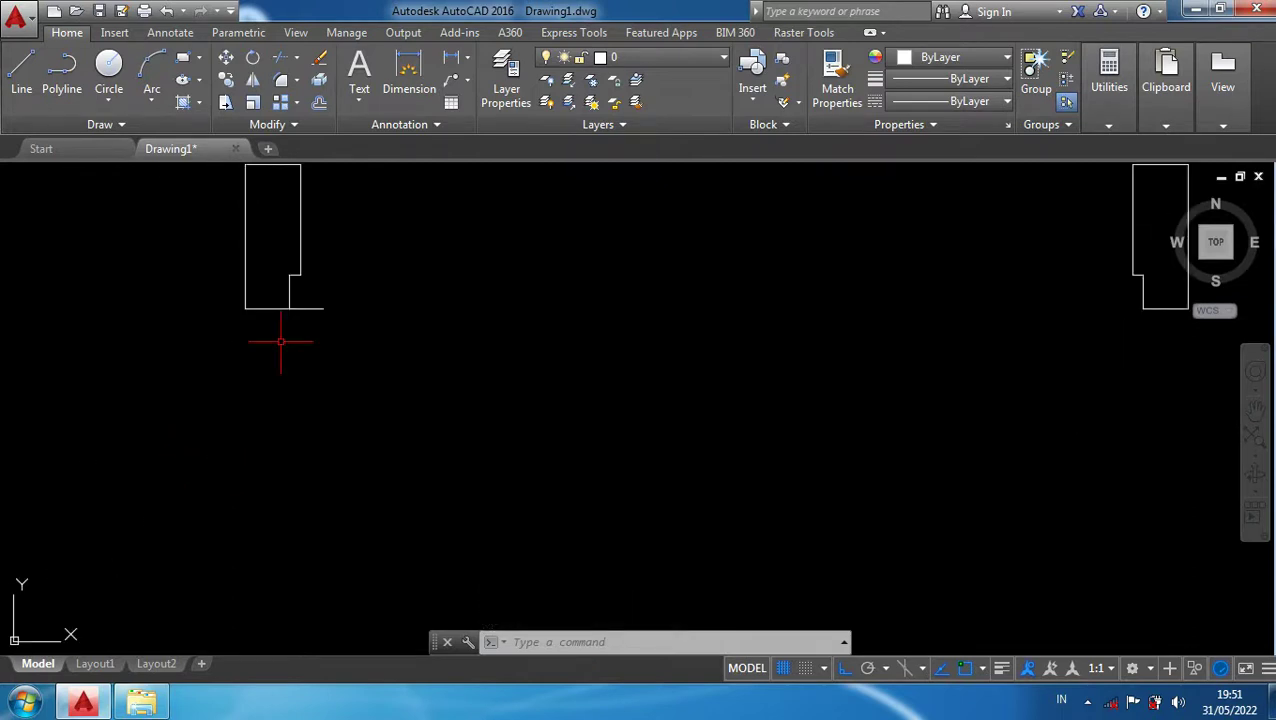
type("l")
key("Return")
left_click(287, 308)
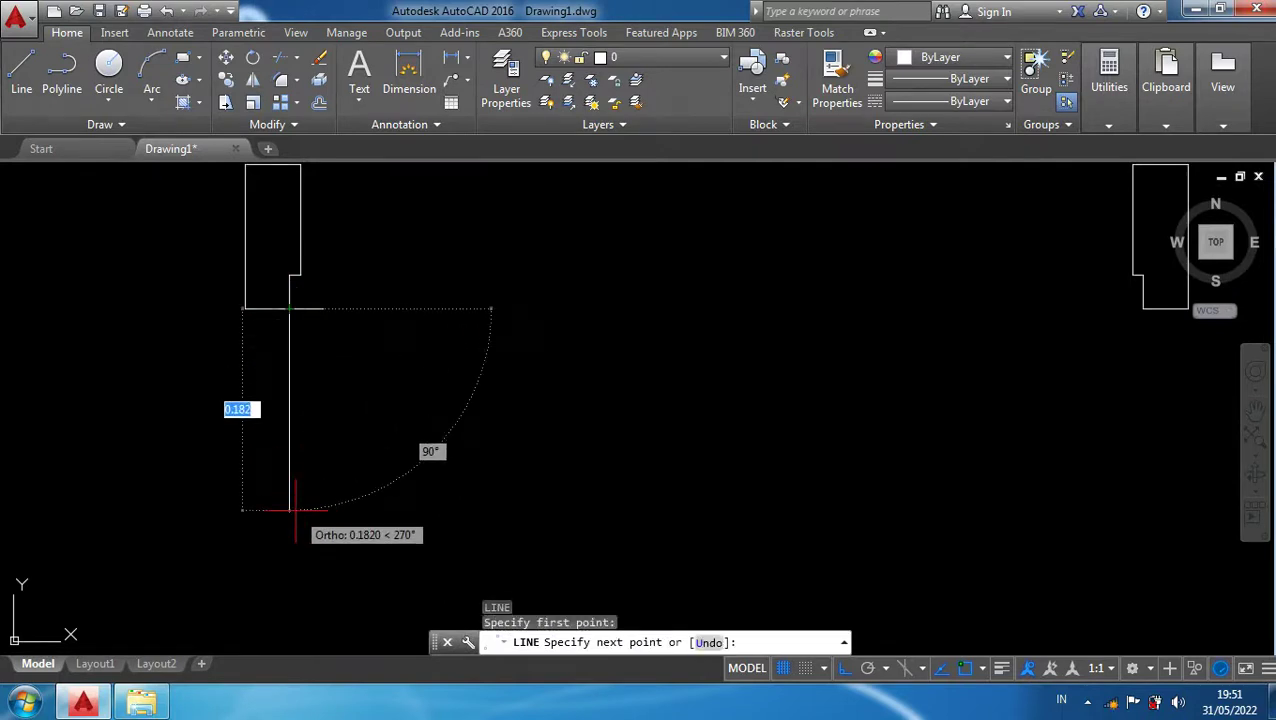
left_click(295, 511)
type("0.")
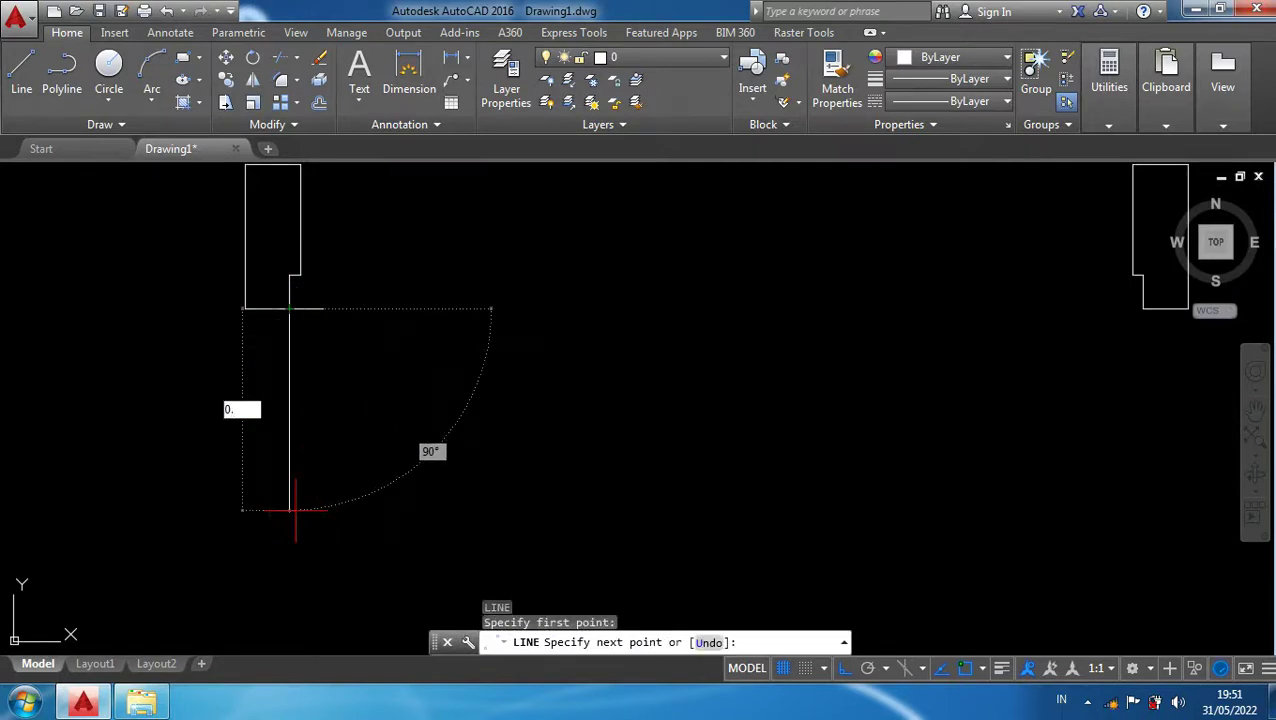
left_click(294, 509)
key("Return")
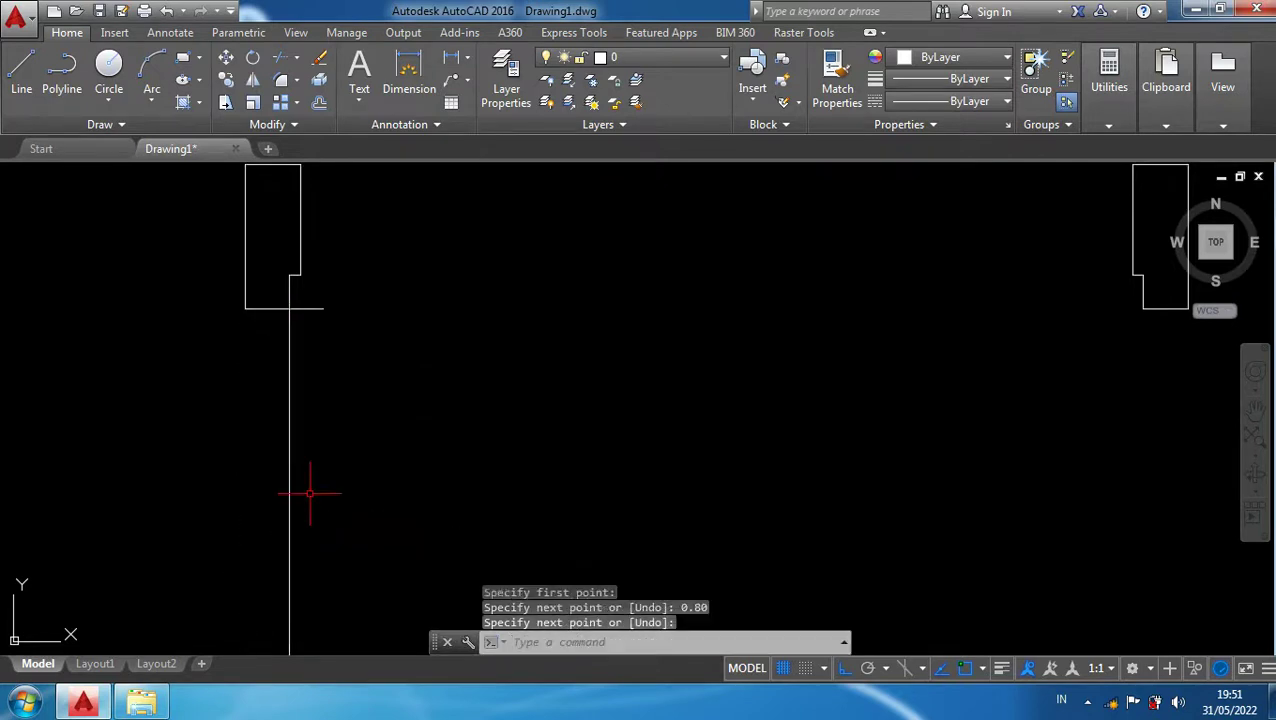
scroll(330, 470, "down", 4)
middle_click_drag(360, 494, 407, 287)
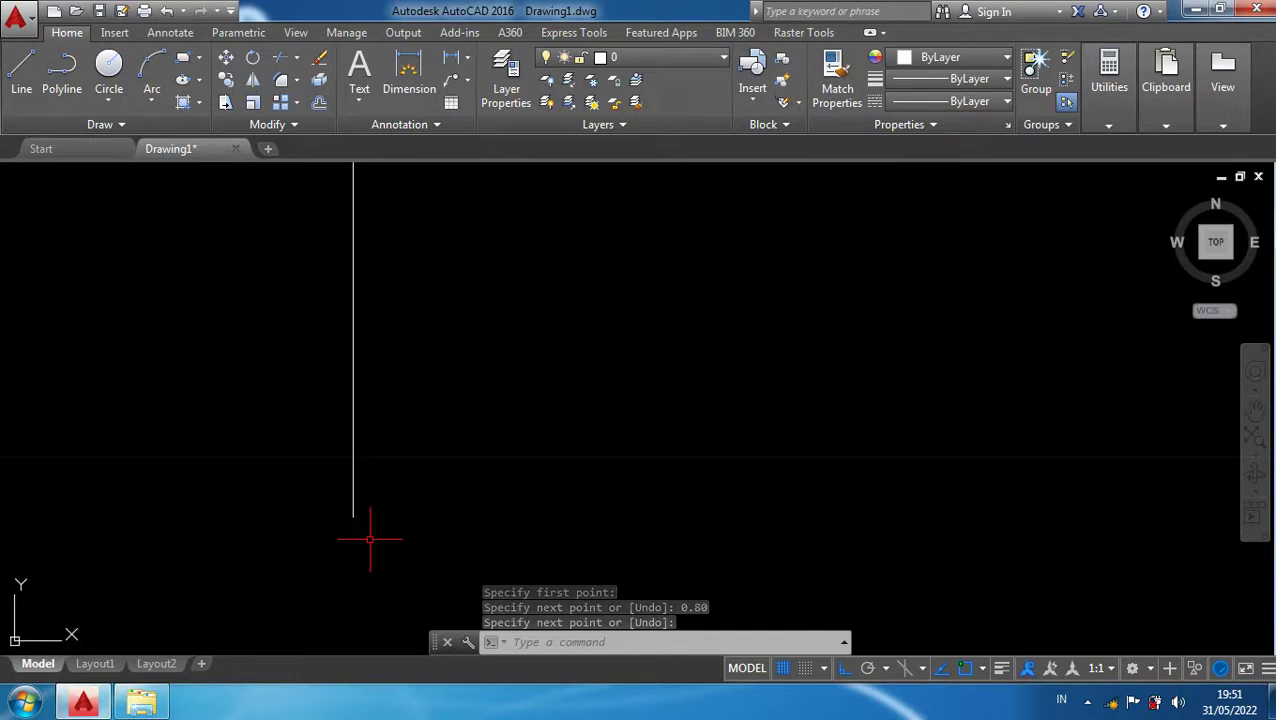
Add a 0.03 horizontal segment at the bottom end of the 0.8 line
right_click(369, 539)
left_click(352, 516)
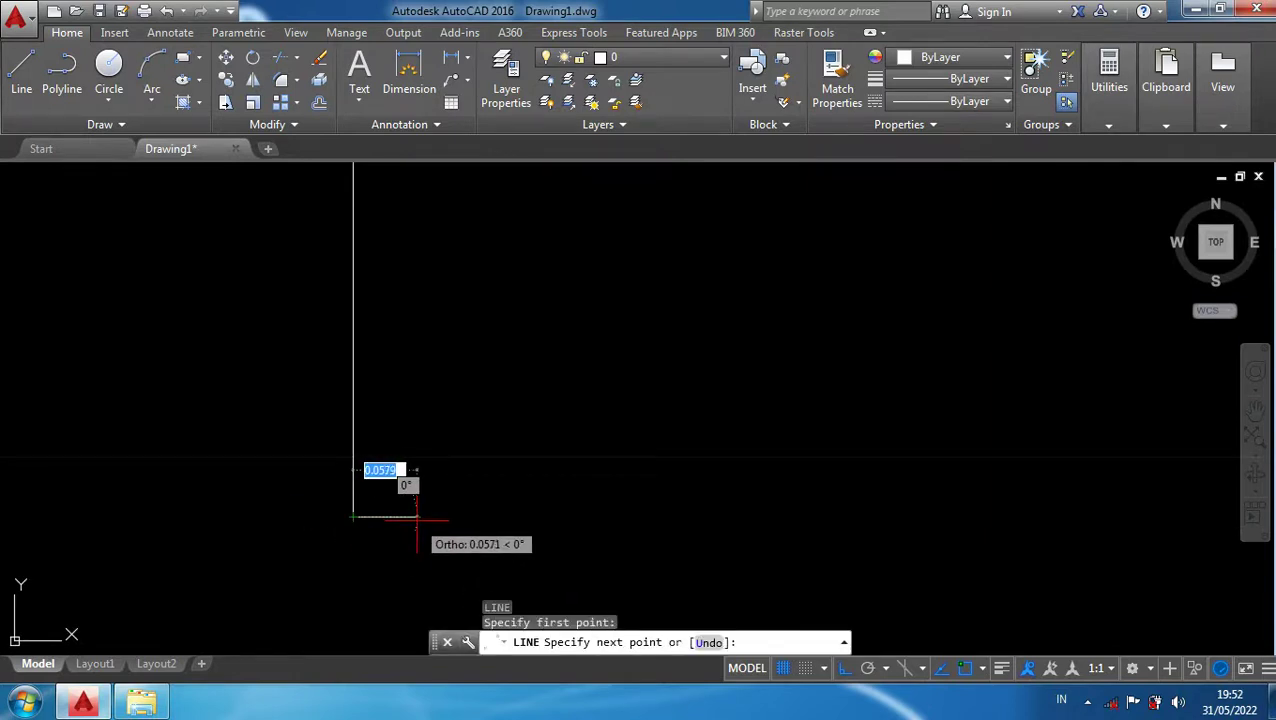
type("0.0")
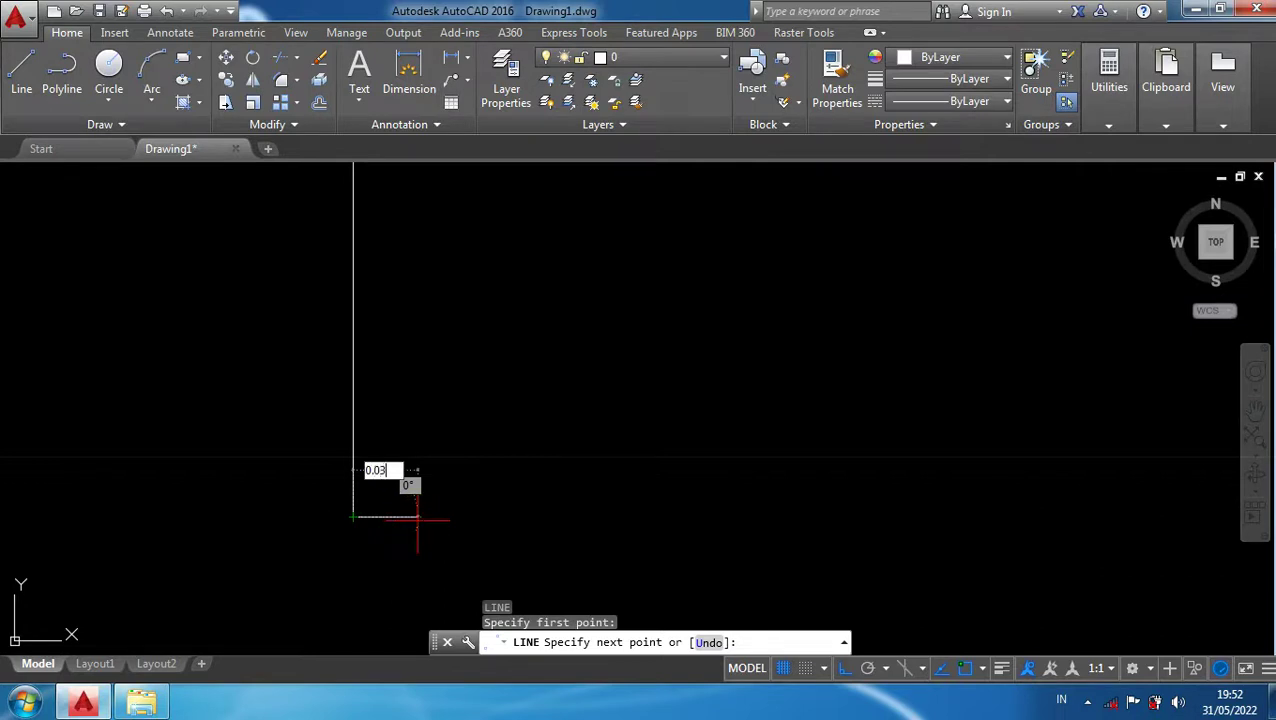
key("Return")
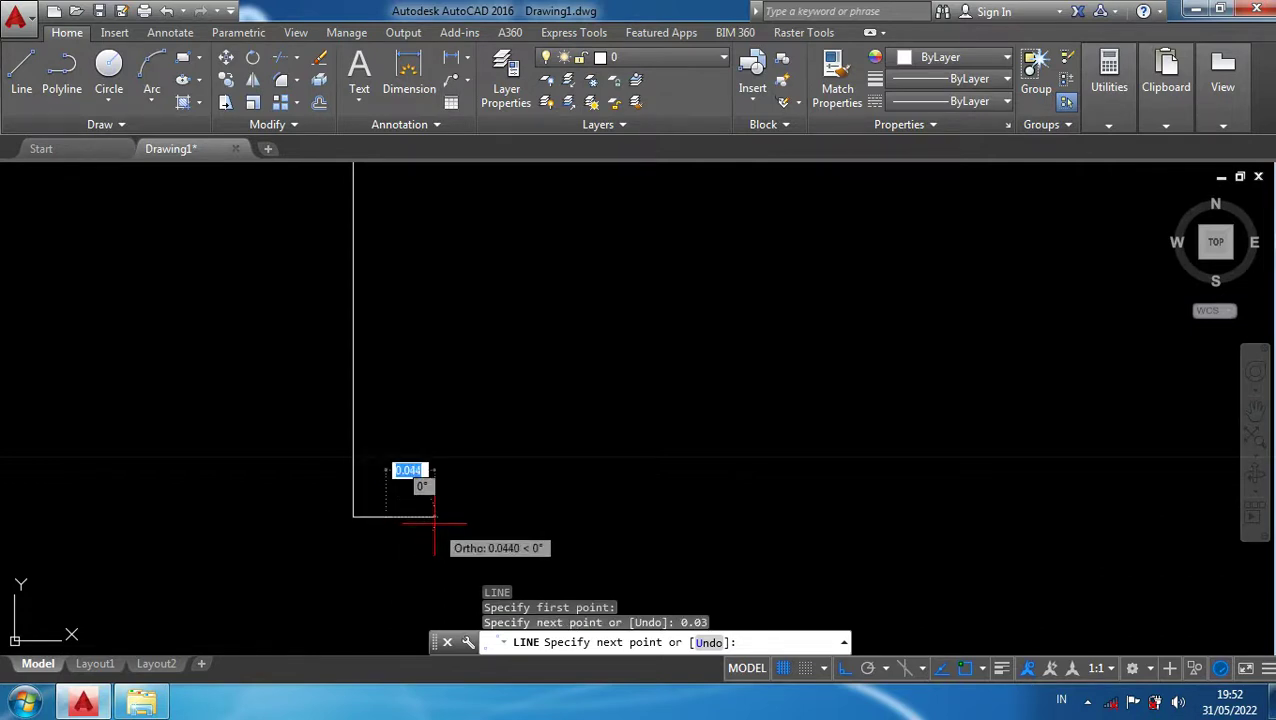
key("Return")
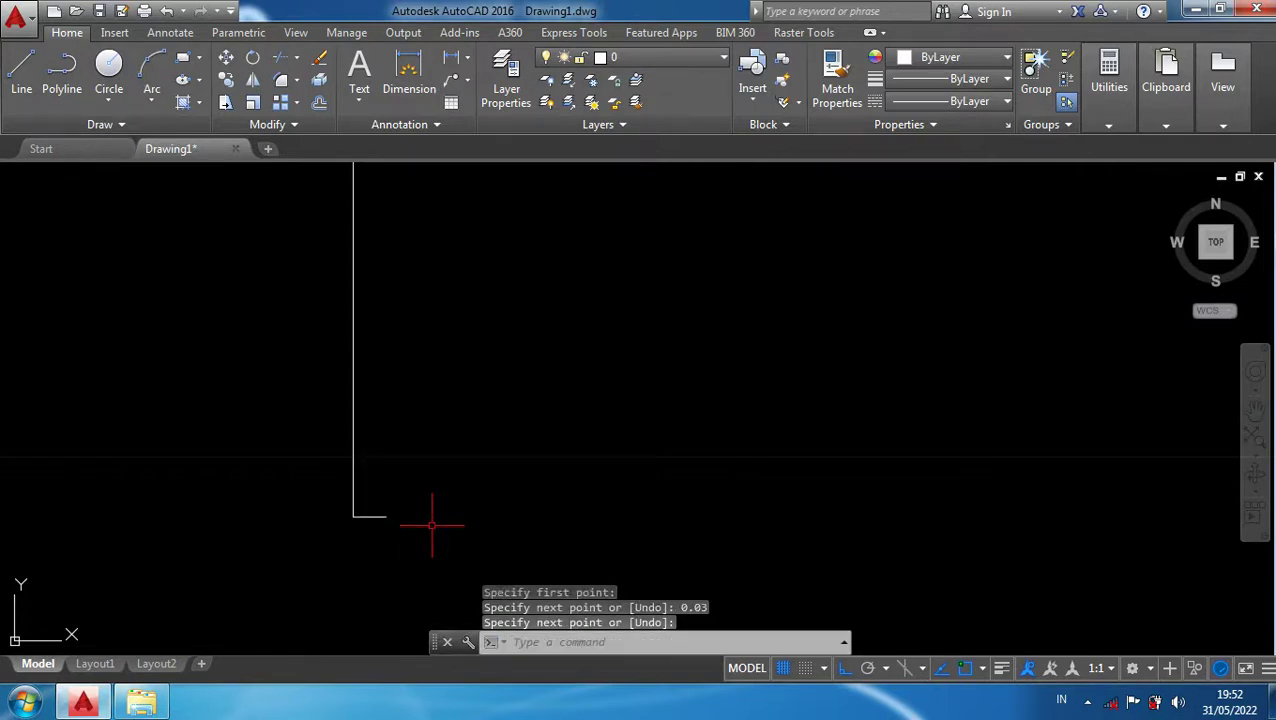
type("l")
key("Return")
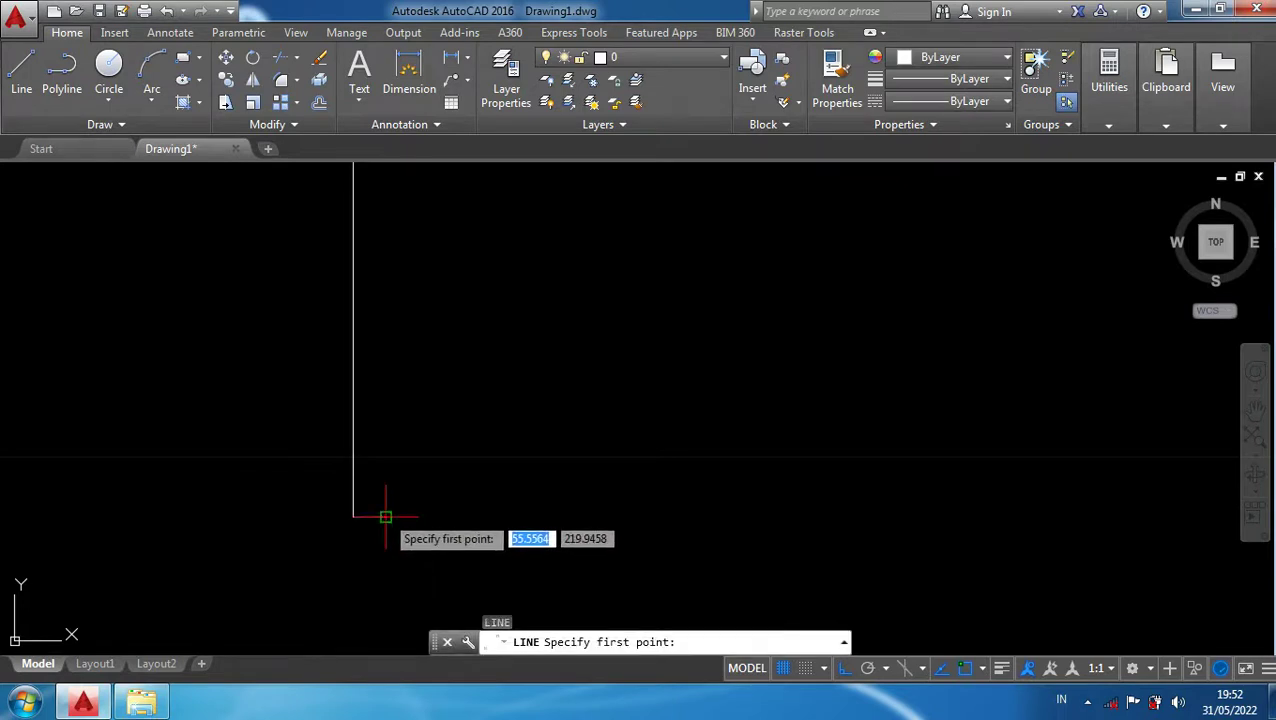
Draw the closing vertical line from the 0.03 segment's end up to the jamb corner
left_click(385, 517)
scroll(405, 275, "up", 2)
scroll(415, 360, "up", 2)
scroll(396, 286, "up", 2)
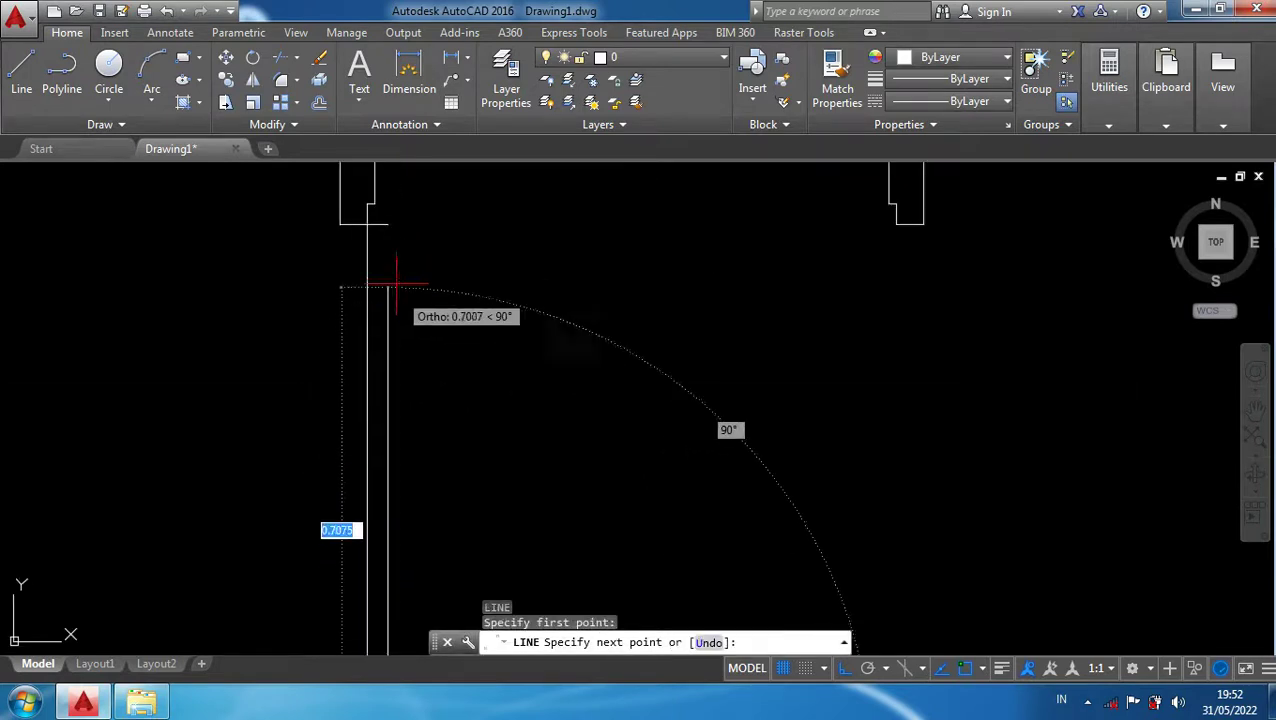
scroll(387, 235, "up", 2)
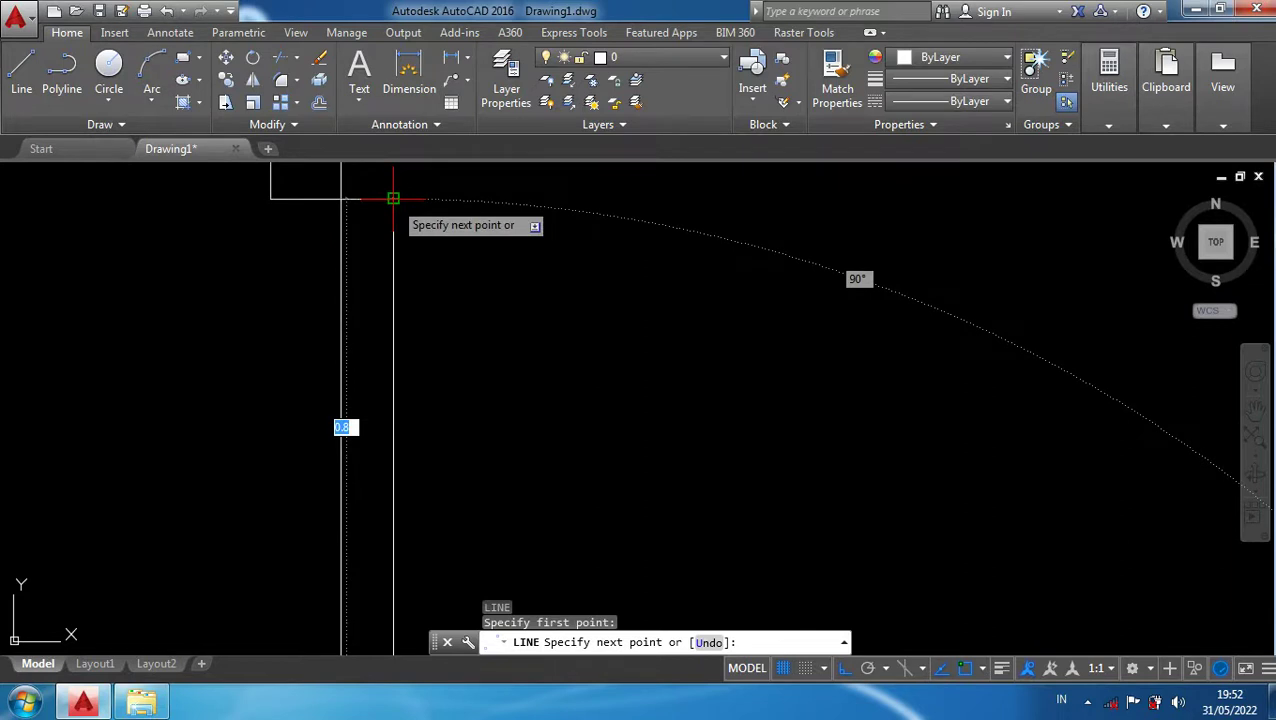
left_click(393, 198)
key("Return")
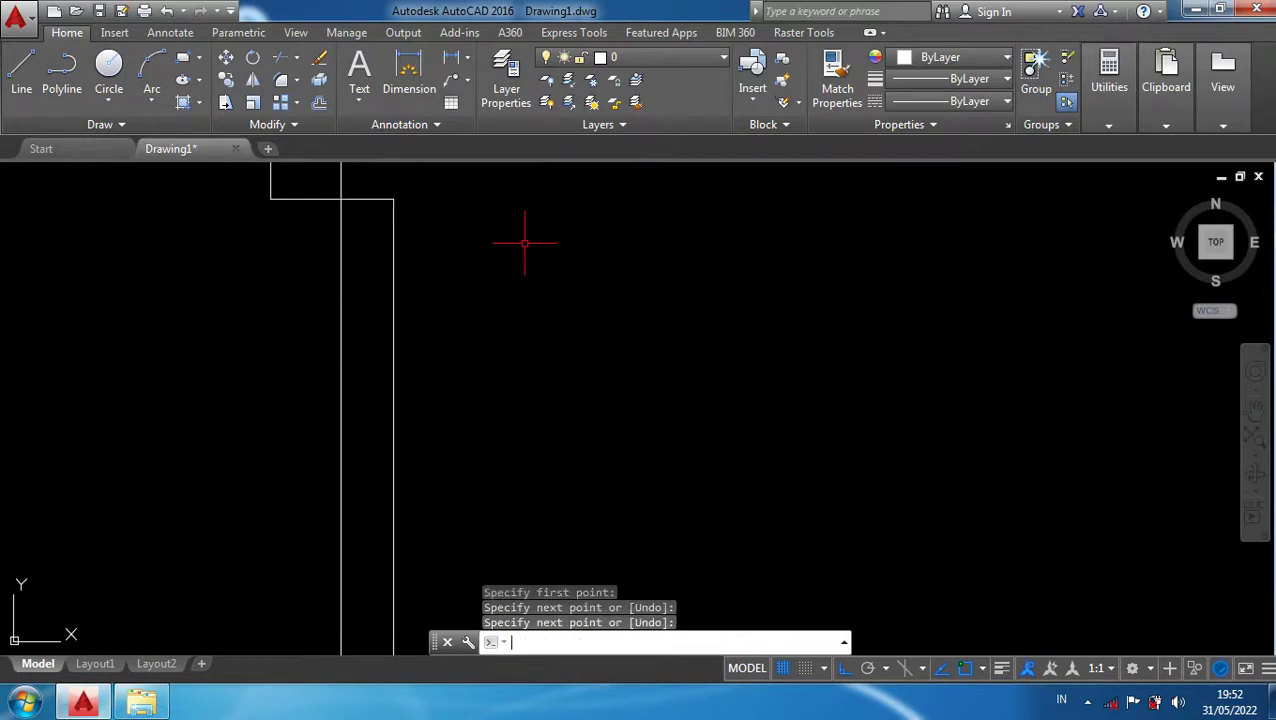
scroll(540, 280, "down", 3)
scroll(601, 396, "down", 1)
middle_click_drag(635, 416, 601, 281)
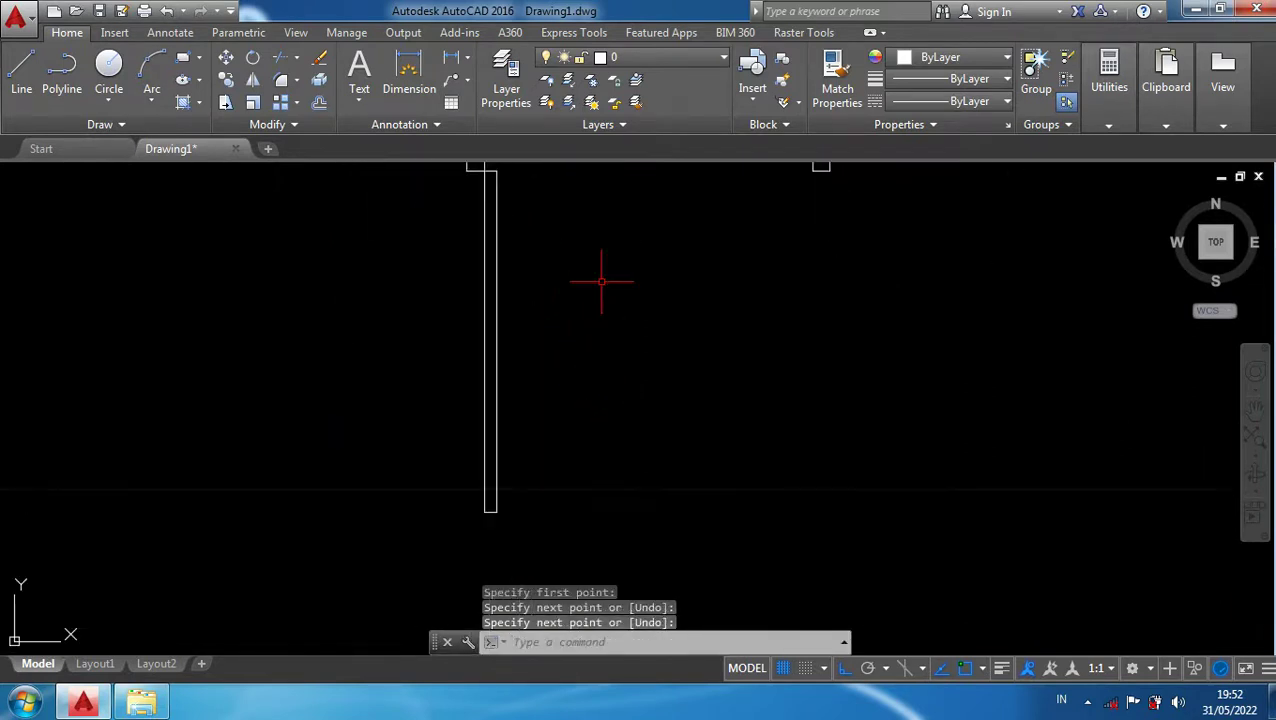
scroll(599, 344, "down", 2)
scroll(621, 245, "up", 2)
type("A")
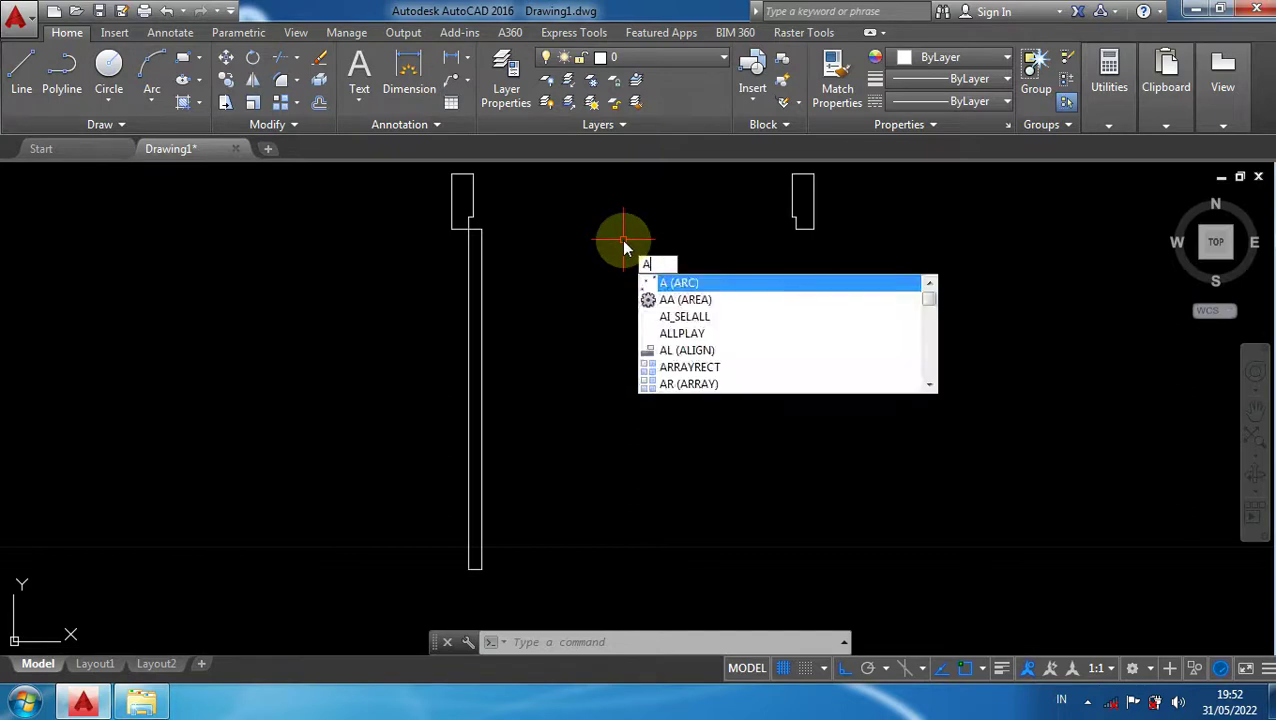
Start an arc at the right jamb's corner and place its second point with Ortho off
type("rc")
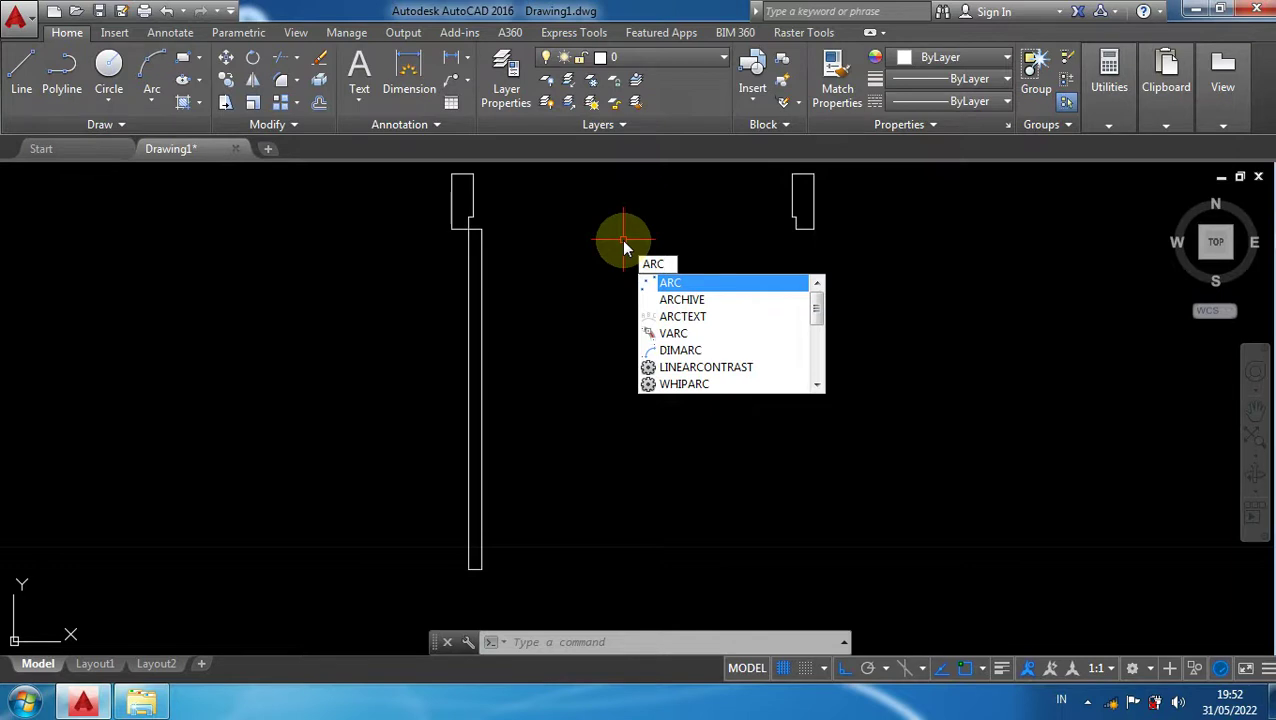
key("Return")
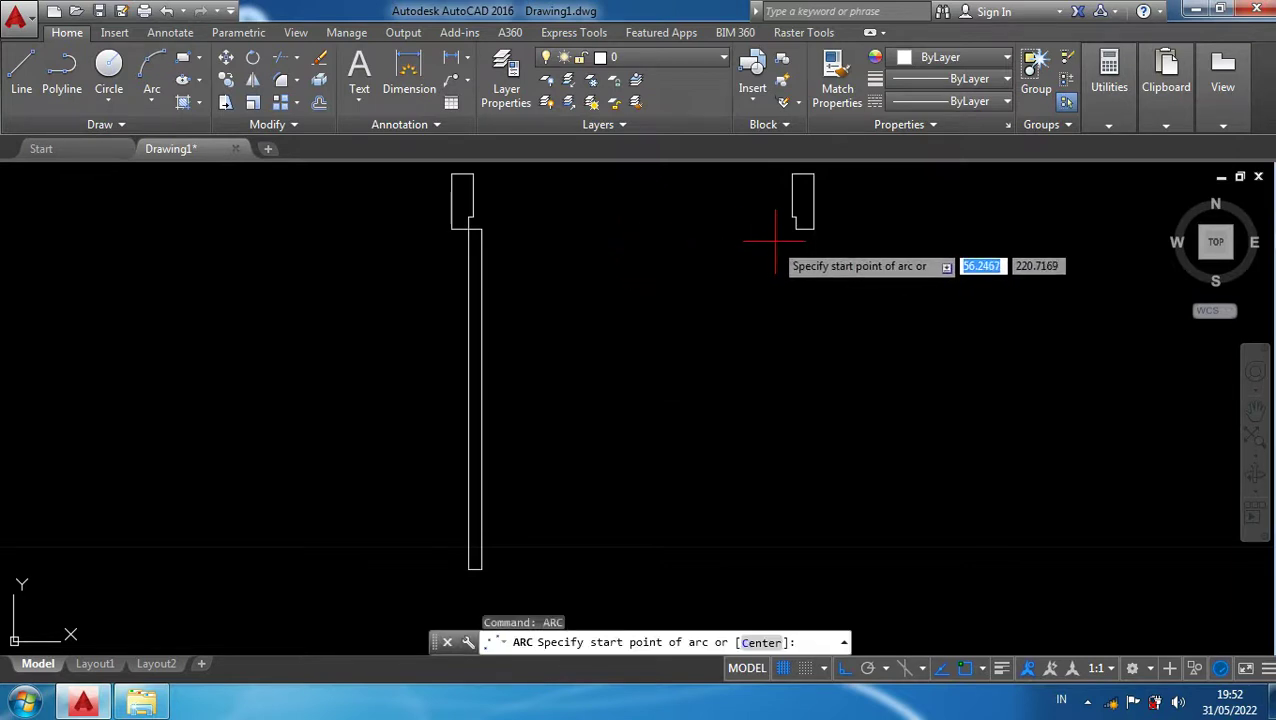
scroll(785, 244, "up", 4)
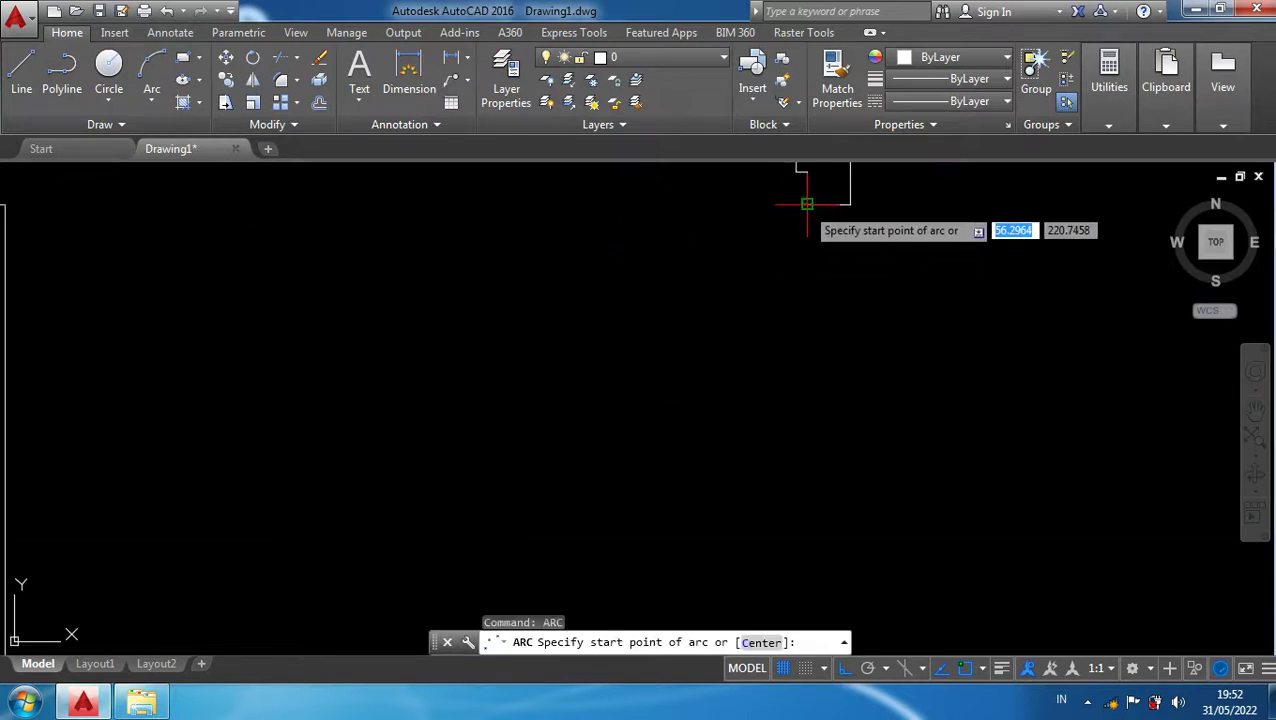
left_click(807, 204)
scroll(730, 345, "down", 4)
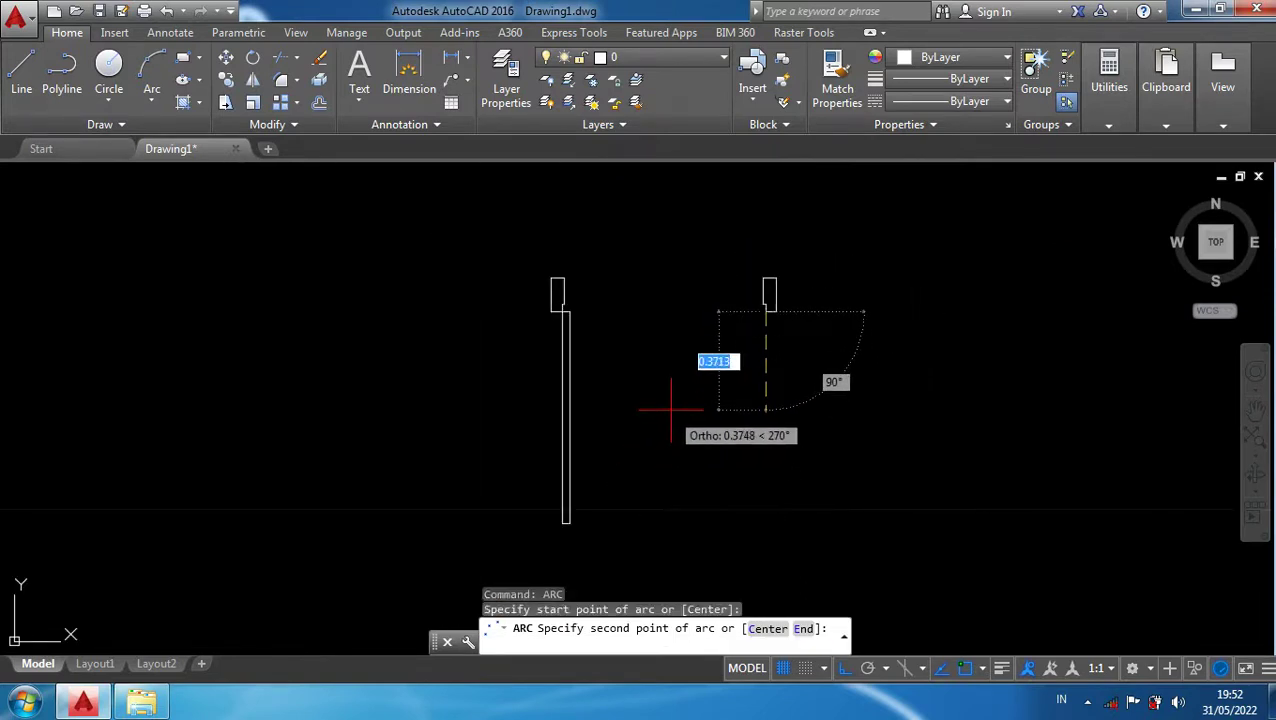
key("F8")
scroll(558, 517, "up", 3)
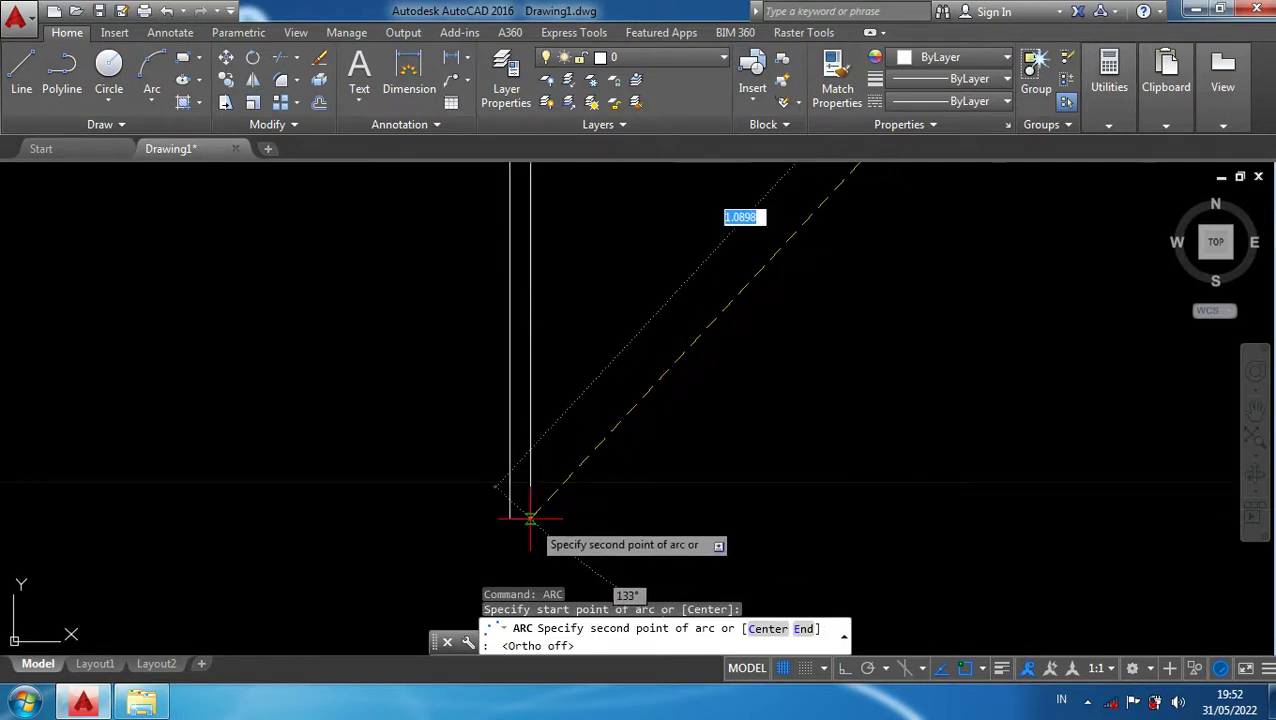
scroll(530, 518, "down", 2)
scroll(512, 521, "up", 2)
scroll(518, 525, "up", 2)
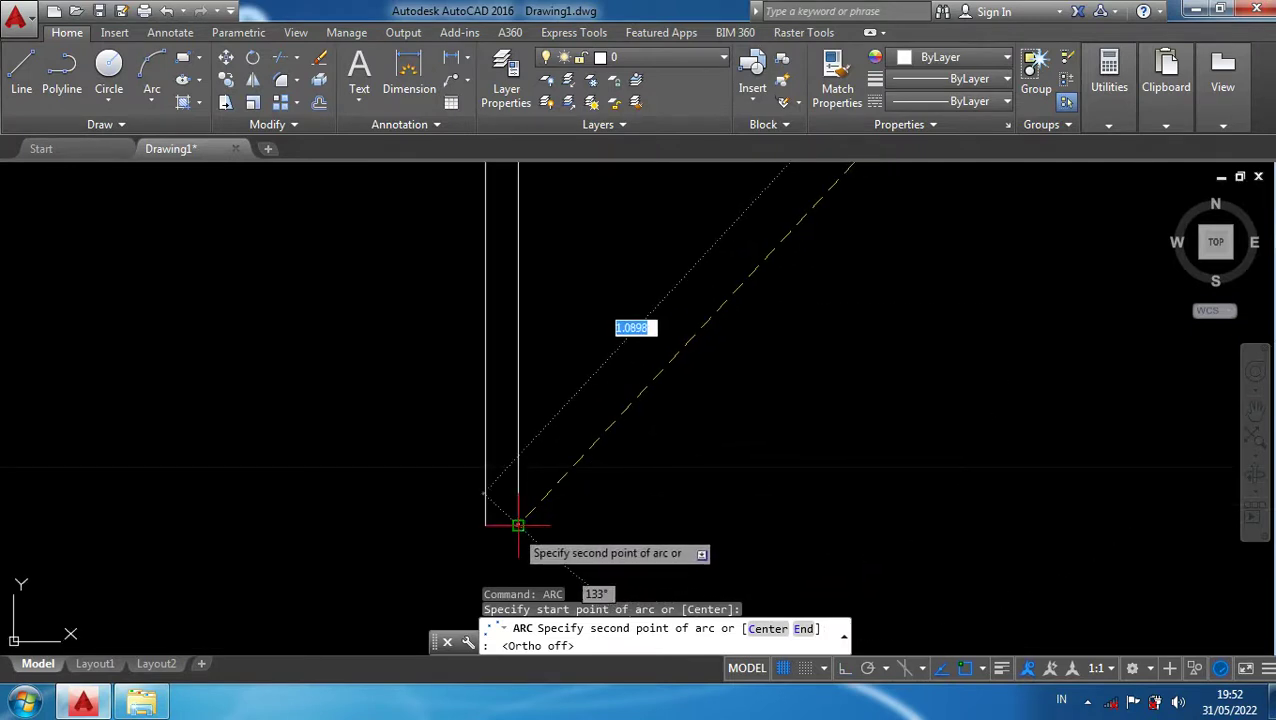
left_click(518, 525)
With Ortho back on, end the swing arc at the bottom of the door leaf
scroll(505, 530, "down", 2)
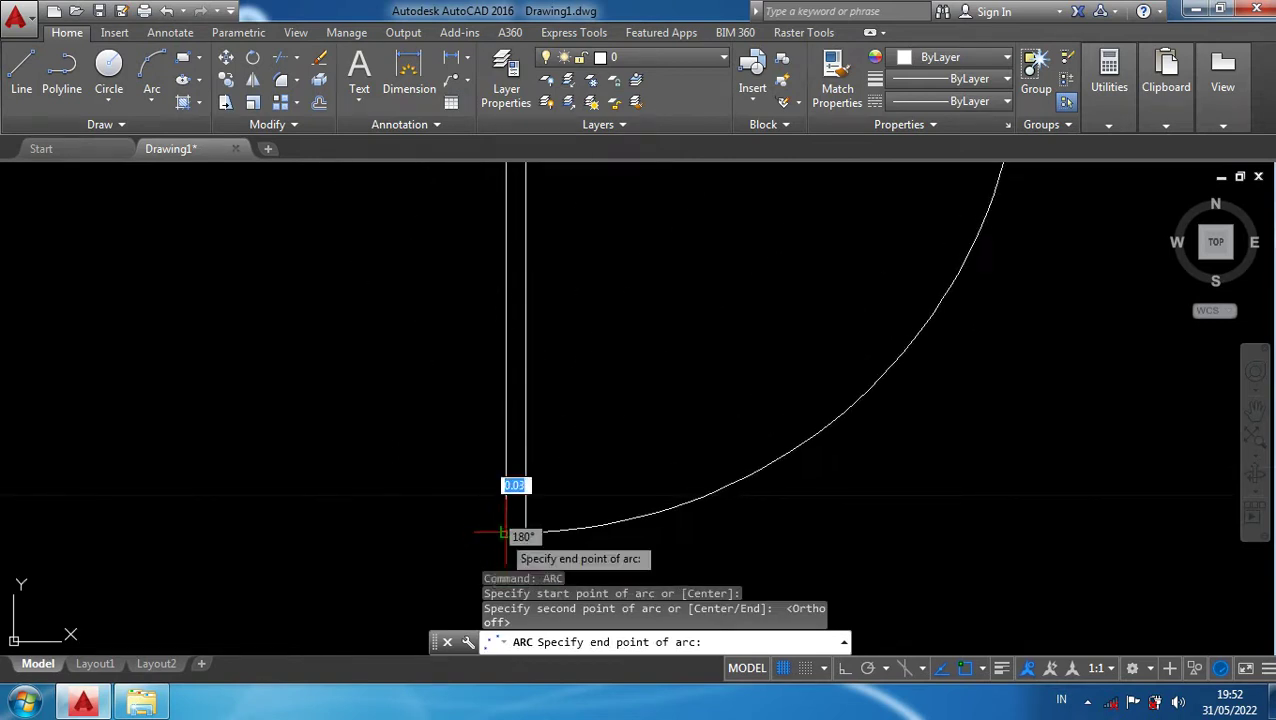
scroll(503, 534, "down", 2)
scroll(503, 535, "up", 4)
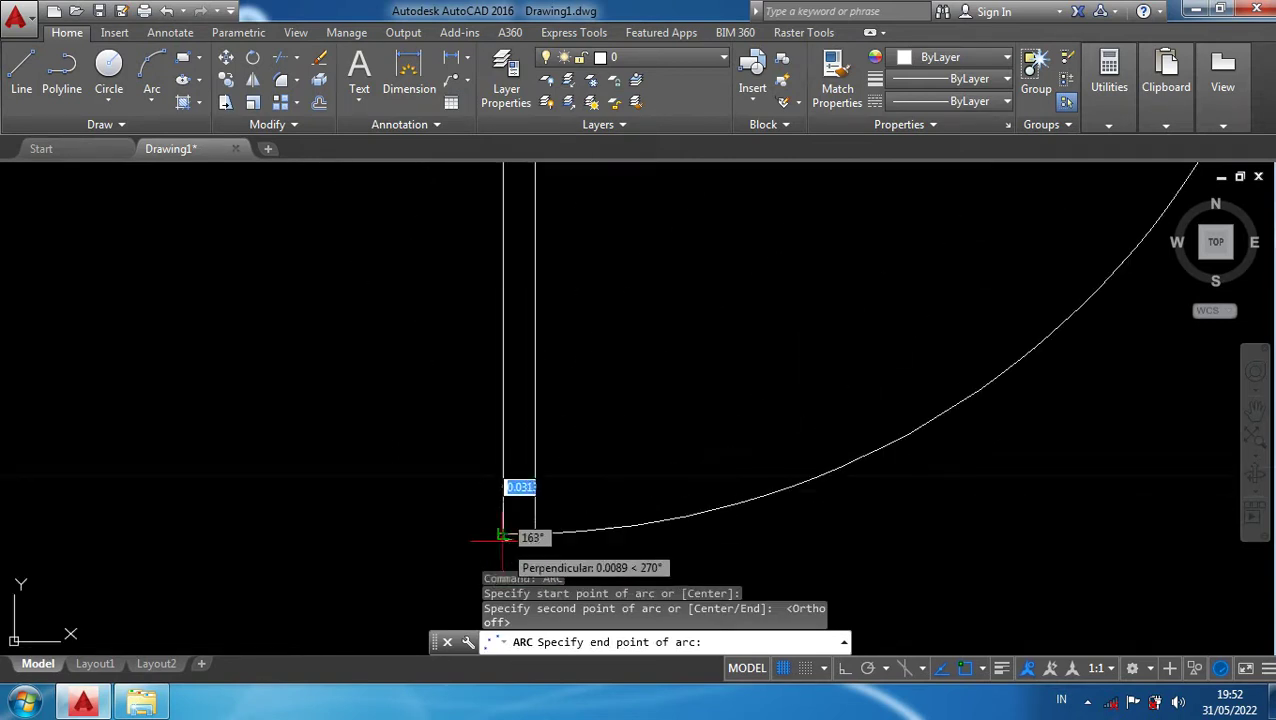
scroll(500, 540, "up", 1)
scroll(497, 545, "up", 1)
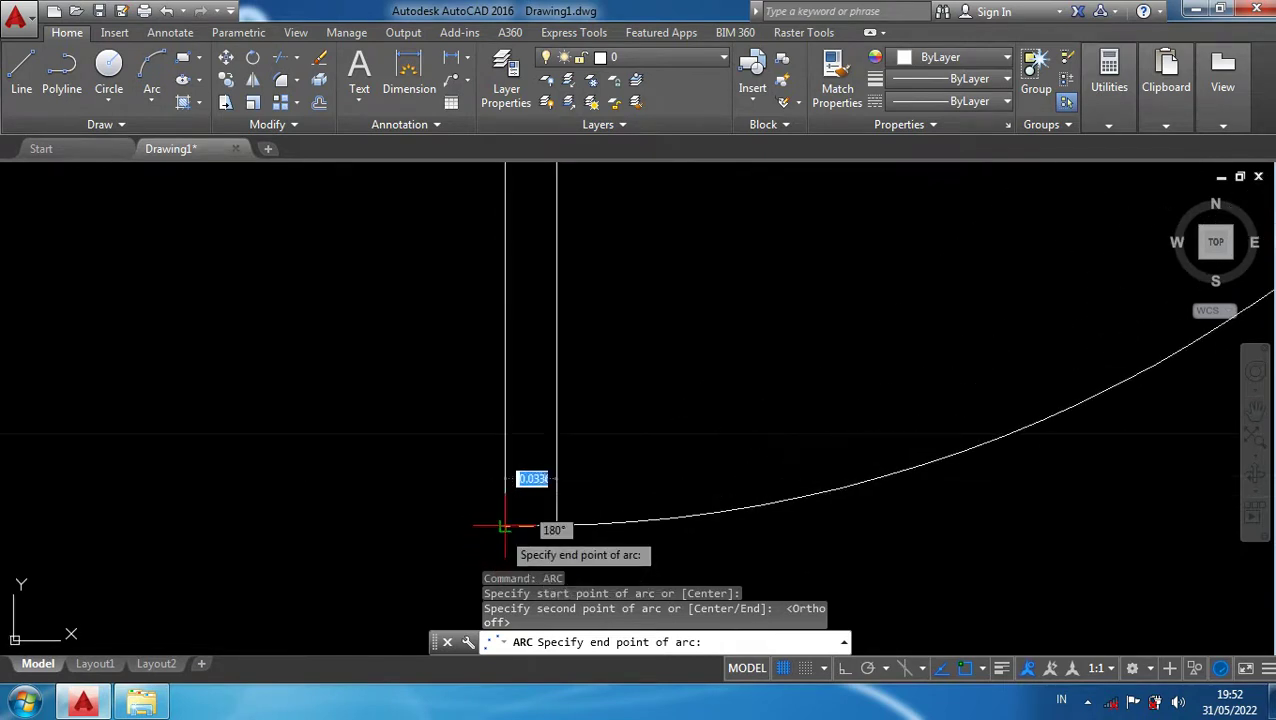
scroll(503, 525, "down", 2)
scroll(503, 523, "down", 3)
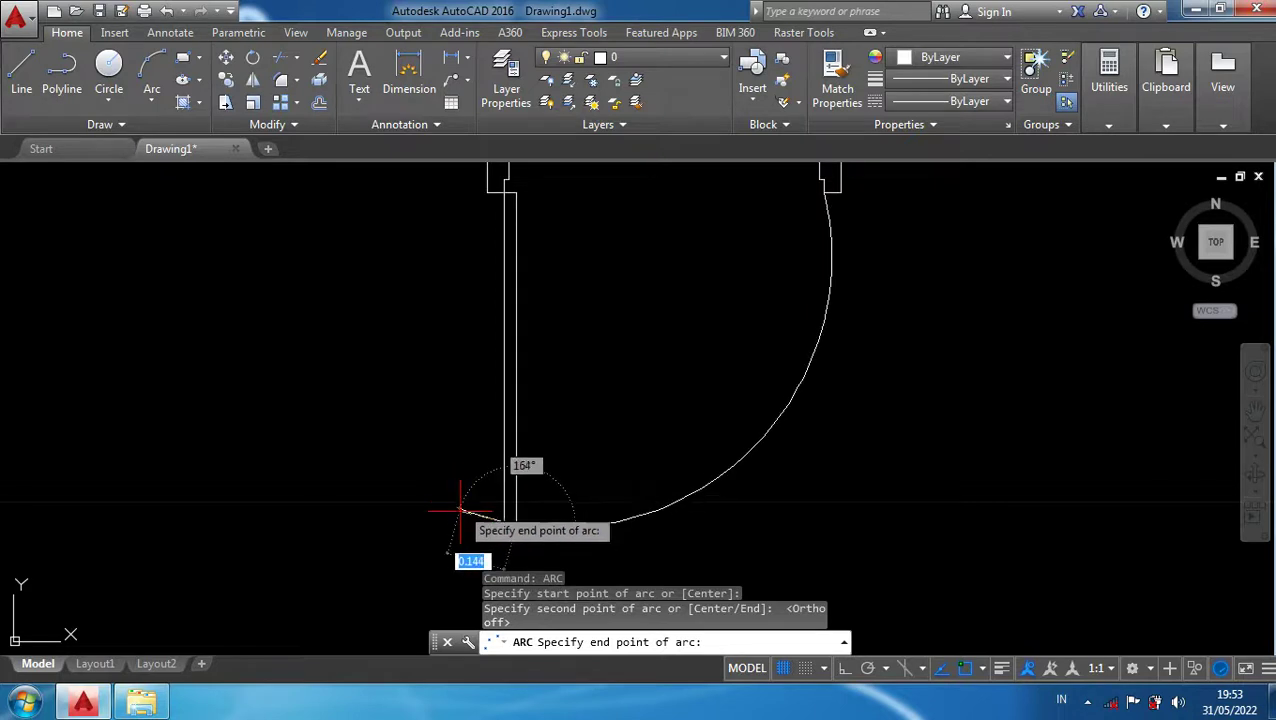
scroll(510, 513, "up", 2)
scroll(510, 513, "up", 1)
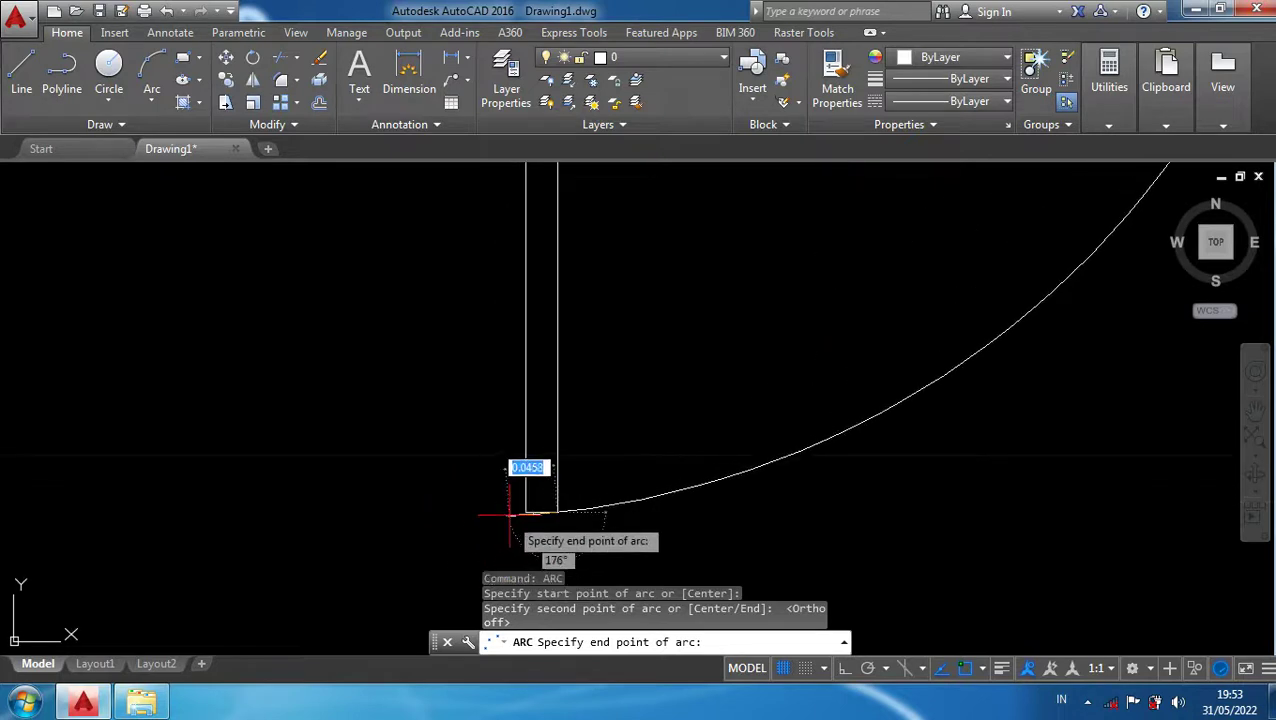
scroll(522, 512, "up", 2)
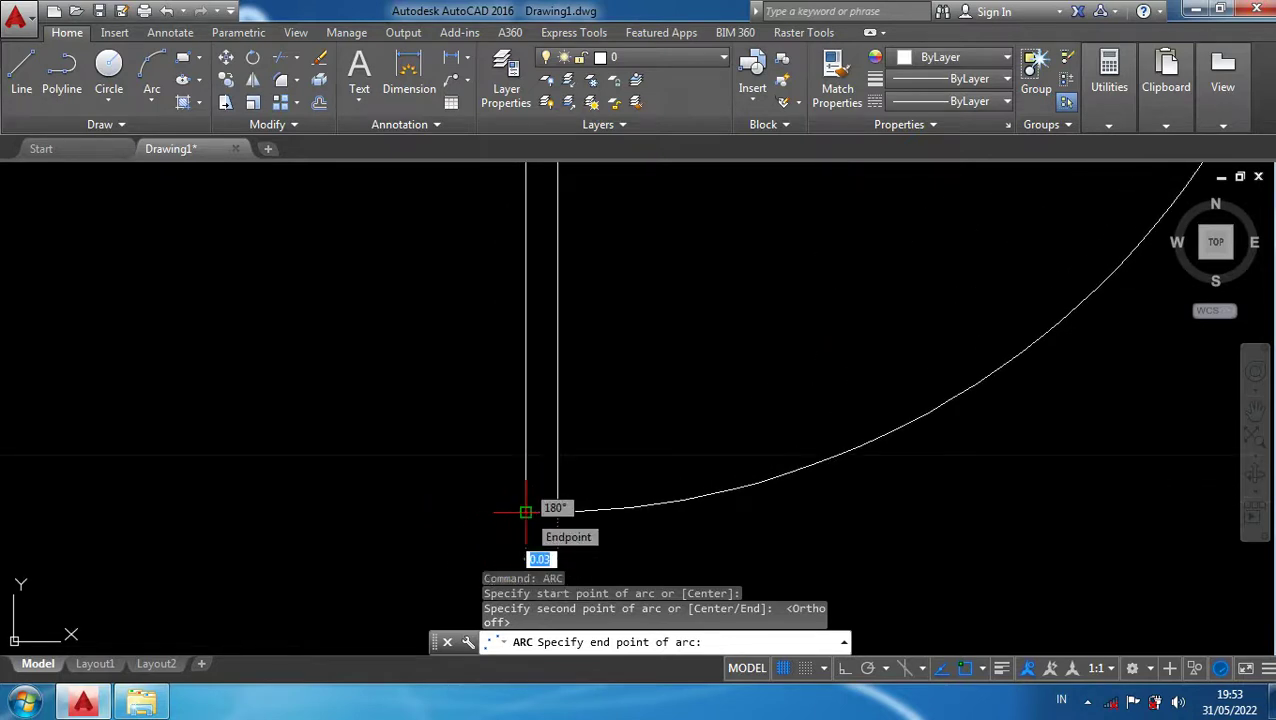
key("F8")
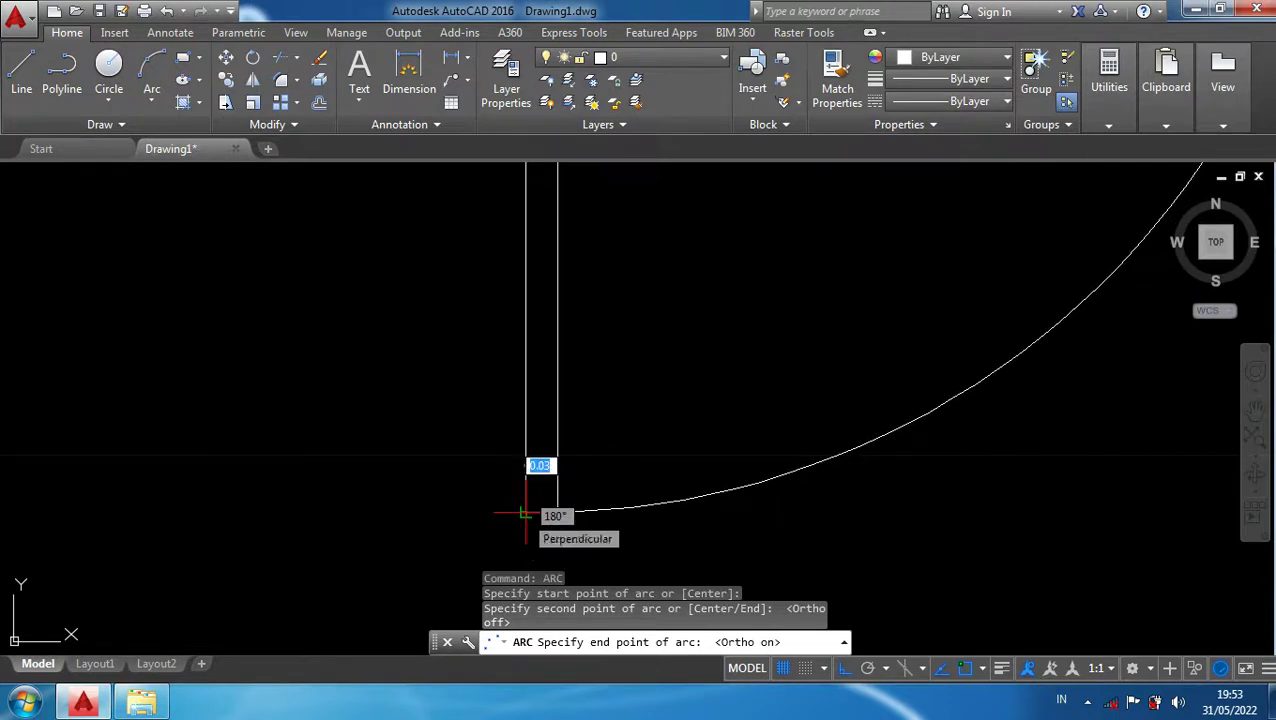
left_click(523, 514)
scroll(490, 537, "down", 5)
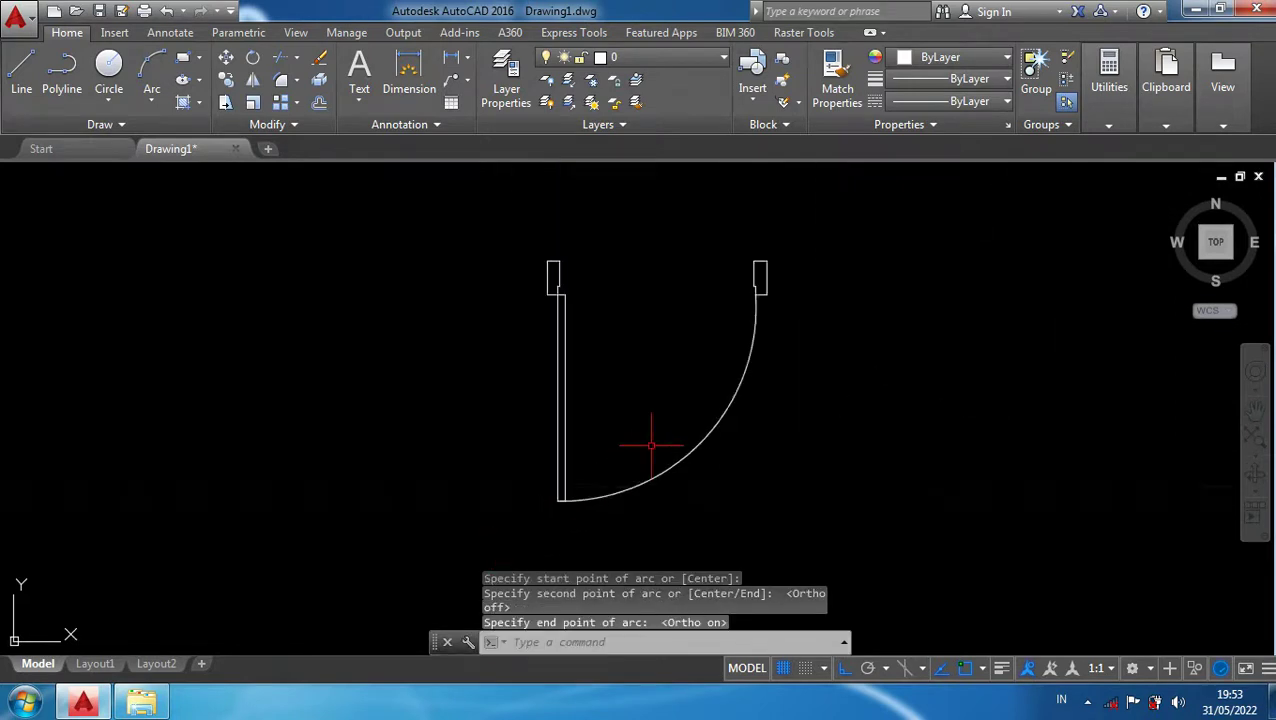
middle_click_drag(650, 442, 660, 308)
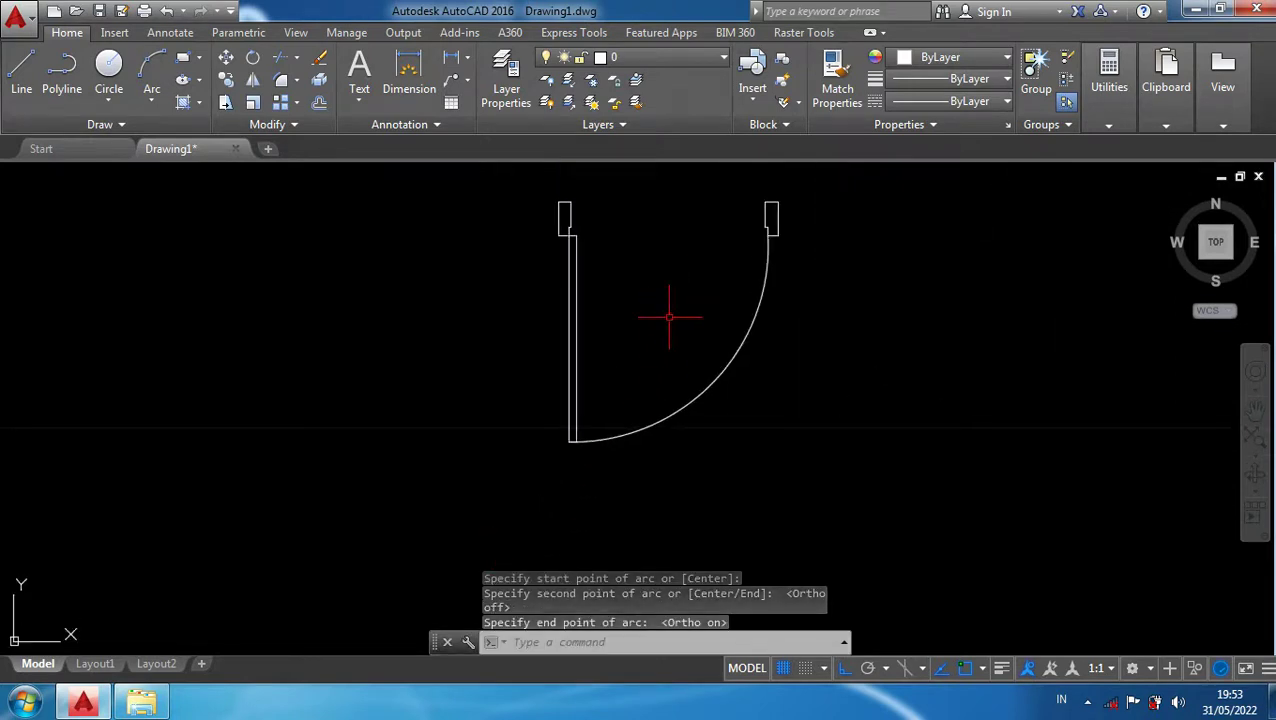
scroll(615, 420, "up", 2)
scroll(561, 456, "up", 2)
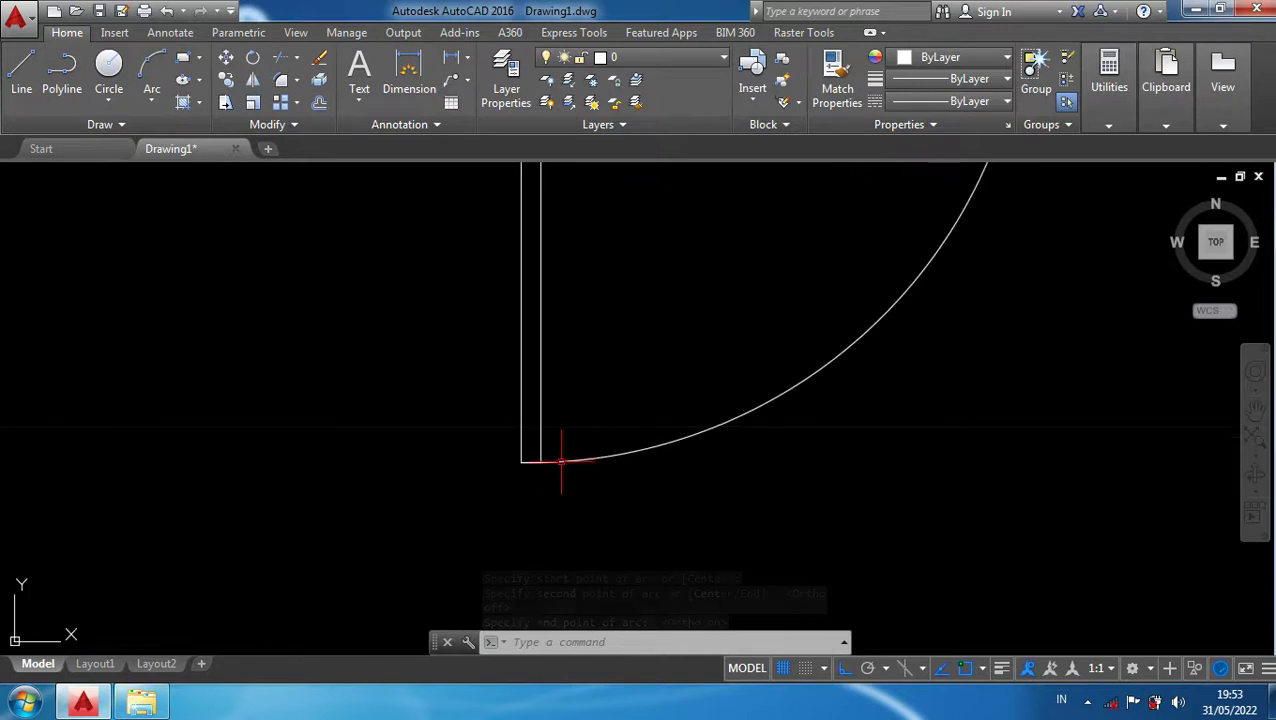
left_click(561, 456)
scroll(500, 466, "up", 2)
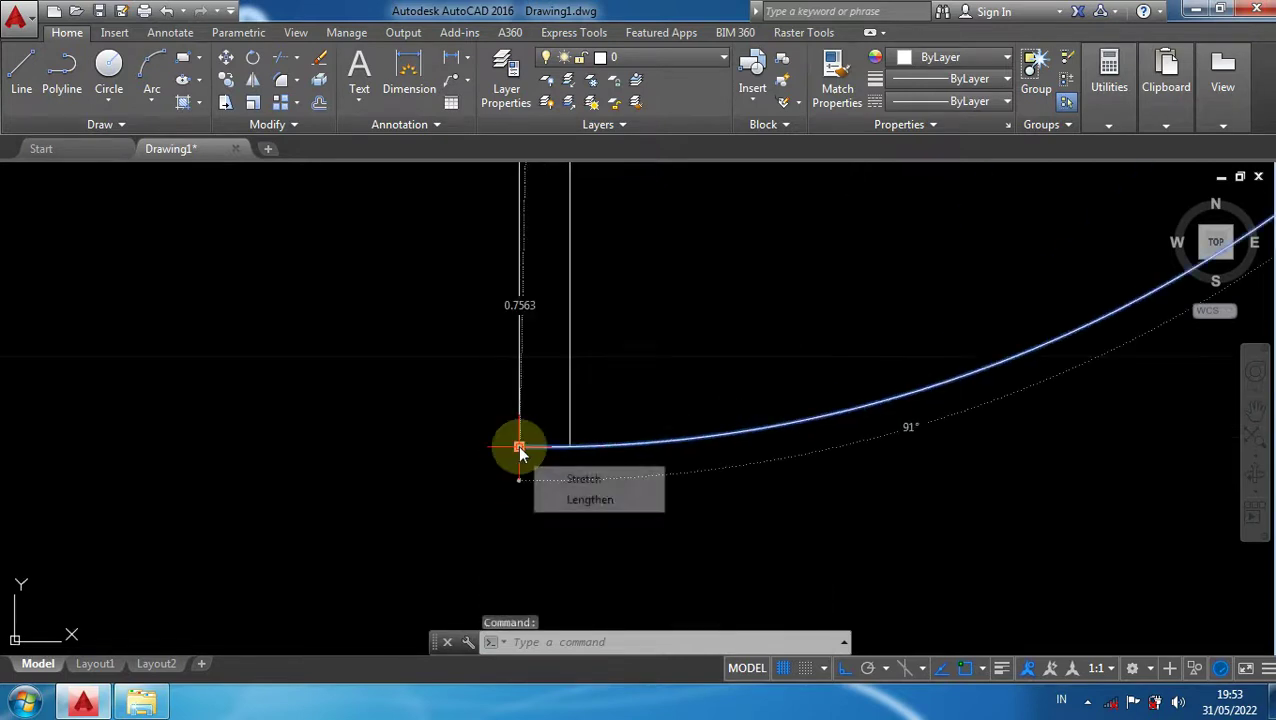
left_click(519, 447)
left_click(568, 447)
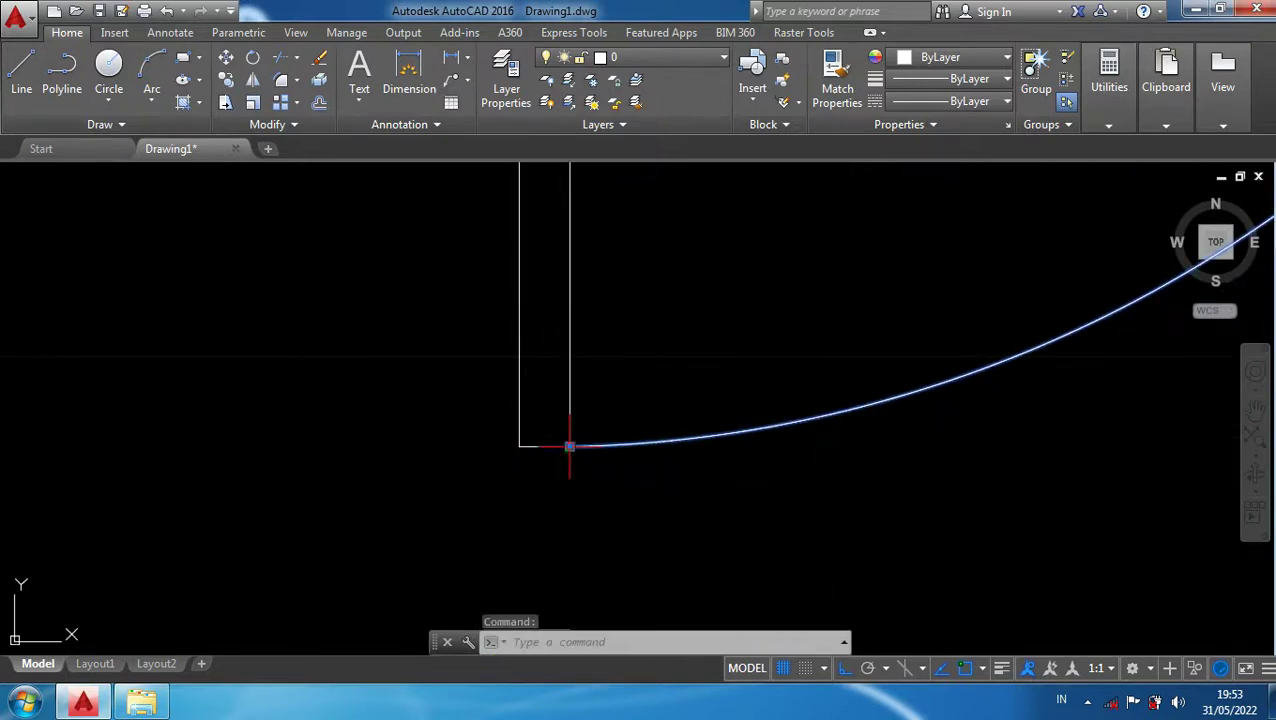
scroll(570, 488, "down", 1)
scroll(578, 496, "down", 1)
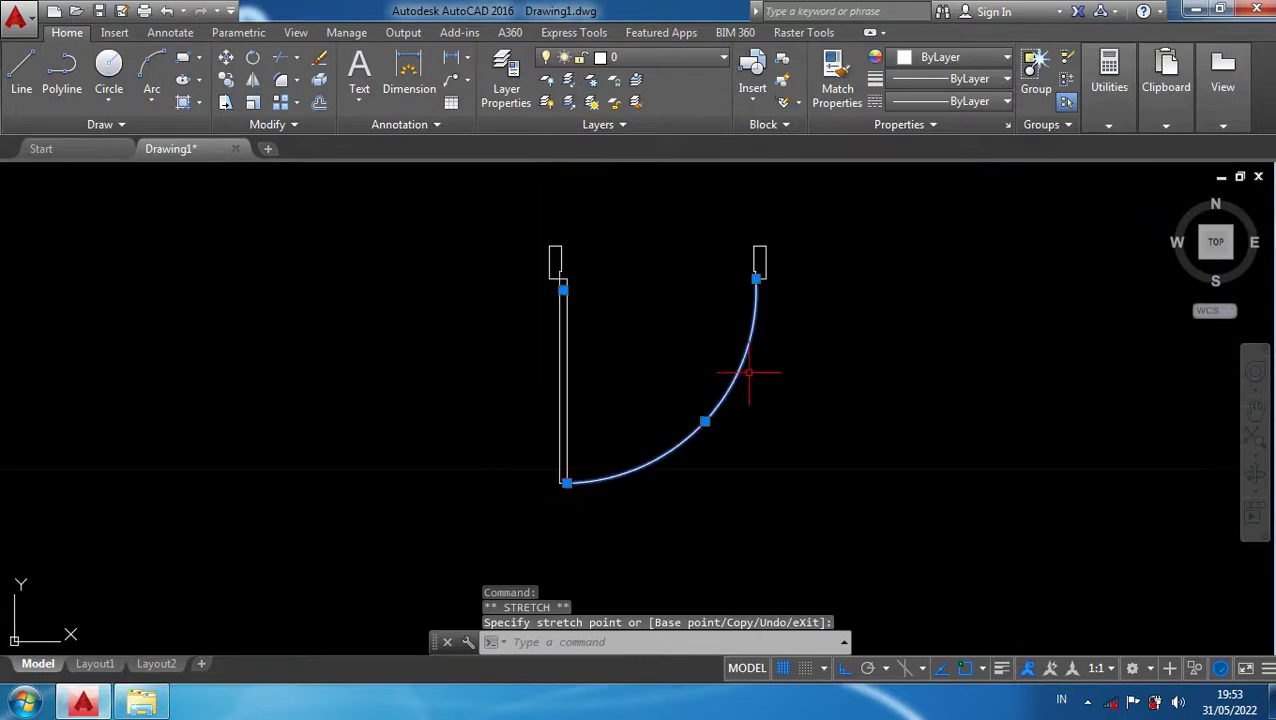
key("Escape")
scroll(787, 305, "up", 2)
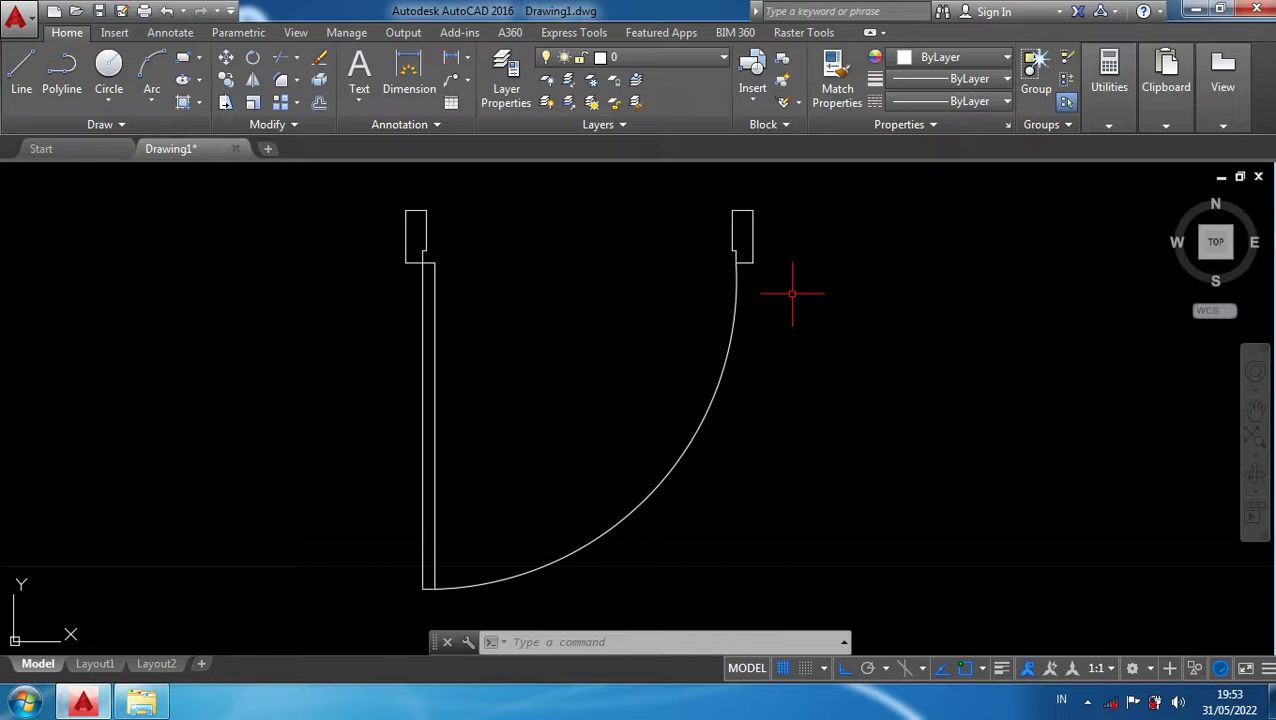
scroll(787, 270, "down", 3)
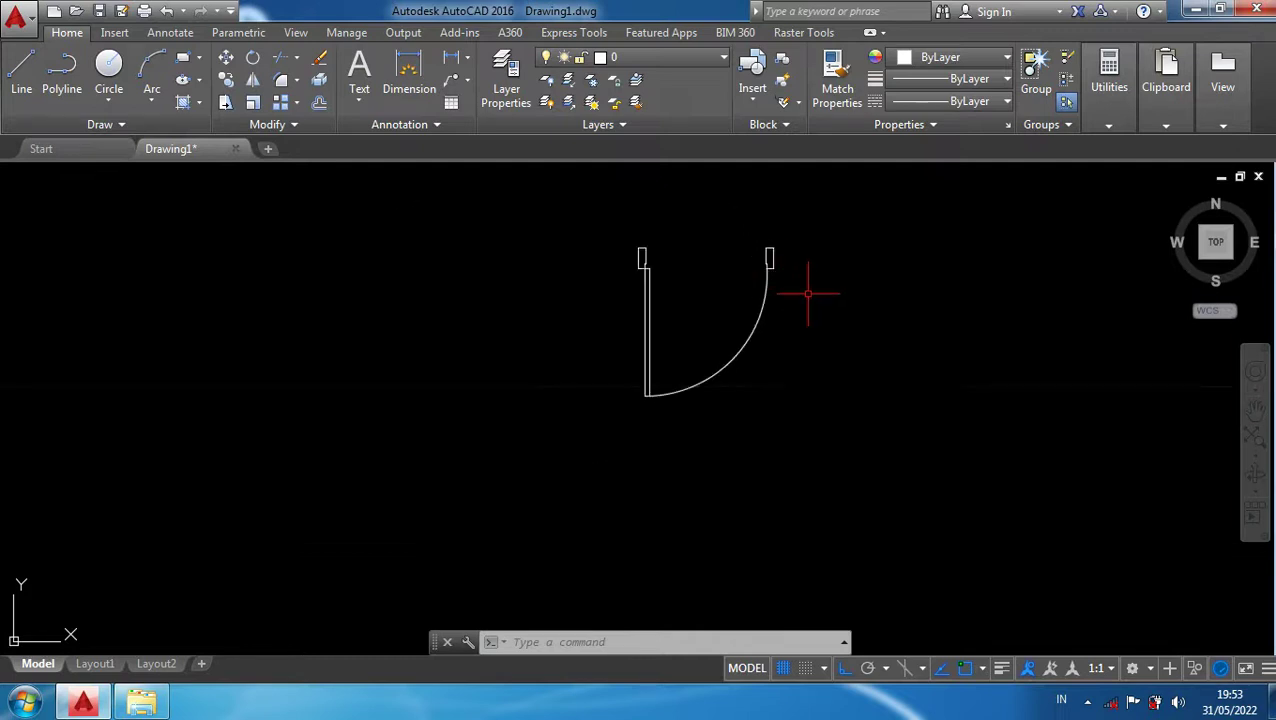
scroll(840, 293, "up", 2)
middle_click_drag(833, 290, 823, 364)
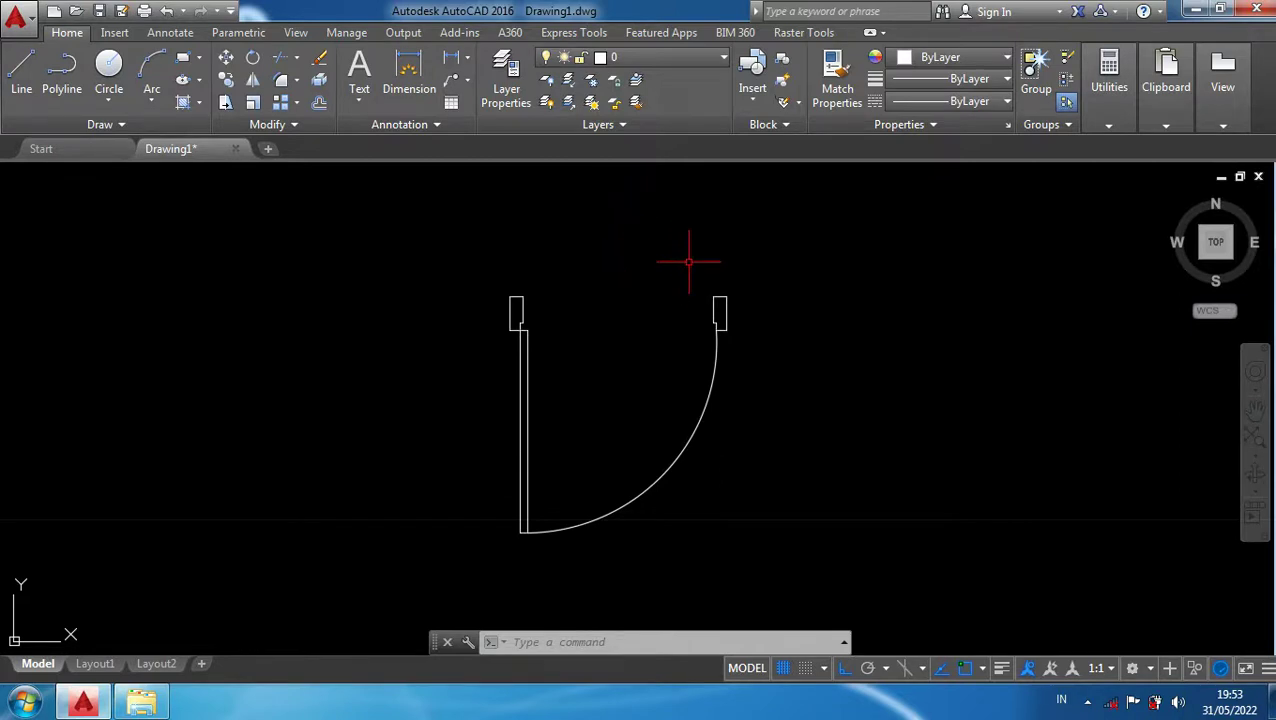
scroll(735, 318, "down", 2)
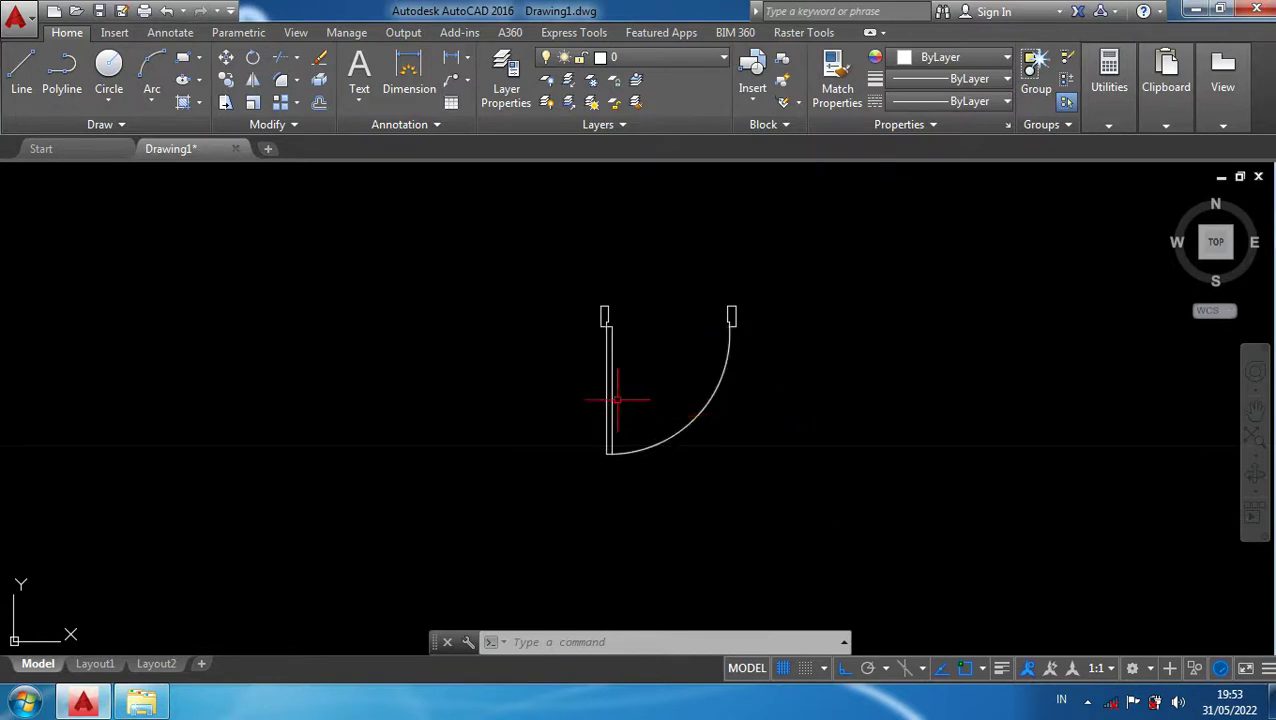
left_click(503, 207)
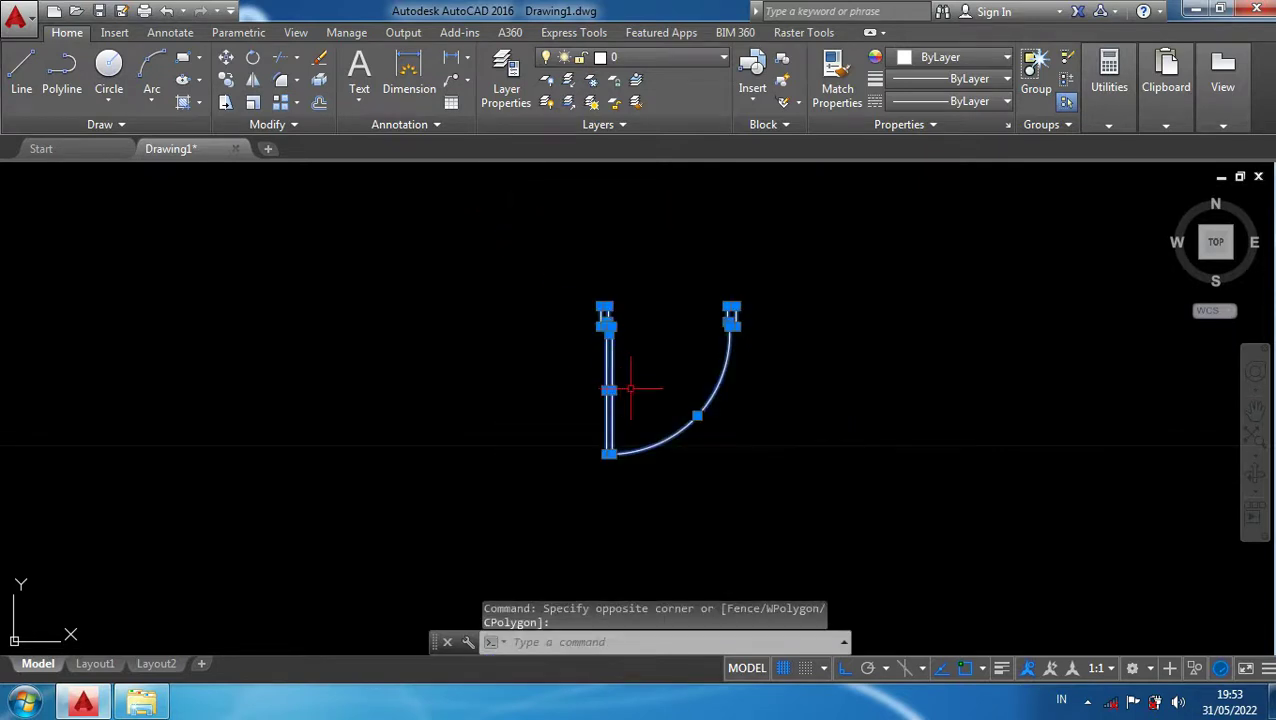
type("ro")
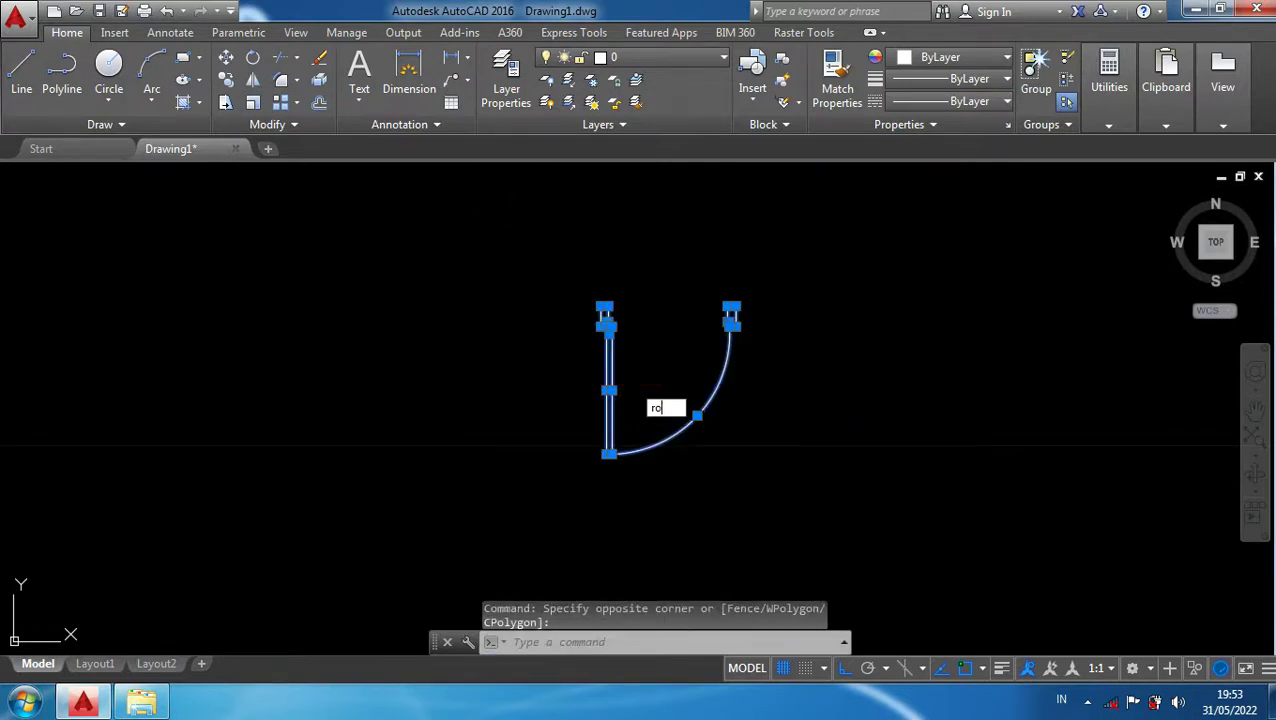
key("Return")
scroll(590, 497, "up", 1)
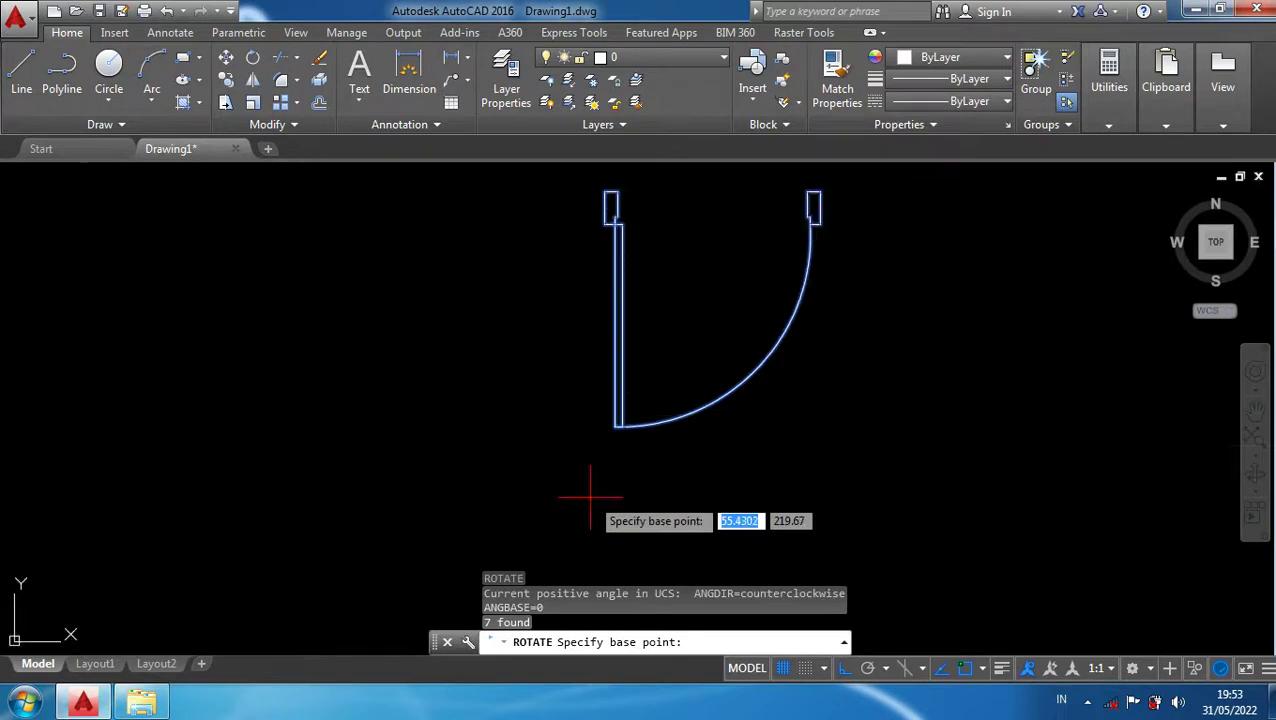
left_click(615, 428)
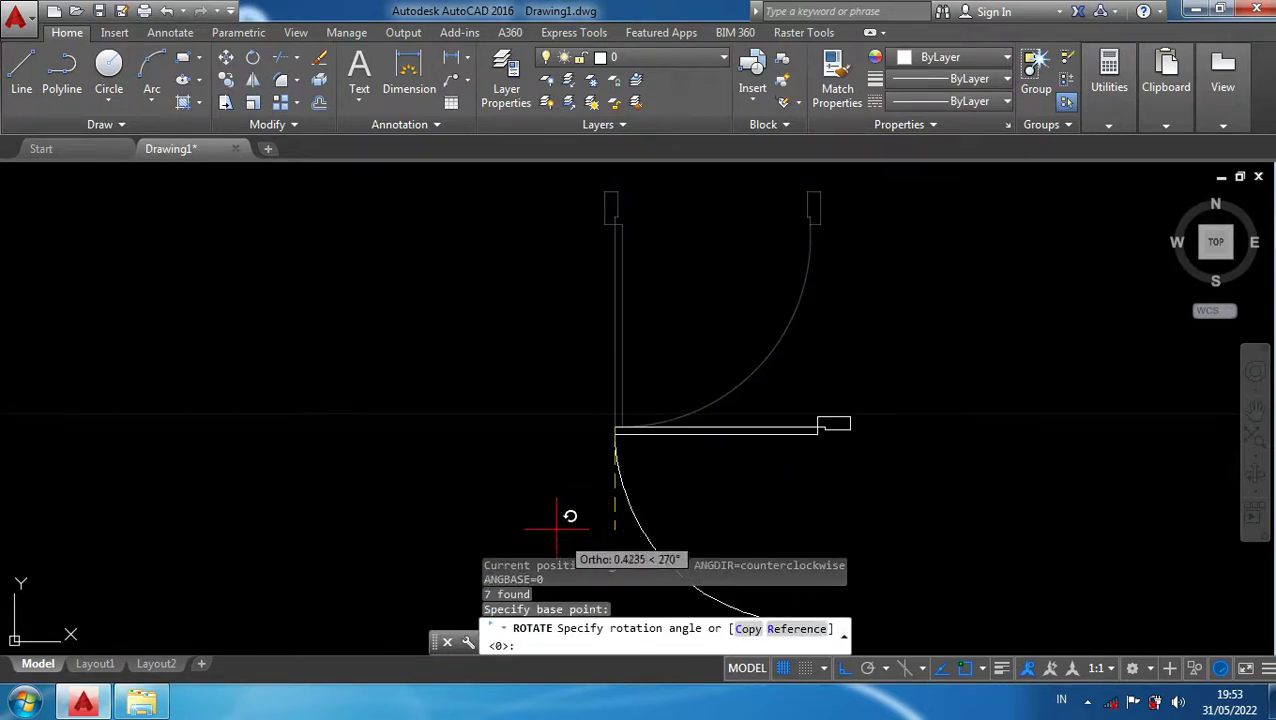
middle_click_drag(426, 425, 441, 287)
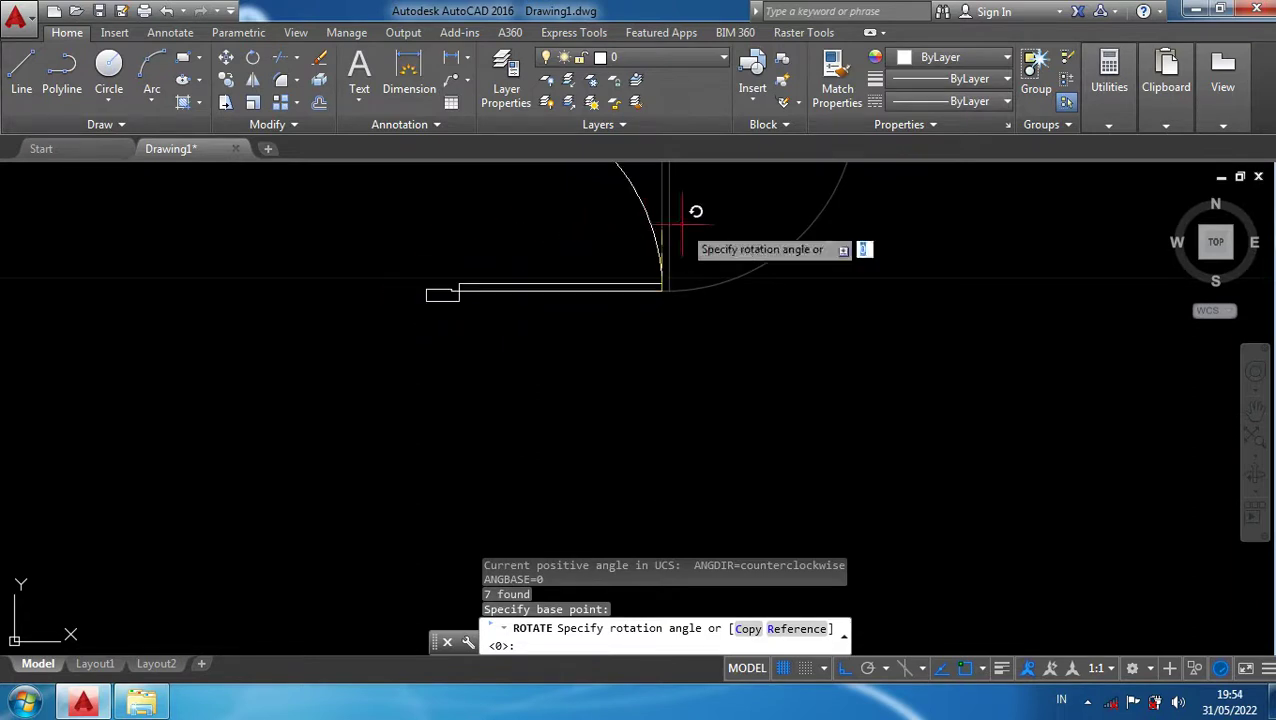
middle_click_drag(727, 205, 728, 405)
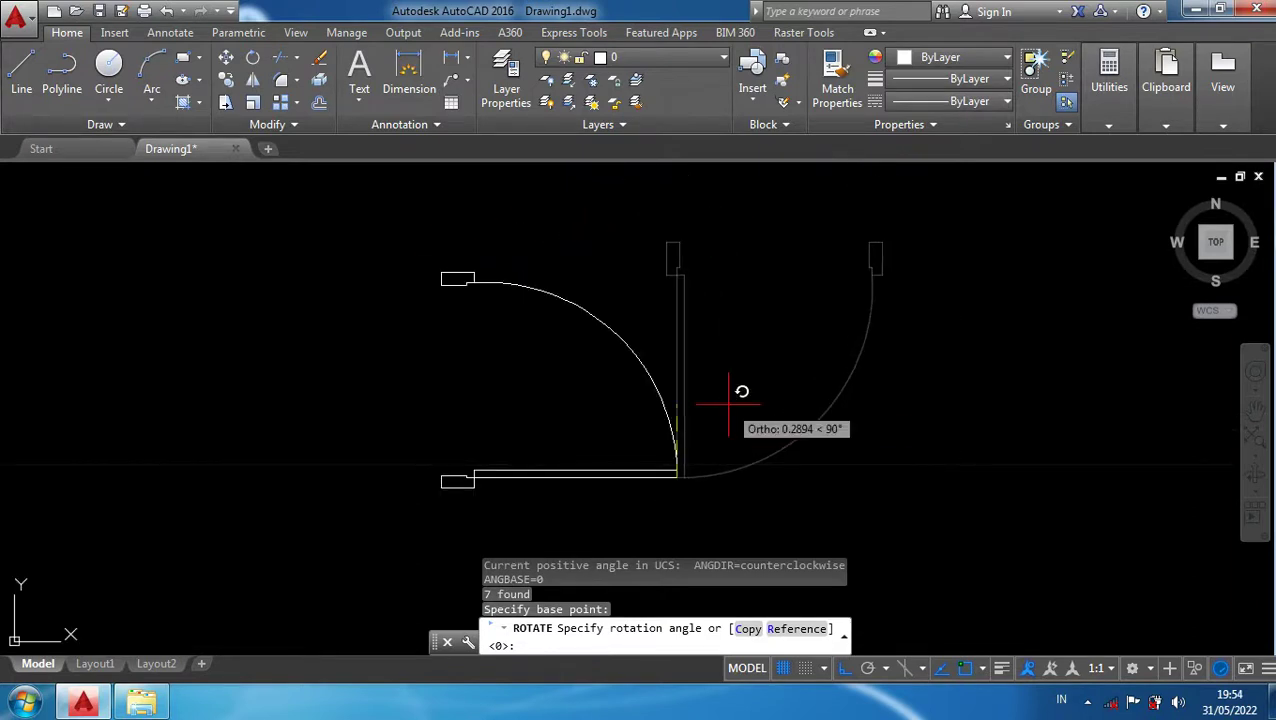
key("Escape")
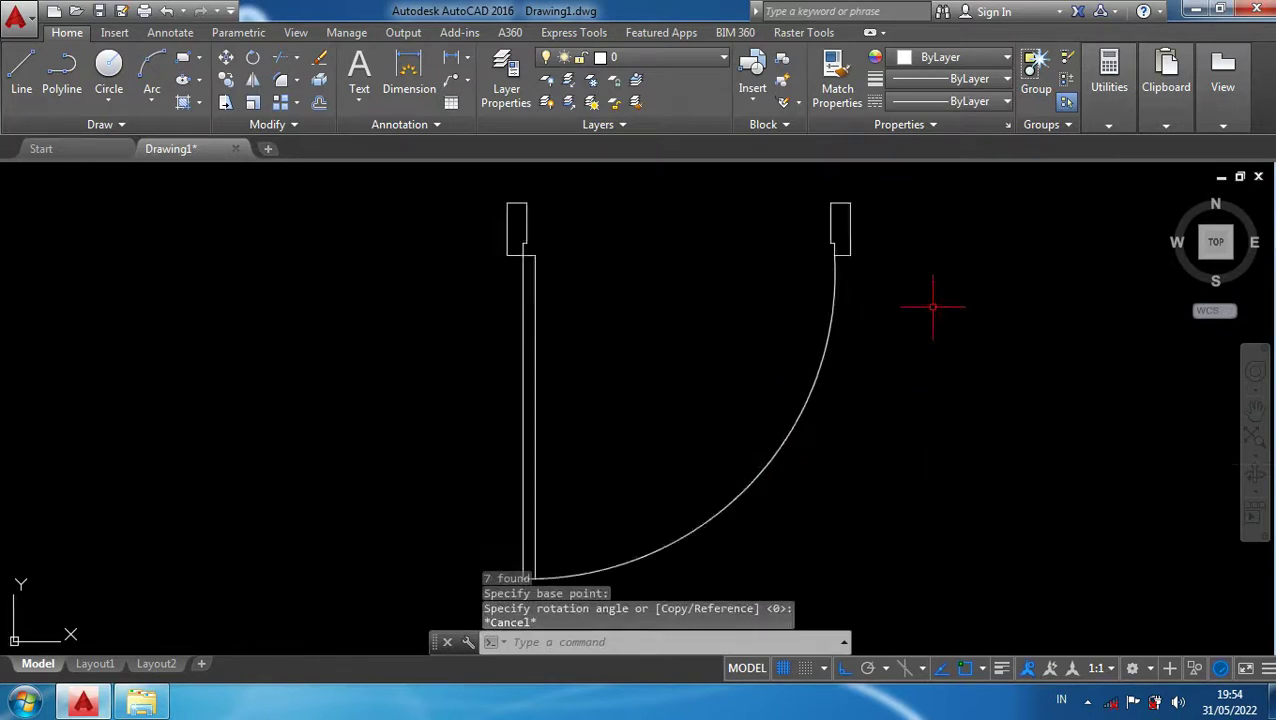
middle_click_drag(932, 307, 761, 337)
type("B")
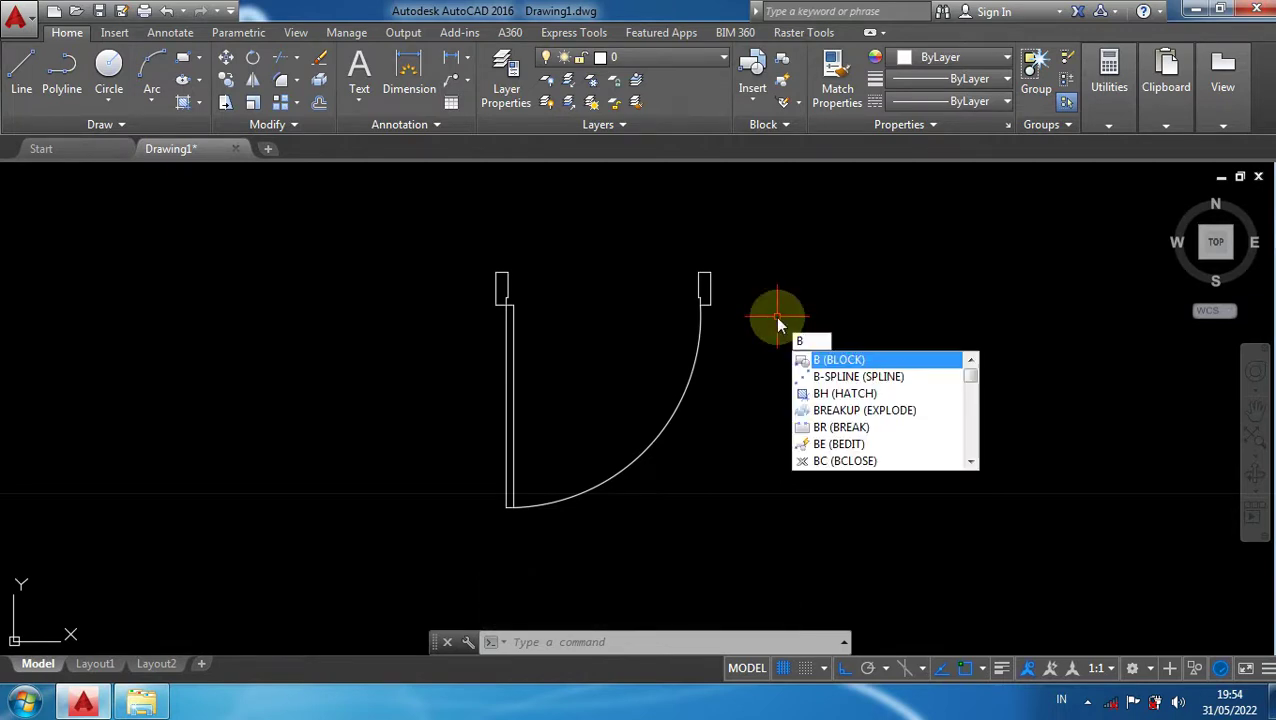
Name the new block 'Pintu Denah' and window-select all seven door objects for it
key("Return")
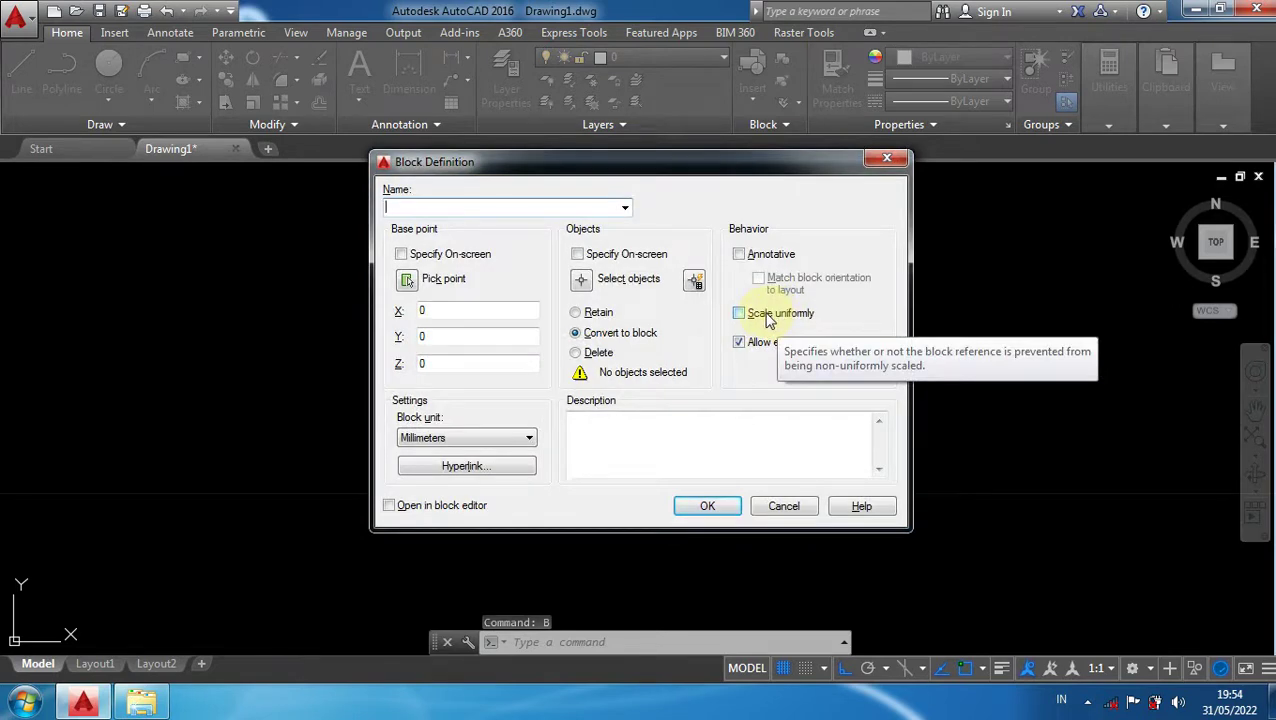
type("Denah")
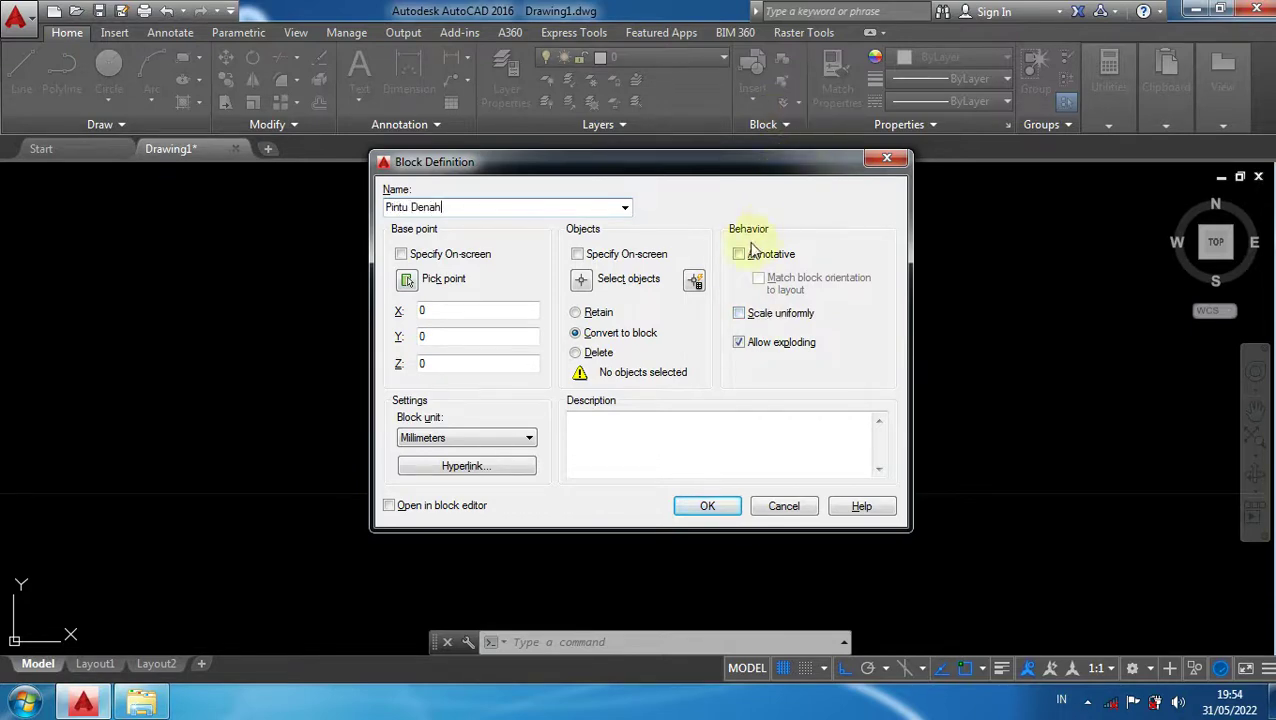
left_click(585, 280)
left_click(810, 564)
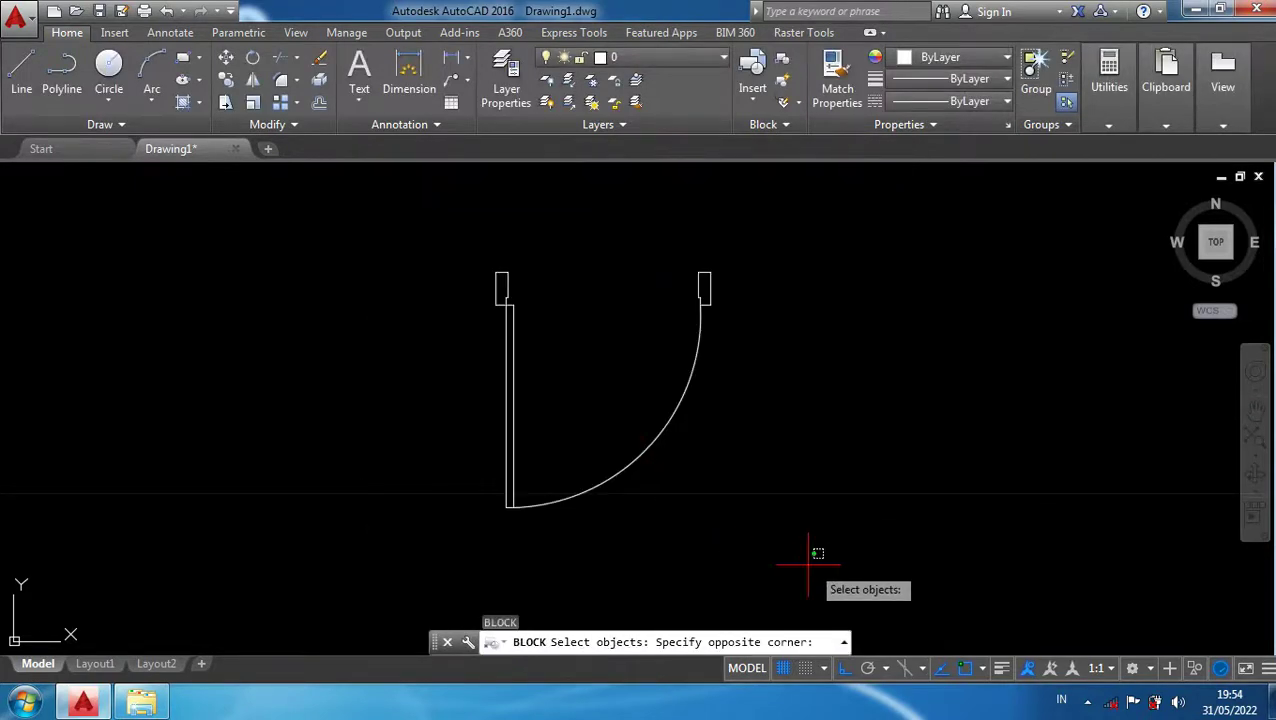
left_click(388, 204)
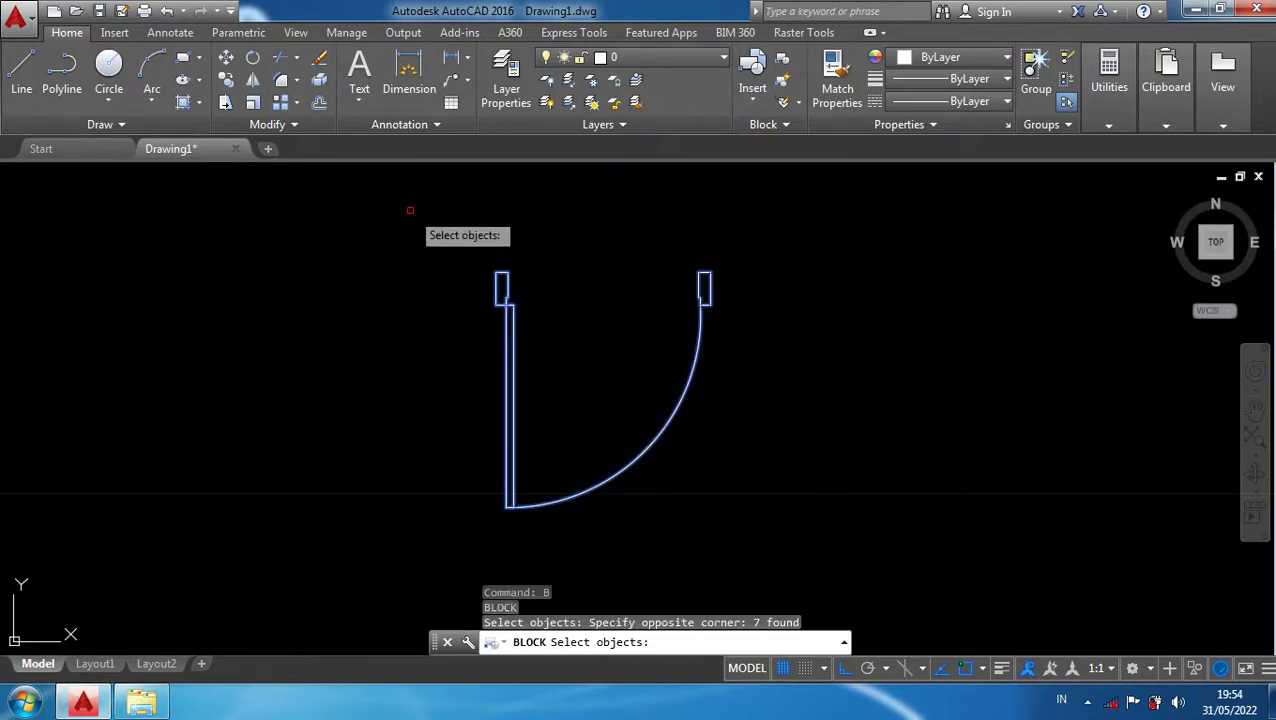
key("Return")
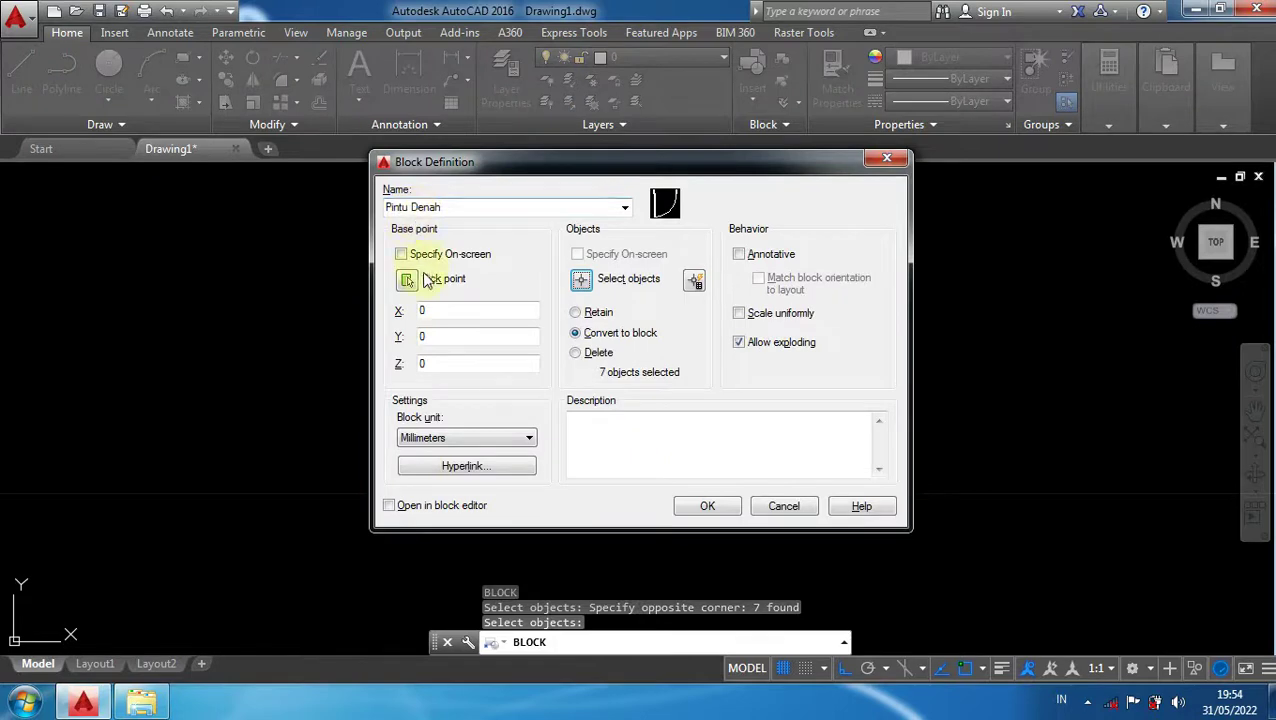
Set the block base point at the left jamb's top-left corner and create the block
left_click(408, 280)
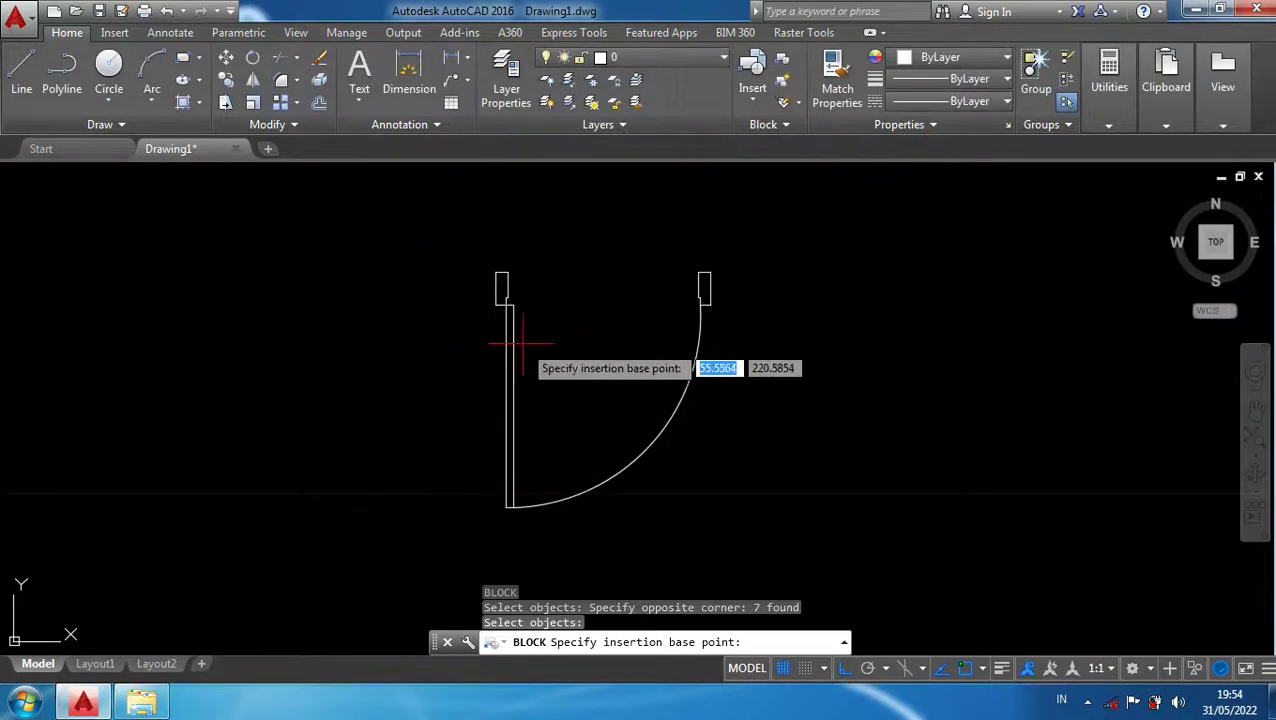
left_click(494, 275)
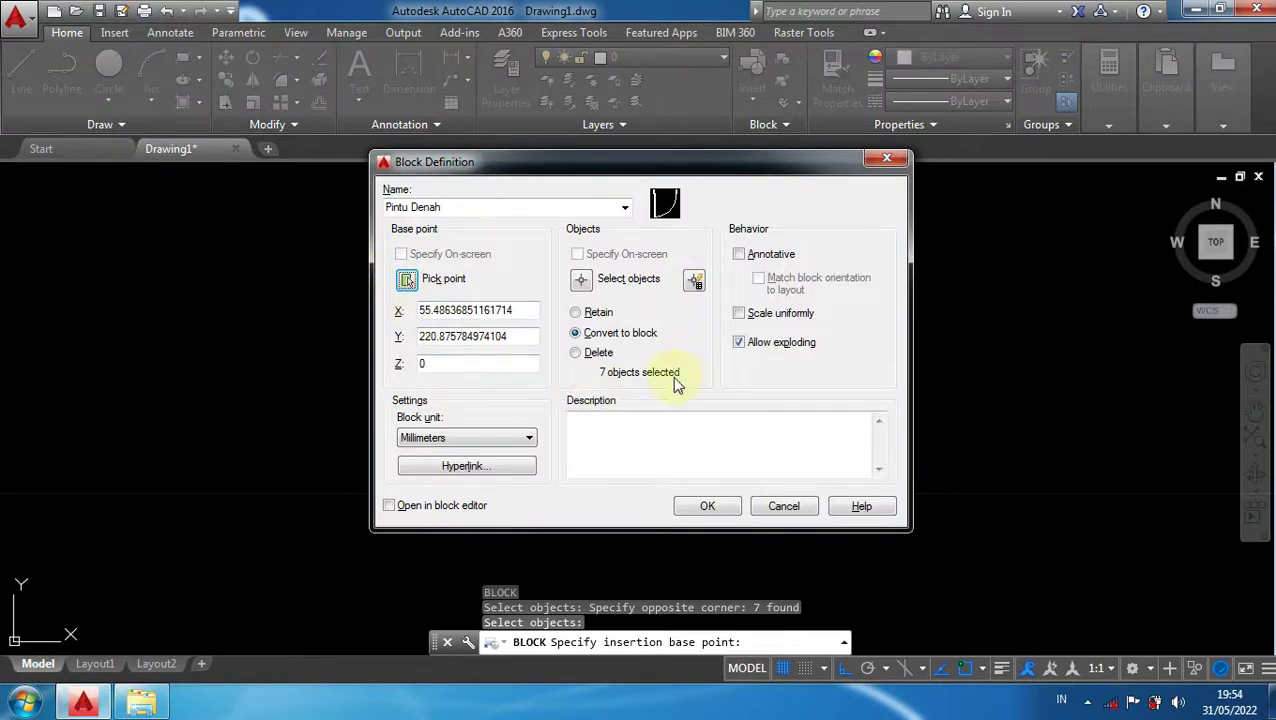
left_click(707, 507)
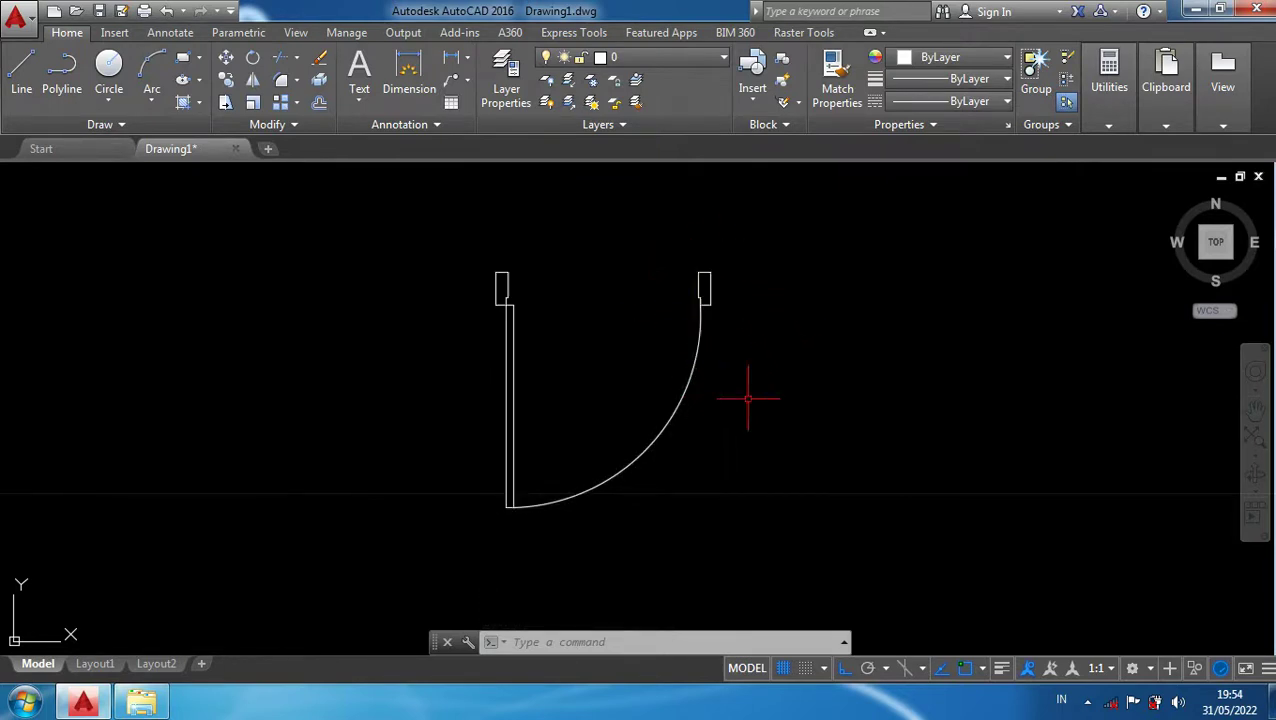
Select the door to confirm it is now a single Pintu Denah block
left_click(687, 388)
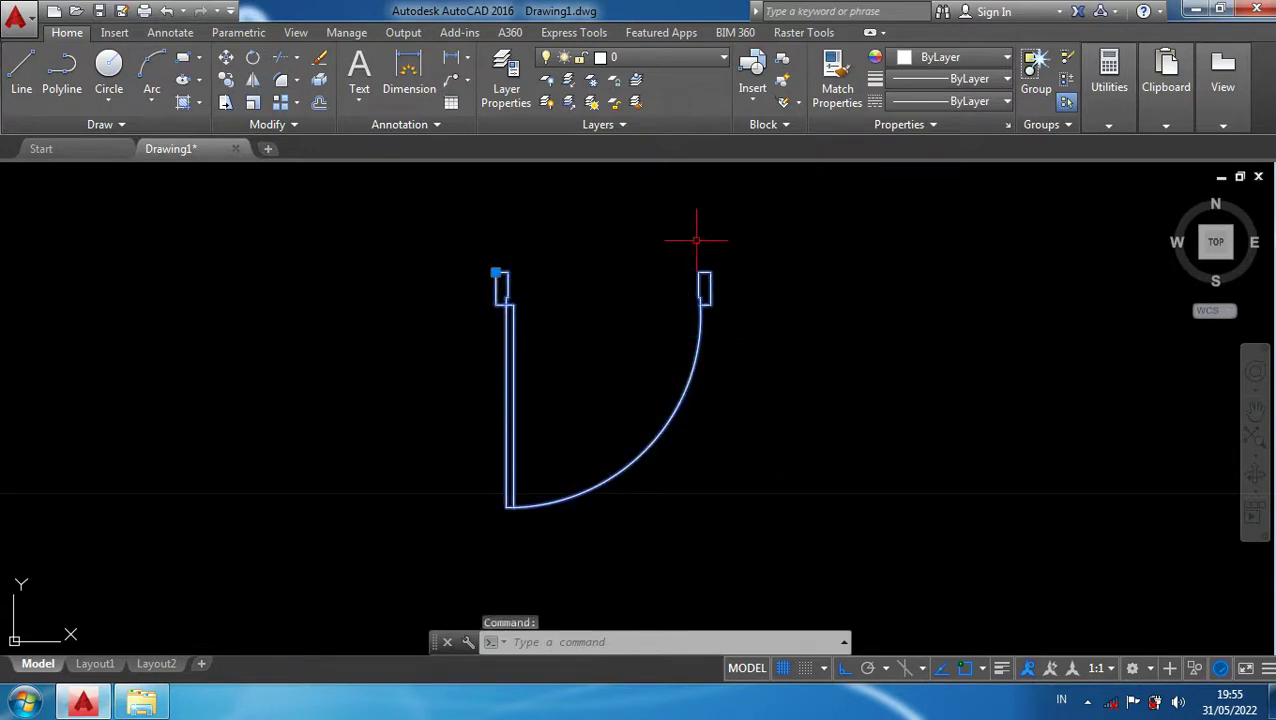
scroll(700, 235, "up", 2)
scroll(732, 306, "down", 2)
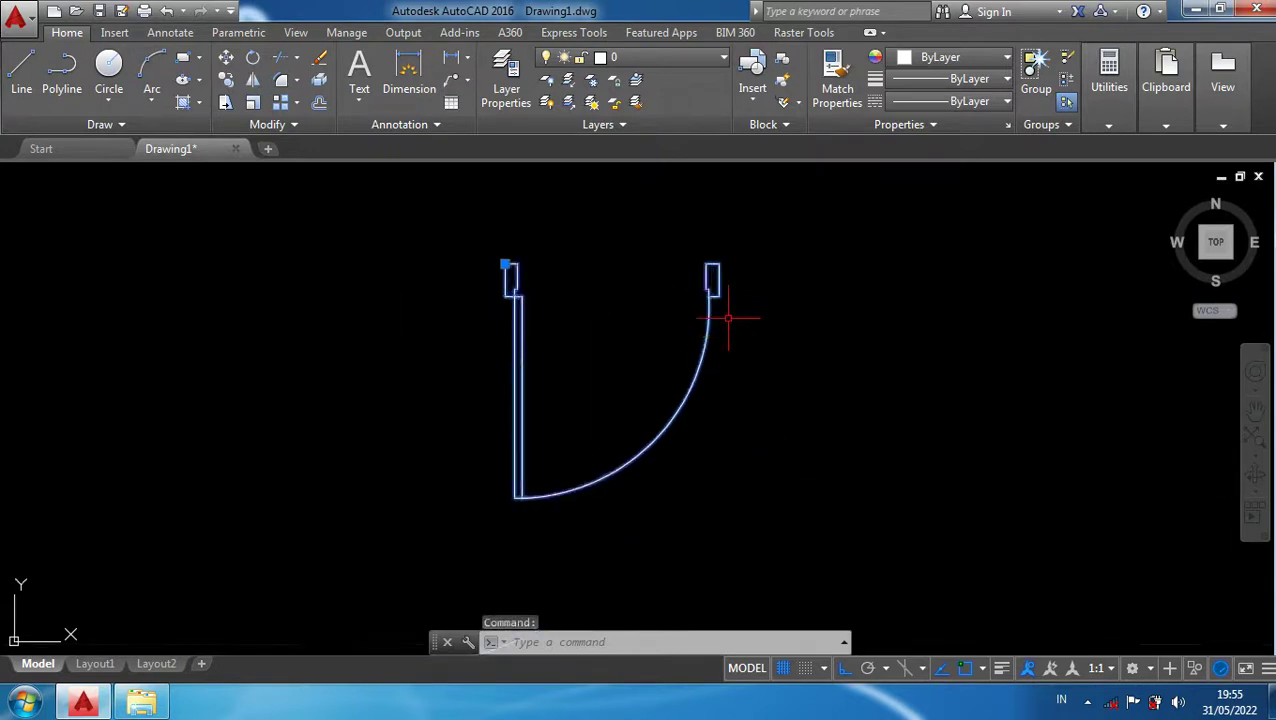
scroll(700, 300, "up", 2)
middle_click_drag(614, 300, 713, 270)
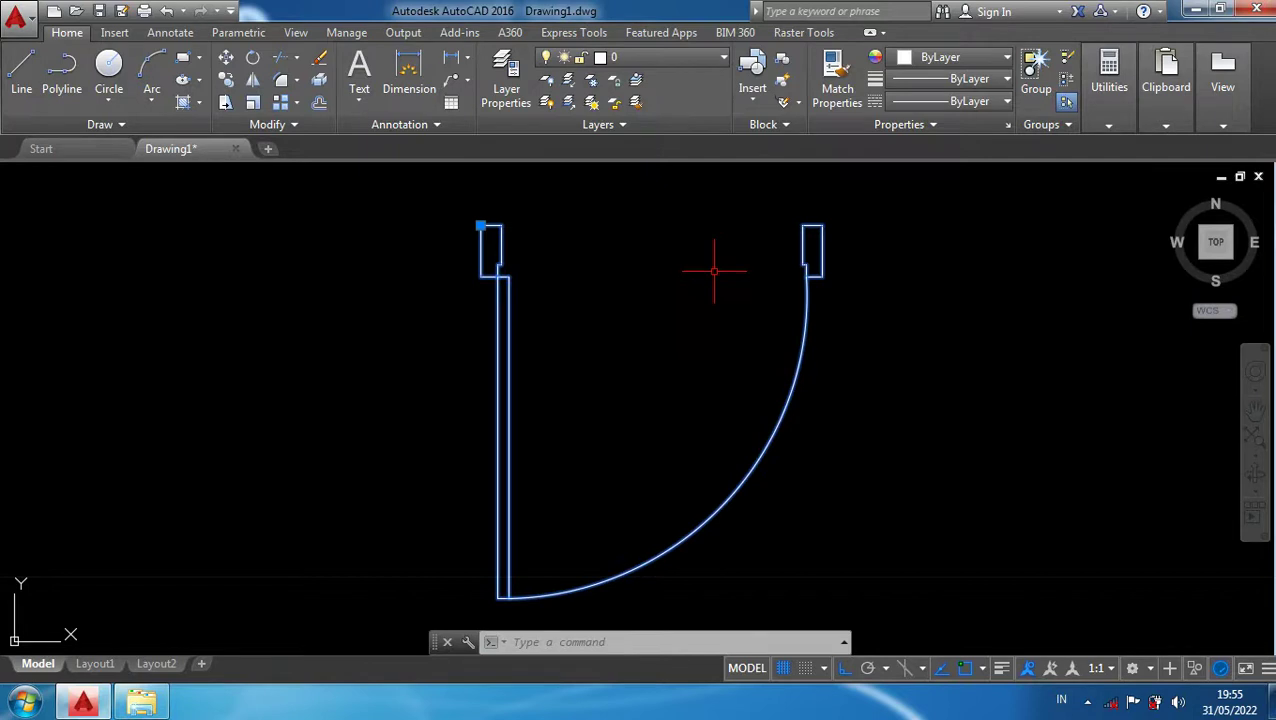
Clear the selection and minimize AutoCAD to reveal the Windows desktop
key("Escape")
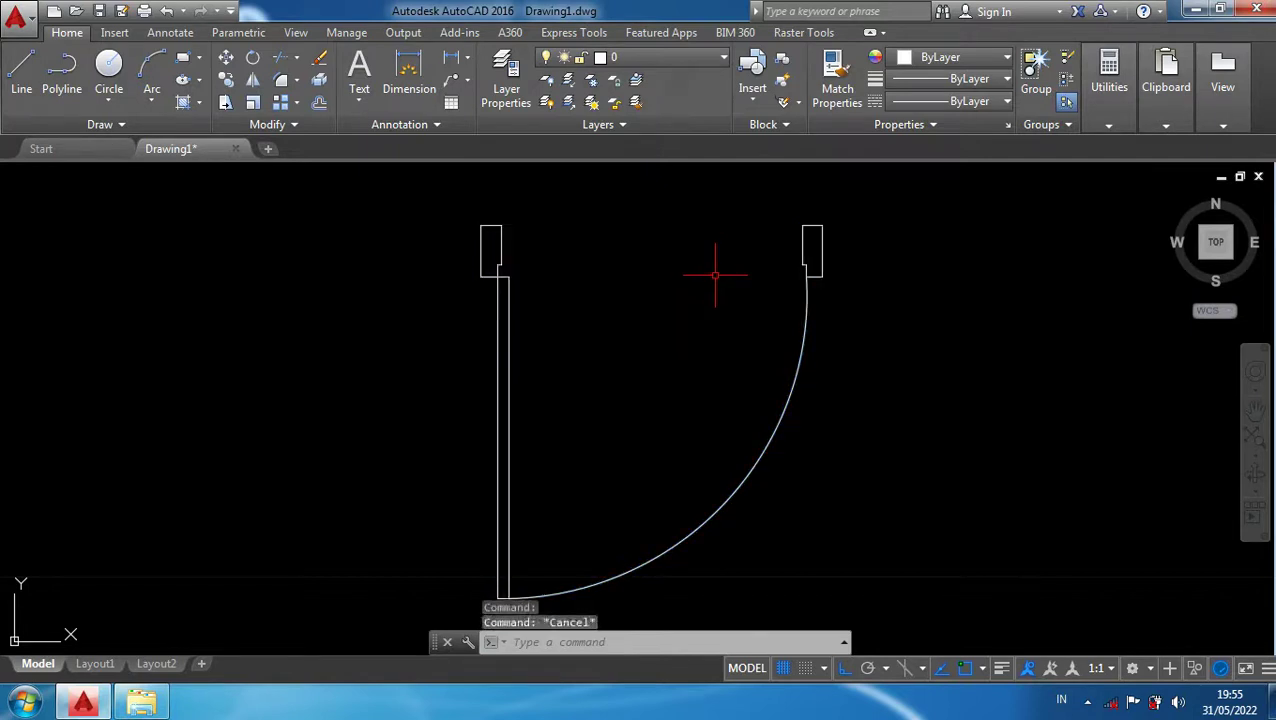
scroll(715, 276, "down", 2)
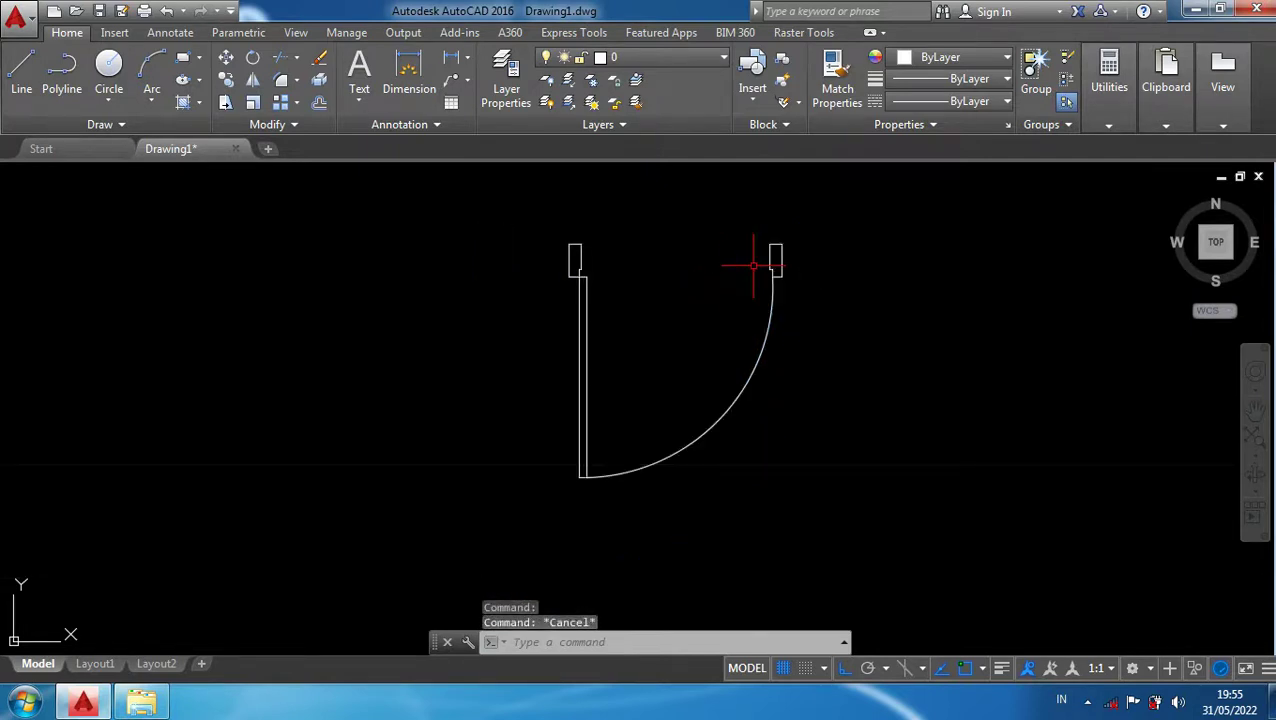
left_click(1197, 10)
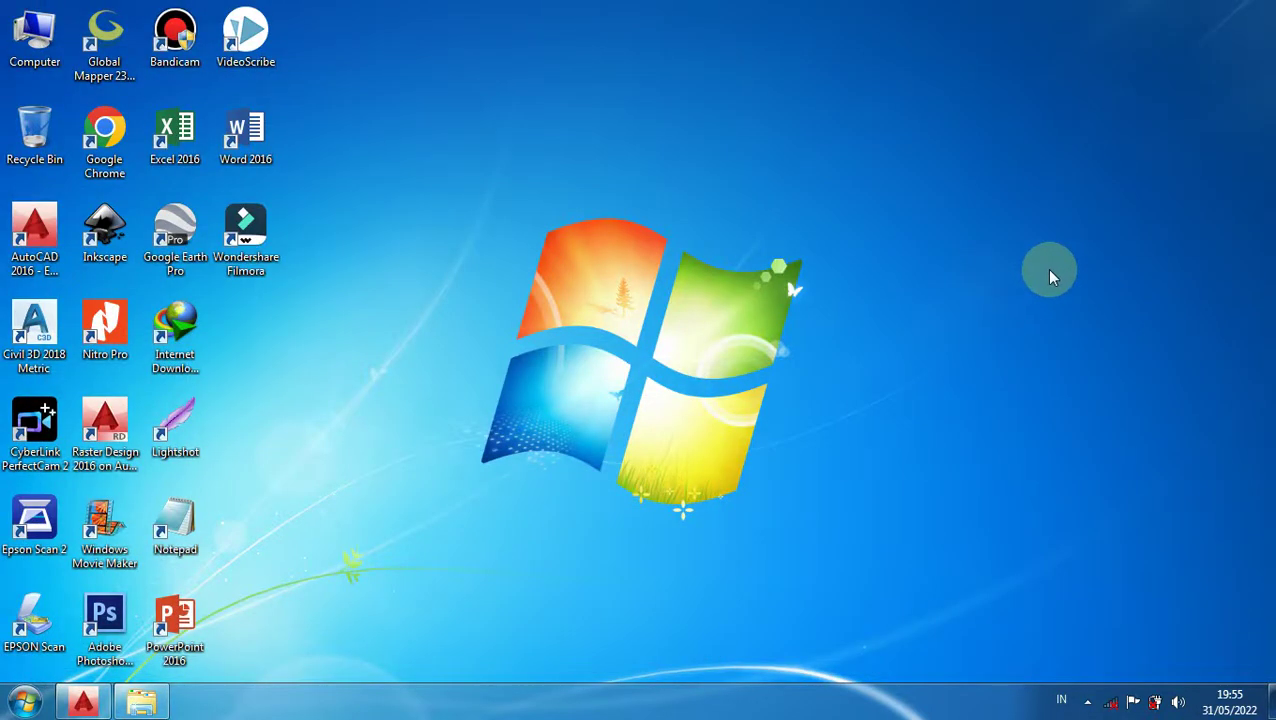